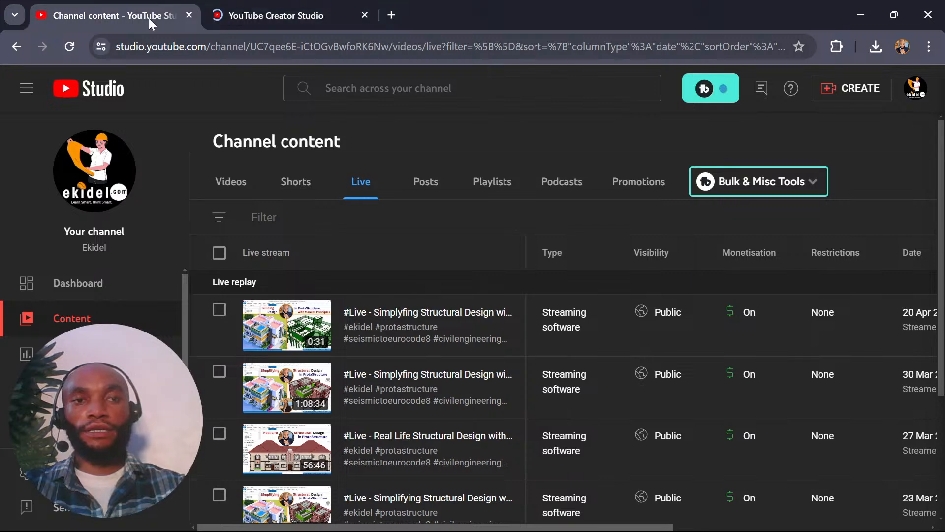
Open the details of the latest live replay and review its audience, paid promotion, altered content and automatic chapter settings.
click(424, 312)
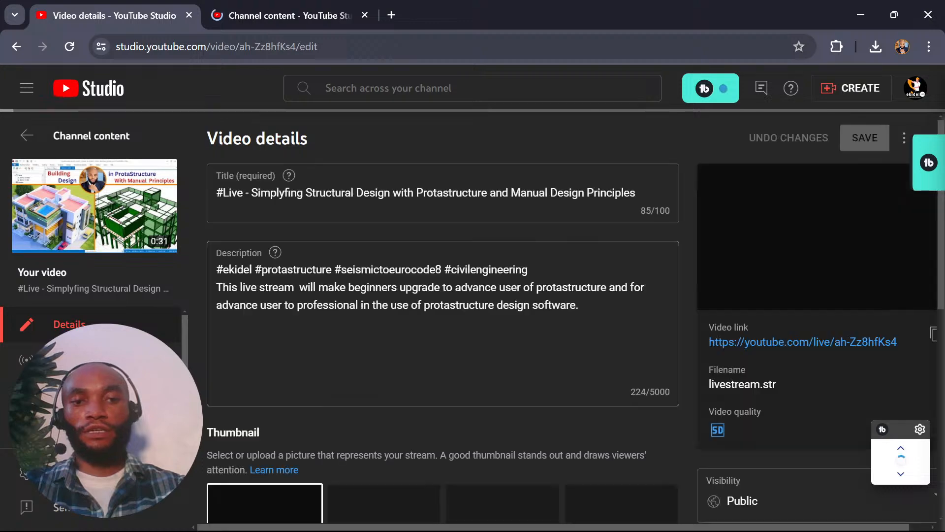
scroll(383, 358, down, 10)
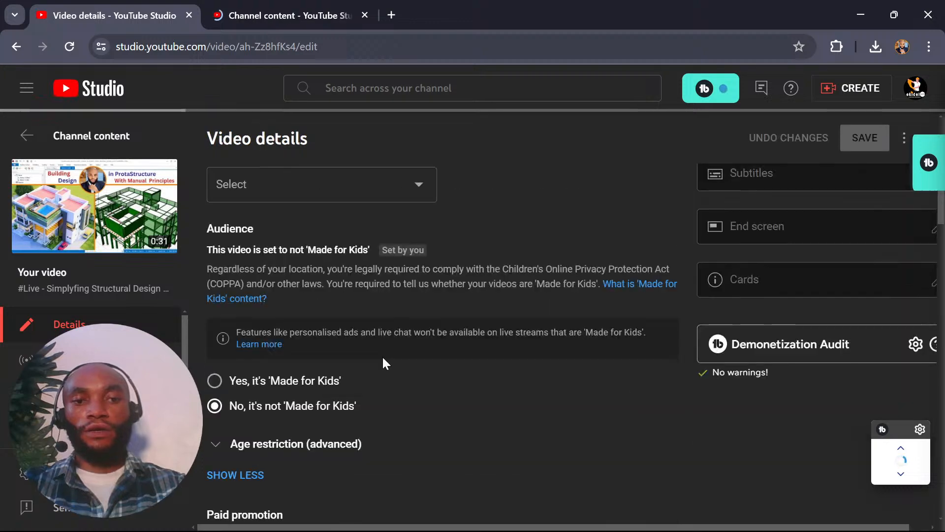
scroll(333, 364, down, 7)
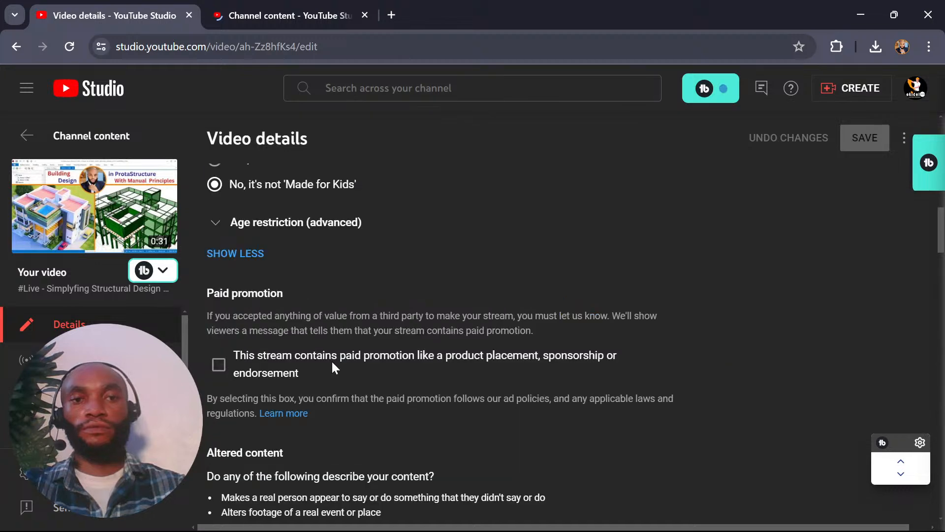
scroll(332, 359, down, 6)
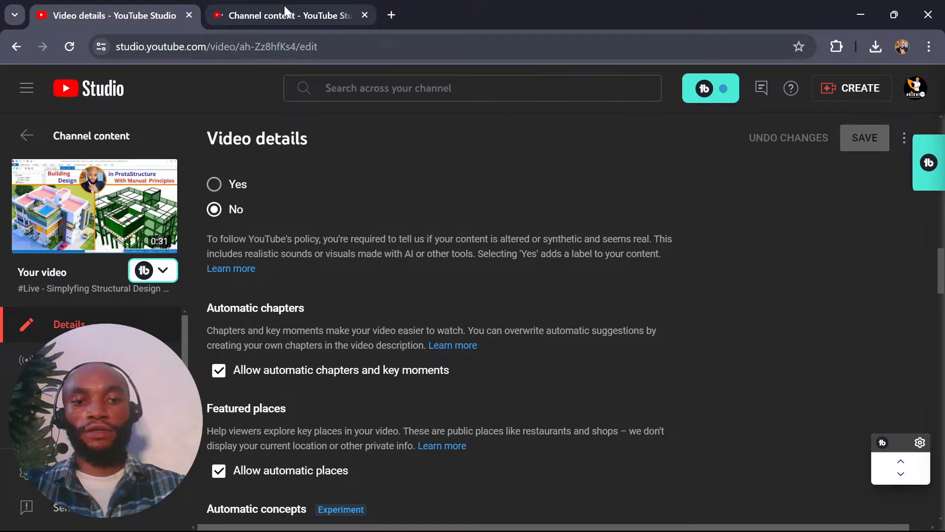
Open the video details of the stream that is live now from the channel's other content page.
click(285, 15)
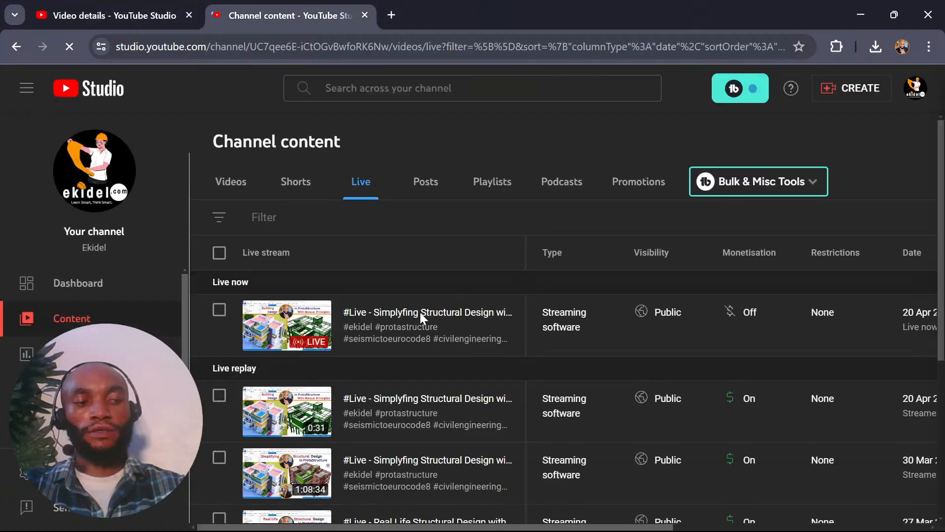
scroll(421, 312, down, 1)
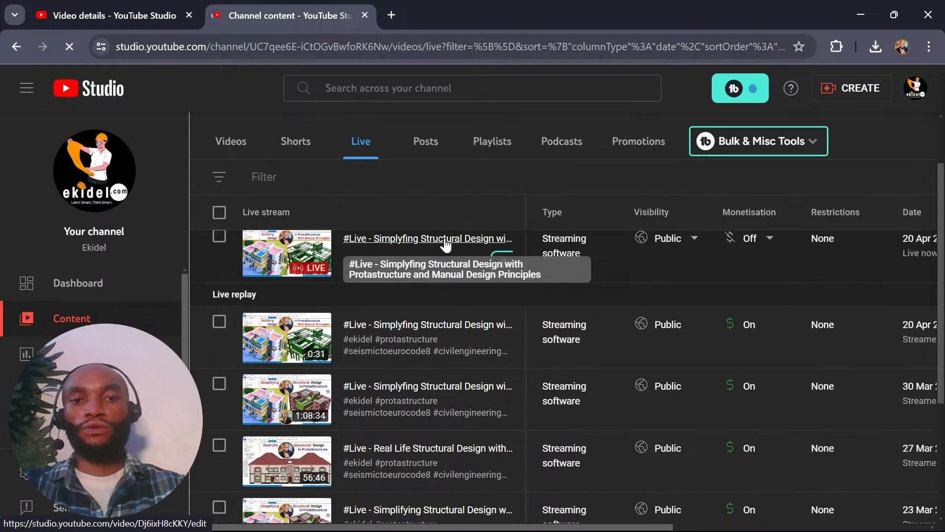
click(769, 238)
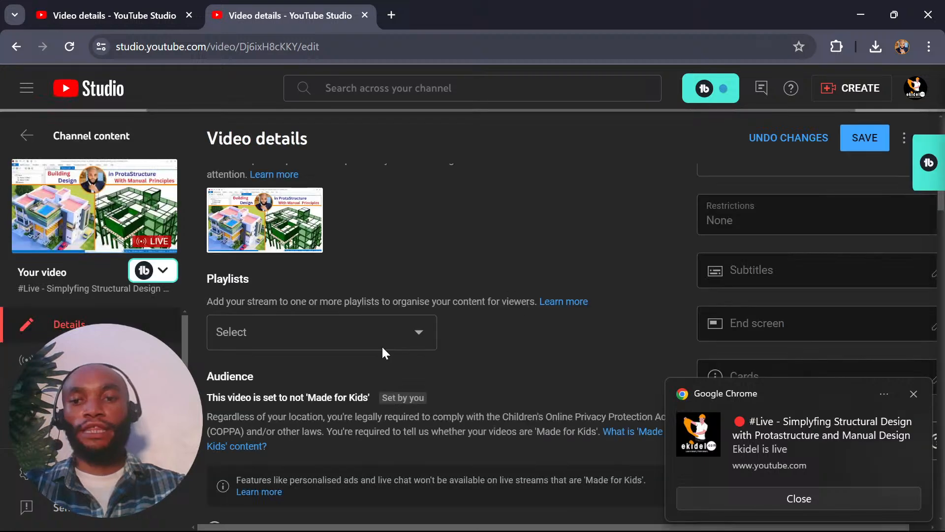
Add the live stream to playlists including Live Videos and Design of Concrete Building using Protastructure.
scroll(382, 348, down, 2)
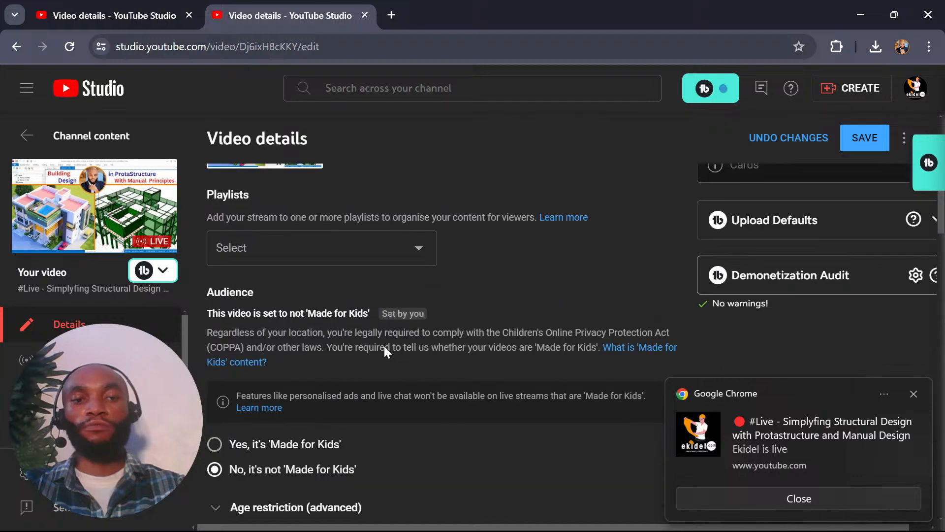
click(270, 248)
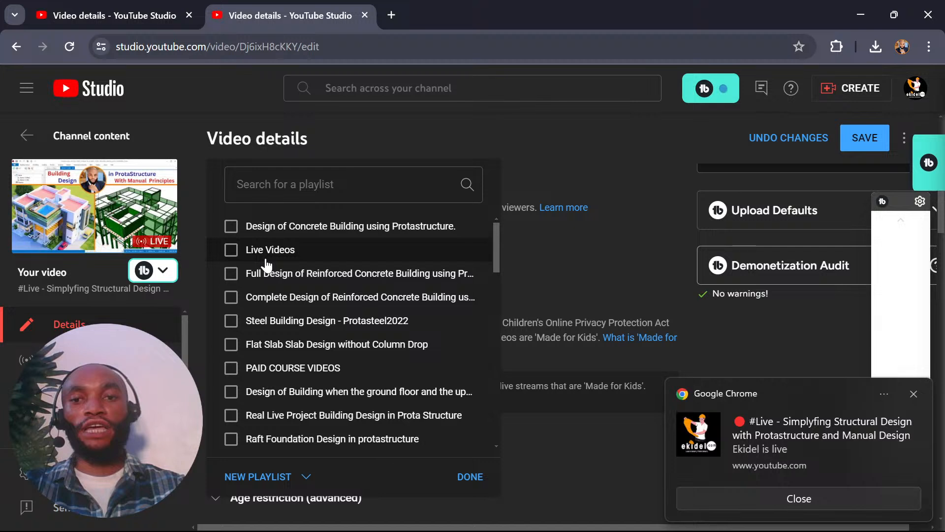
click(266, 252)
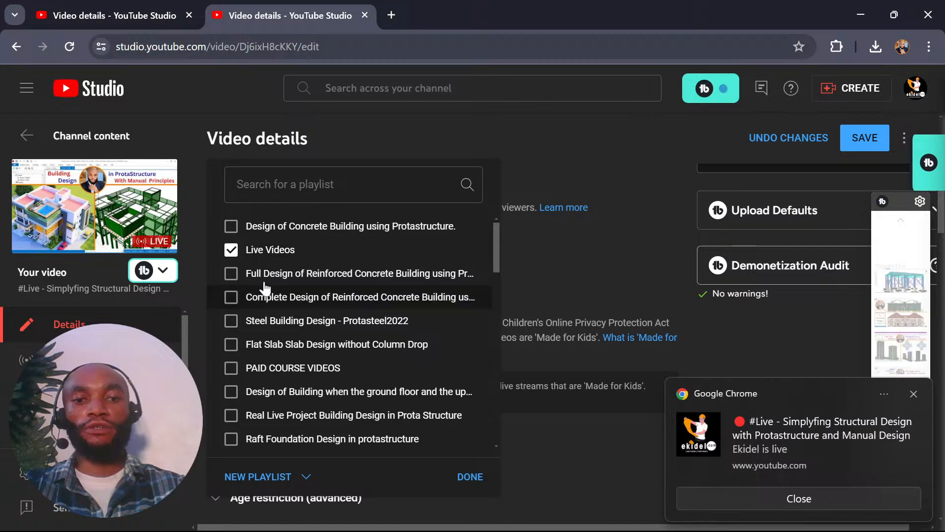
click(267, 228)
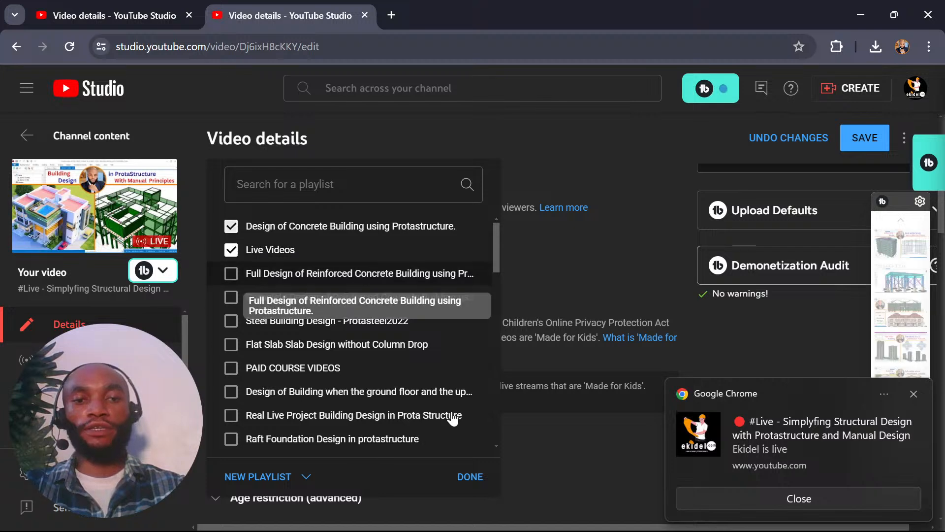
click(469, 475)
Answer No to the altered content question and review the stream's remaining tag, language, licence and category settings.
scroll(447, 313, down, 1)
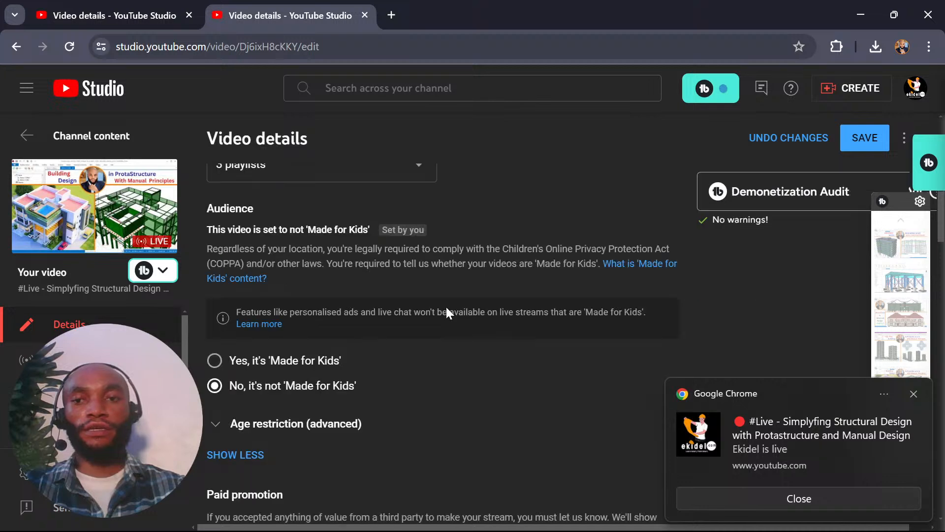
scroll(447, 312, down, 10)
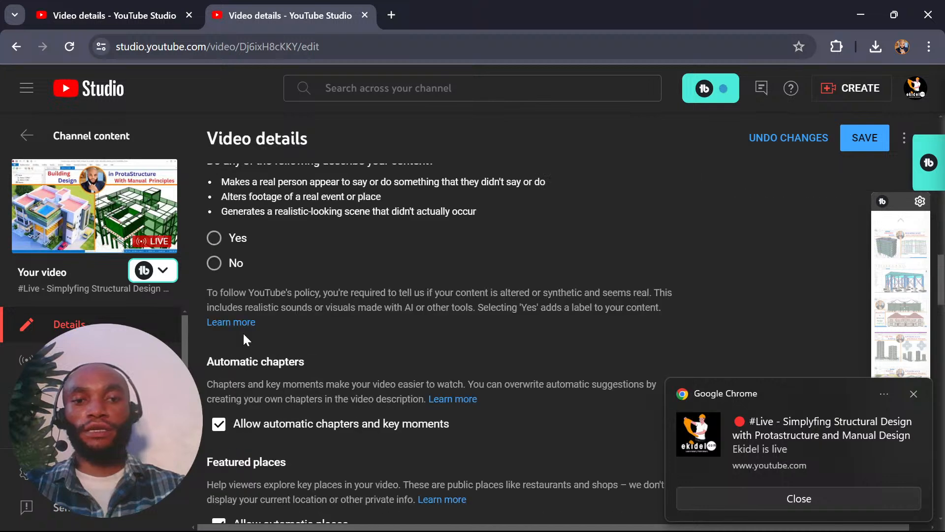
scroll(244, 335, up, 1)
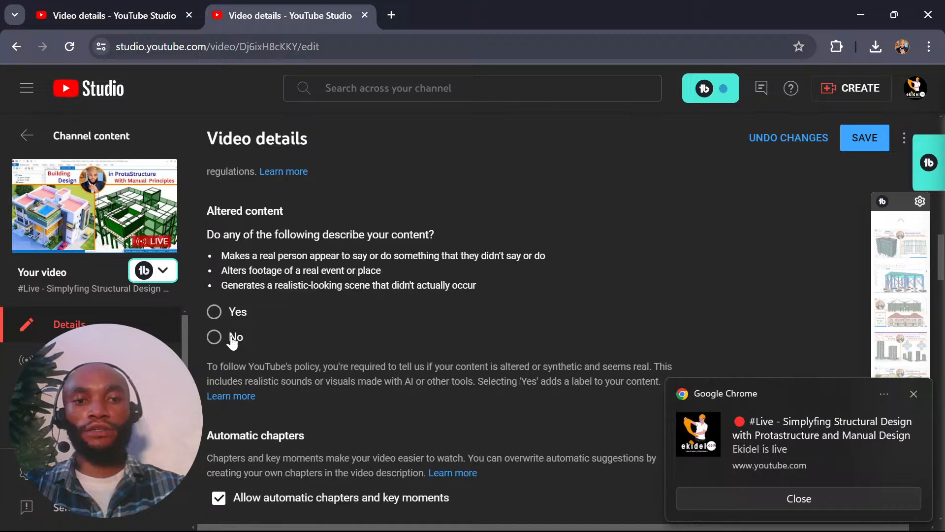
click(232, 338)
scroll(351, 306, down, 2)
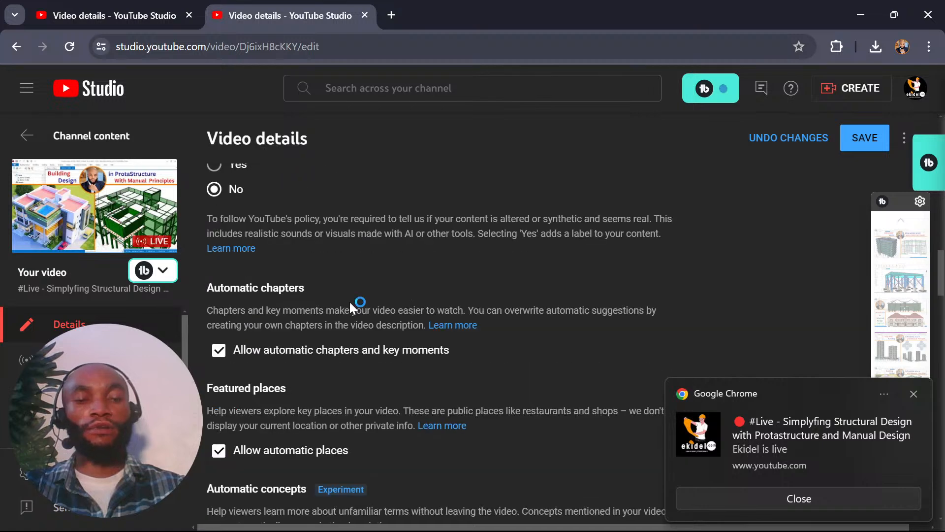
scroll(349, 302, down, 5)
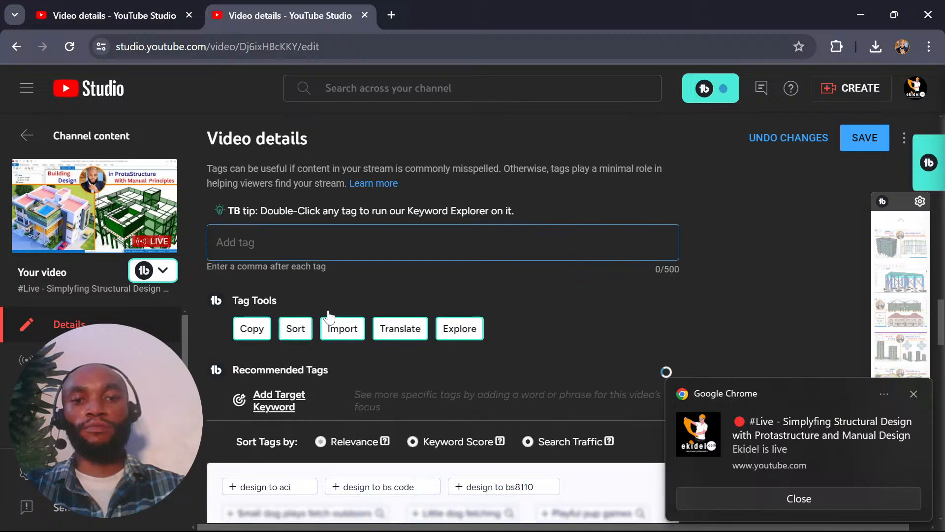
scroll(354, 318, down, 7)
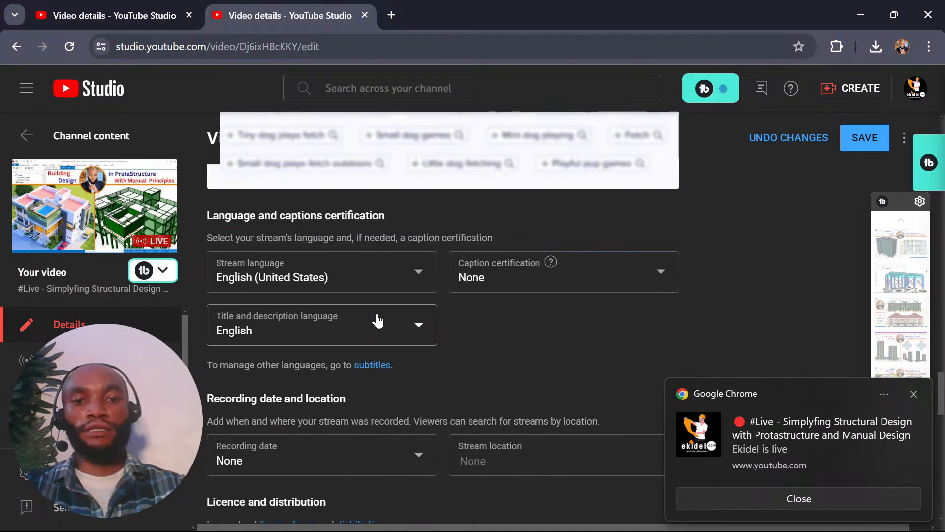
scroll(378, 320, down, 7)
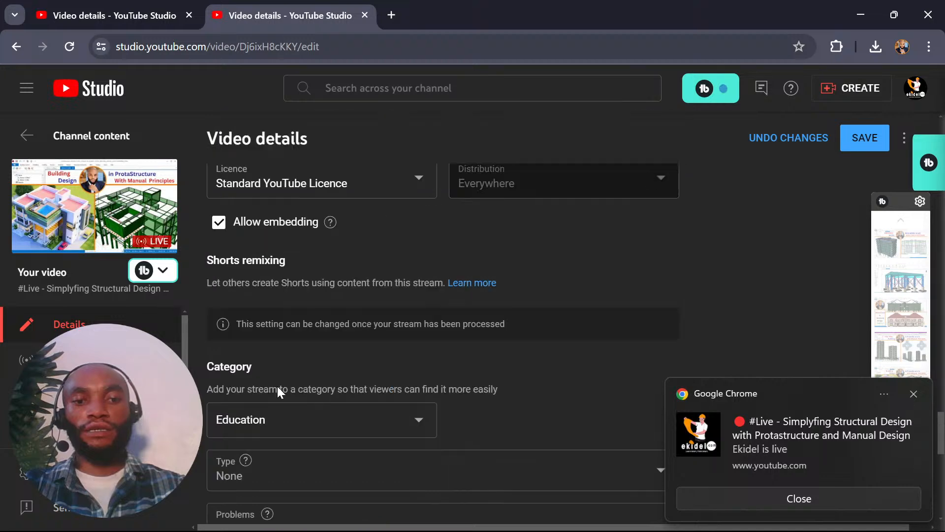
scroll(277, 386, down, 5)
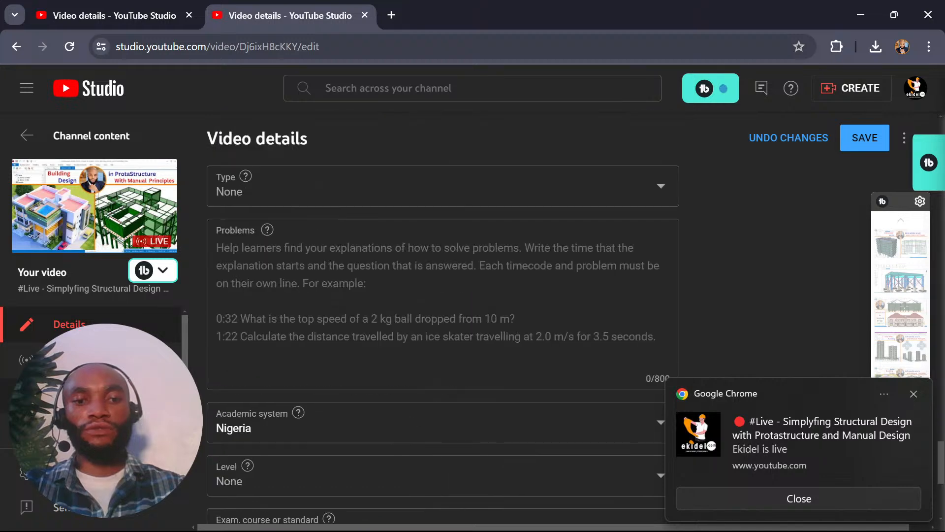
Turn the live stream's monetisation on with mid-roll ads scheduled every 6 minutes, and save the settings.
scroll(128, 367, down, 1)
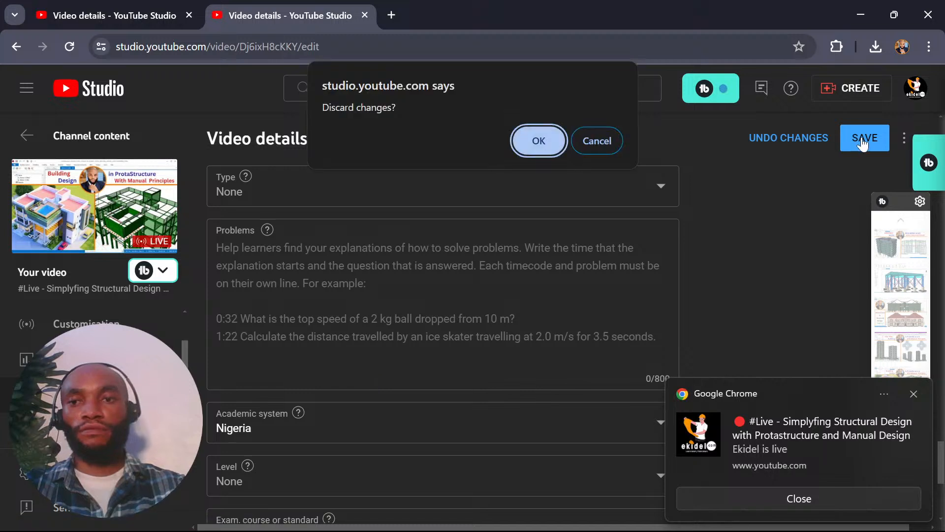
key(Return)
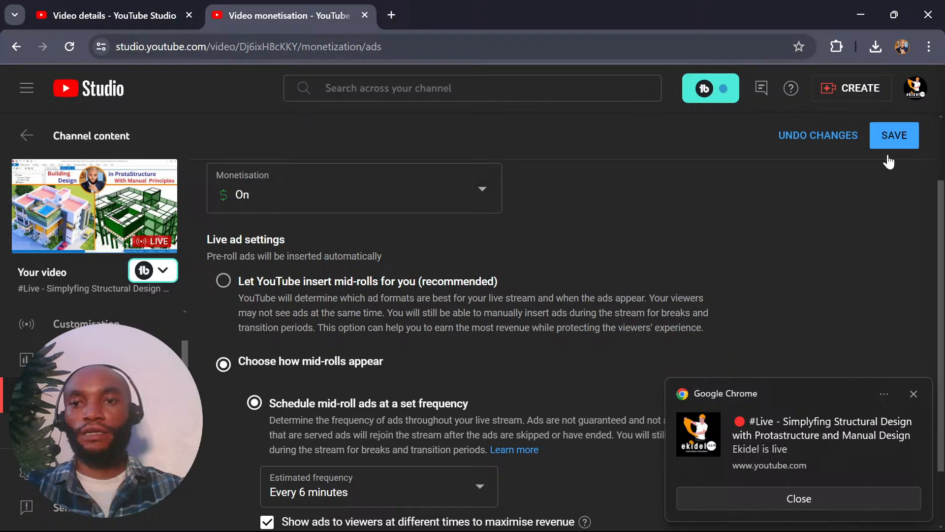
click(889, 152)
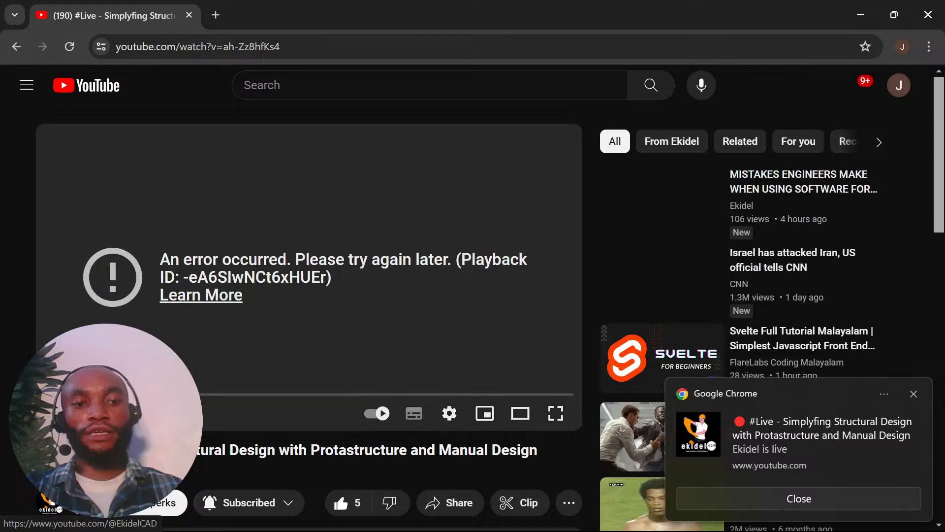
Open the current live stream on the viewer side from the Ekidel channel page.
click(49, 502)
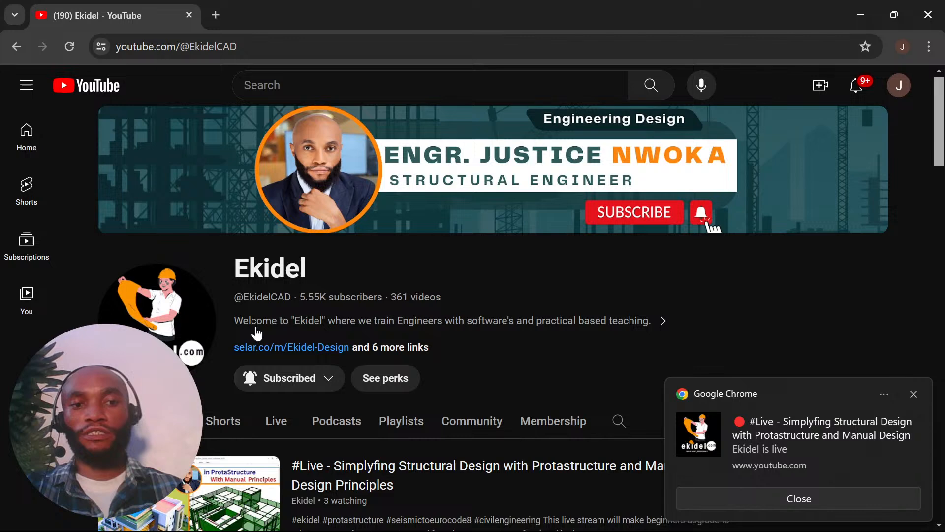
scroll(256, 334, down, 3)
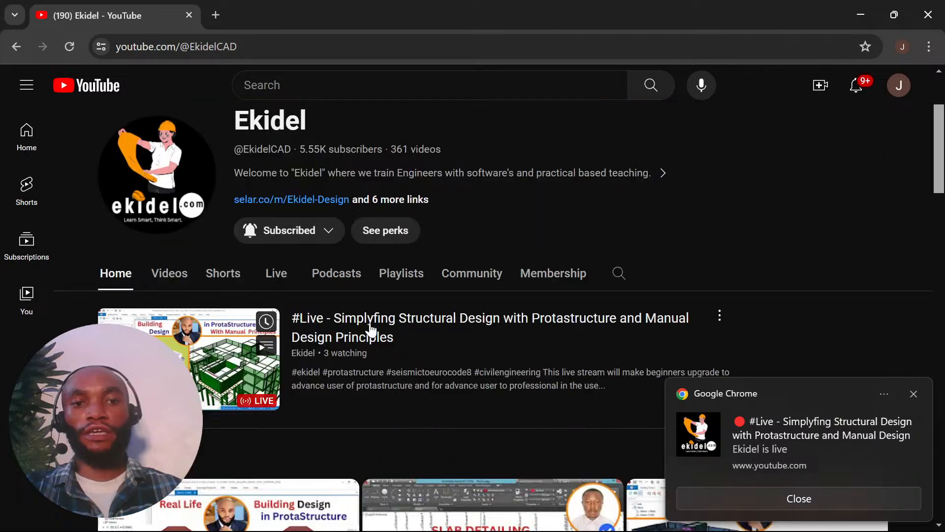
click(372, 329)
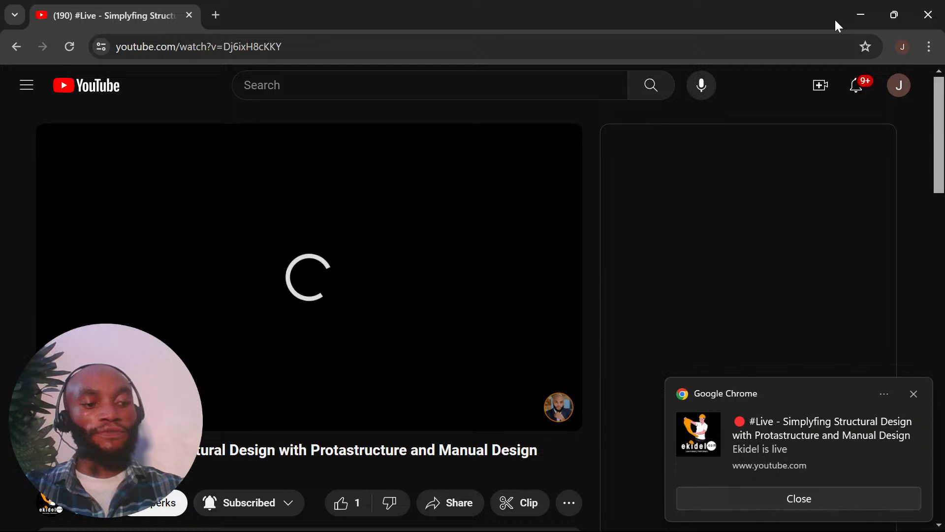
Dismiss the live notification, like the stream, and switch to the 3D hotel building model in ProtaStructure.
click(914, 394)
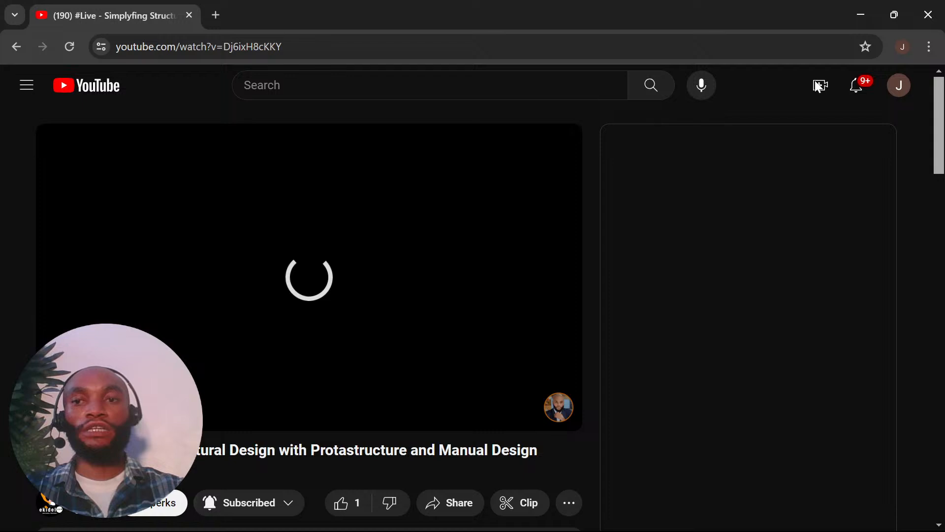
click(340, 503)
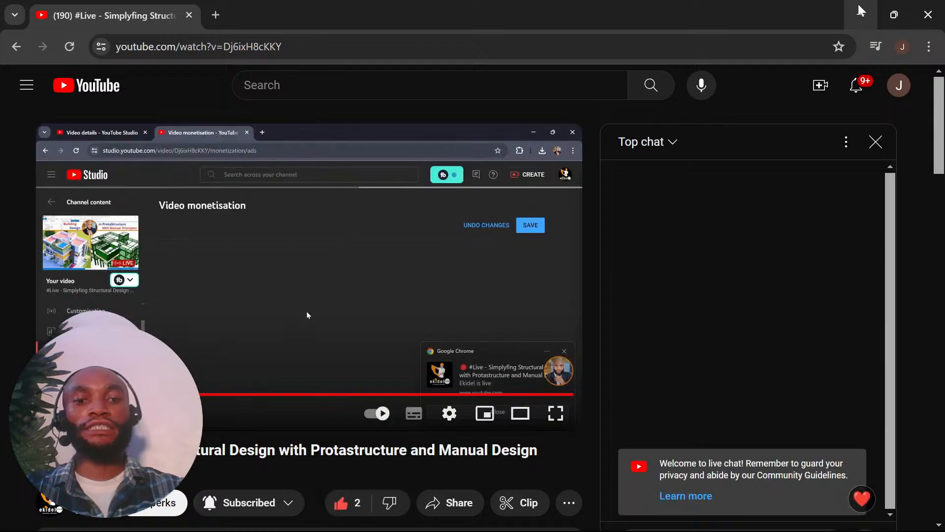
click(861, 12)
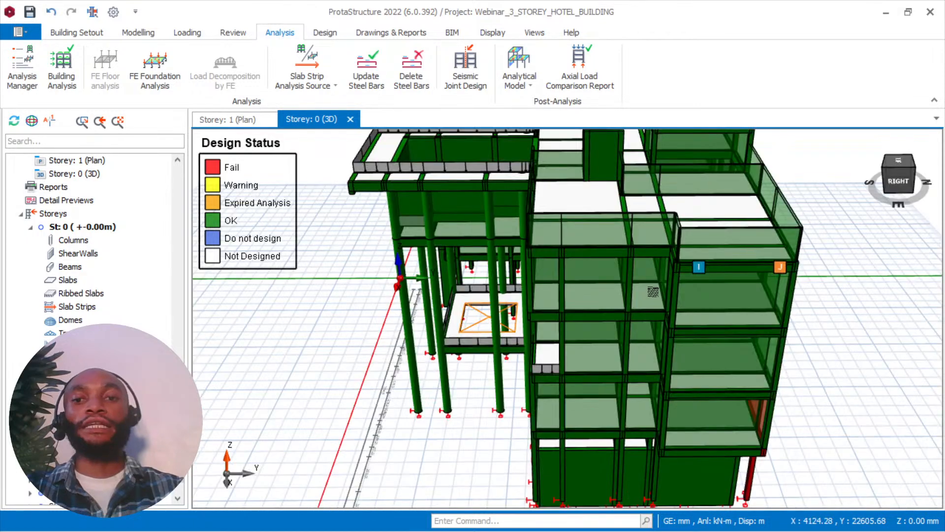
Clear the Design Status recolouring from the 3D building model.
middle_drag(652, 292, 689, 259)
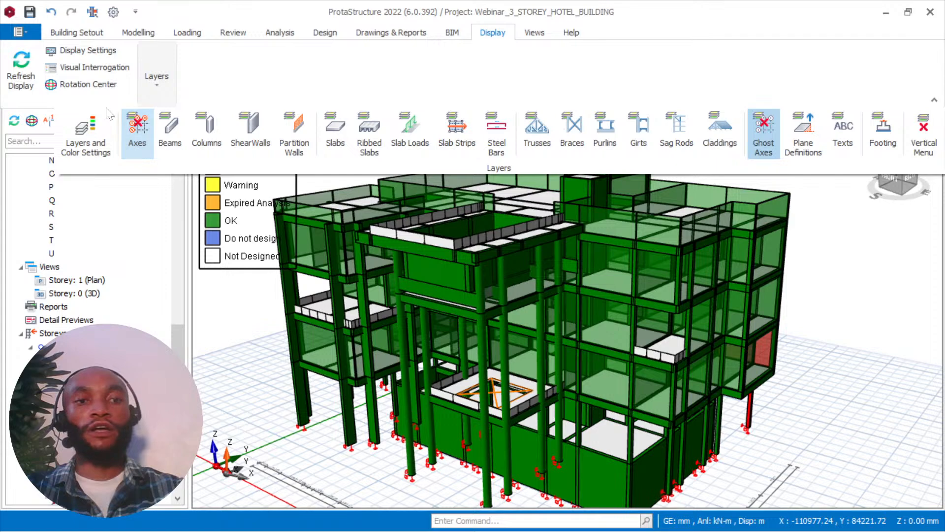
click(193, 89)
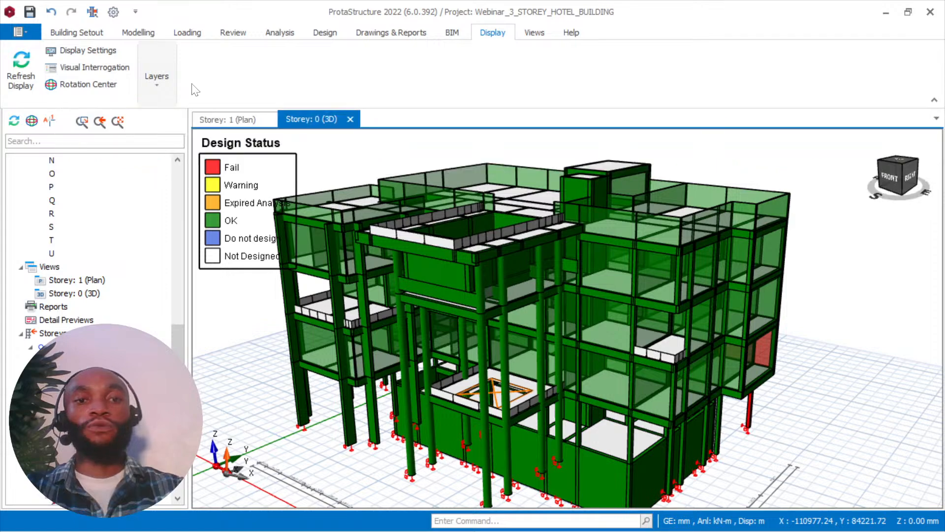
click(156, 79)
click(156, 84)
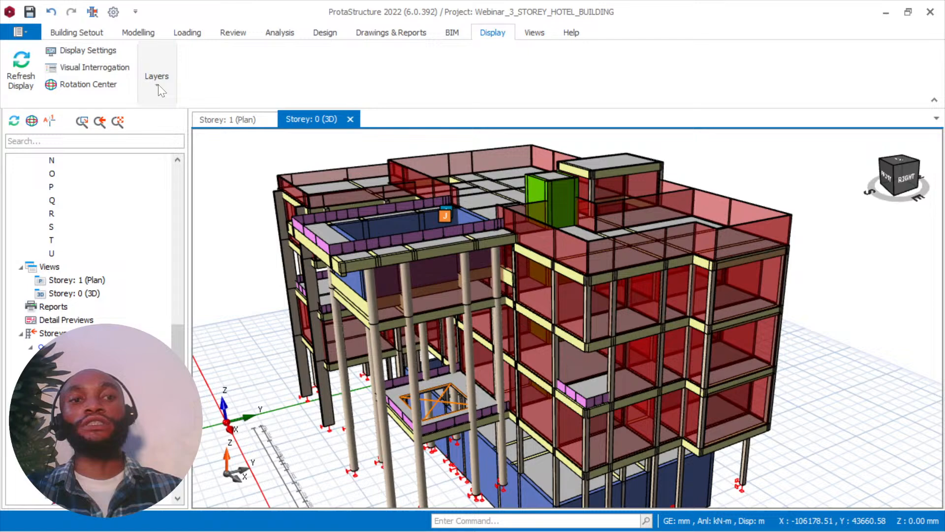
Recolour the 3D building model by the Design Status criterion using Visual Interrogation and inspect the ground-storey members.
click(94, 67)
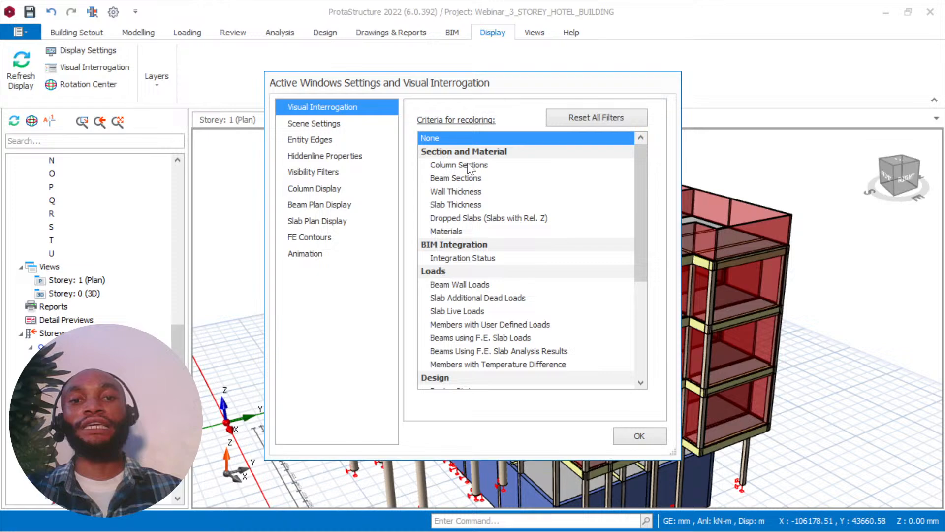
scroll(469, 169, down, 2)
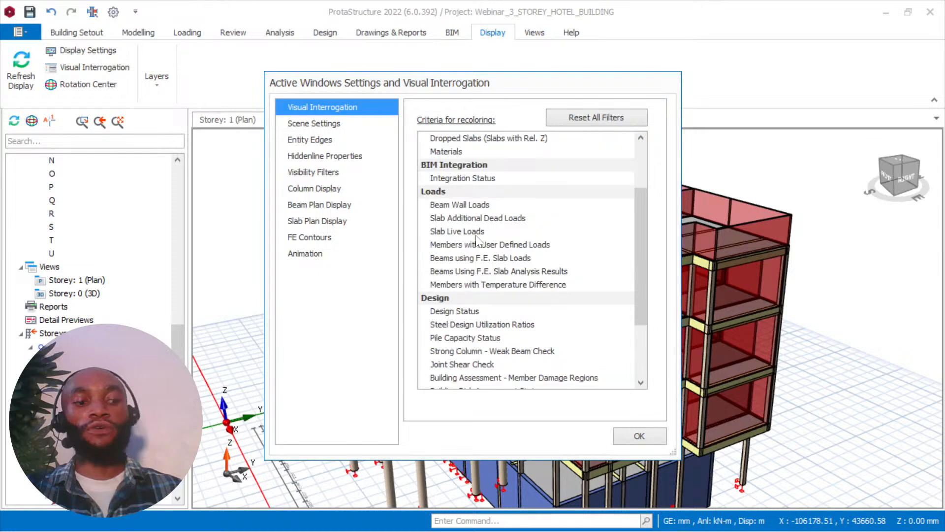
click(557, 311)
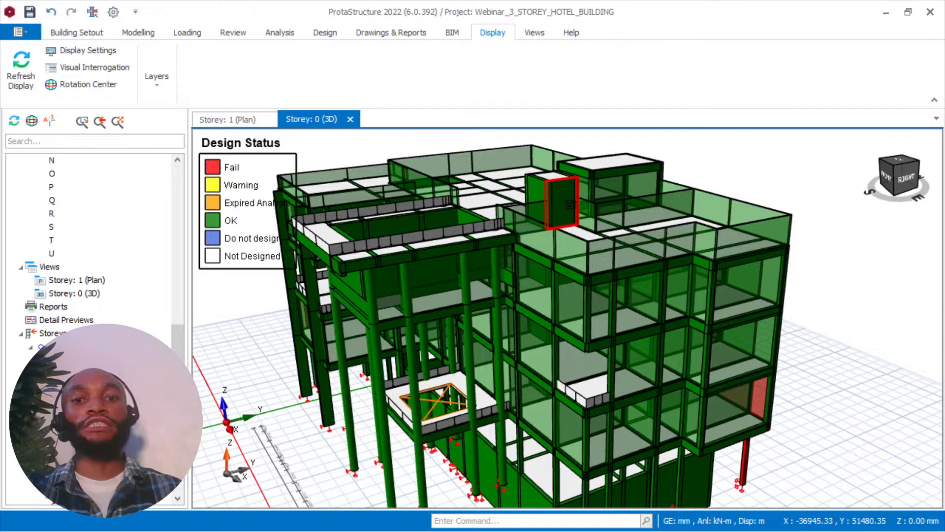
middle_drag(571, 205, 534, 273)
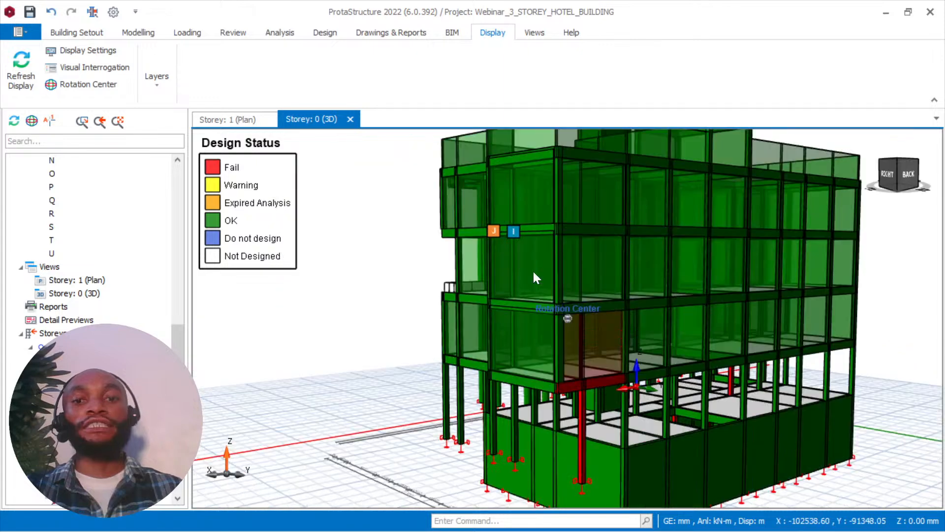
Examine the Design Status colours of the 3D building model around the red ground-storey members, the roof and the front facade.
scroll(533, 270, up, 5)
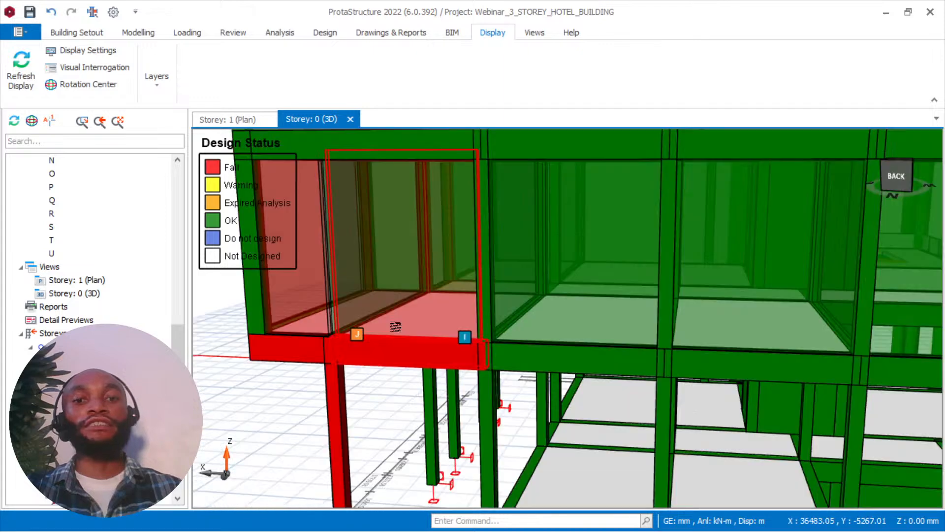
scroll(396, 326, down, 5)
mouse_move(396, 326)
middle_down()
mouse_move(512, 291)
mouse_move(697, 496)
mouse_move(560, 324)
mouse_move(619, 230)
middle_up()
scroll(697, 497, down, 5)
scroll(618, 230, up, 5)
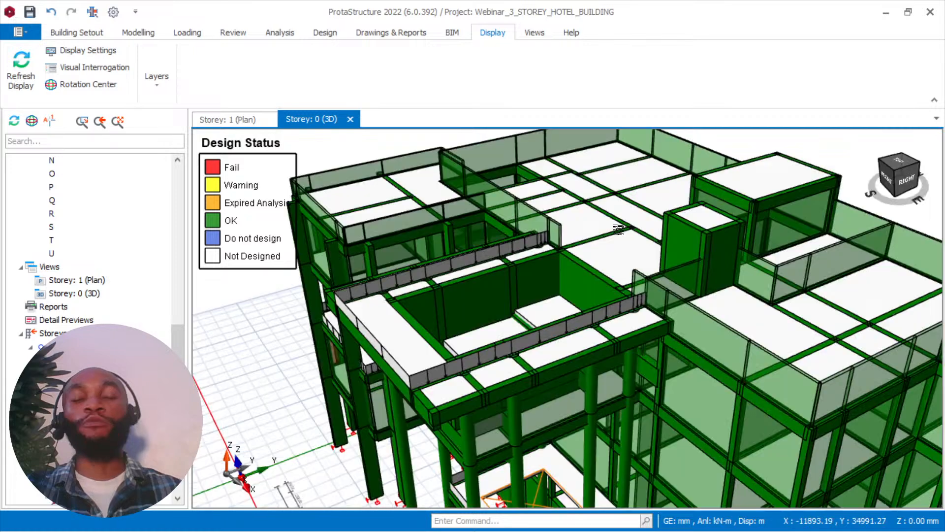
scroll(584, 249, down, 2)
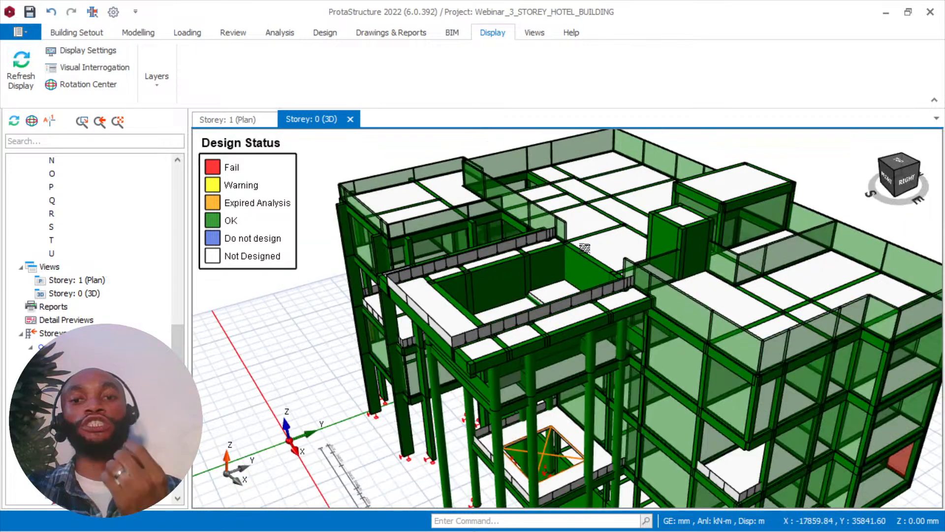
mouse_move(584, 248)
middle_down()
mouse_move(615, 229)
mouse_move(574, 240)
middle_up()
scroll(574, 240, up, 2)
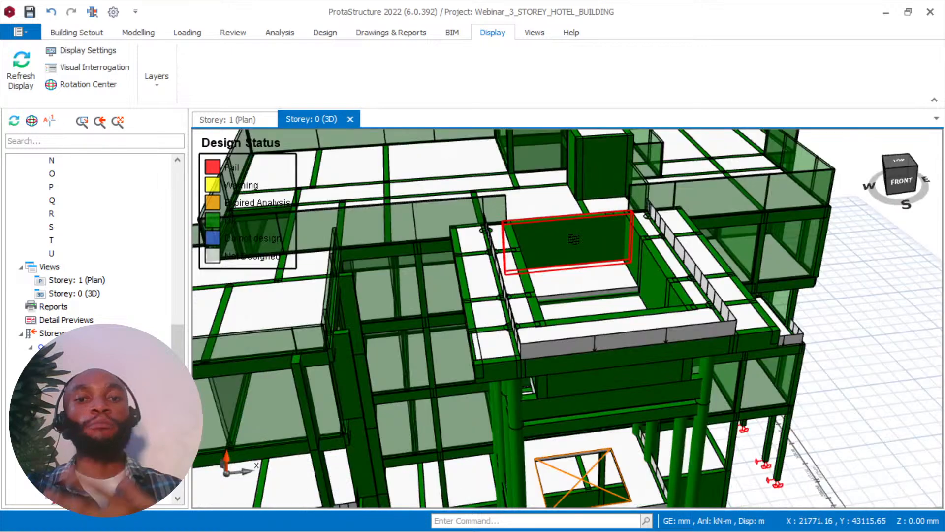
scroll(640, 296, down, 3)
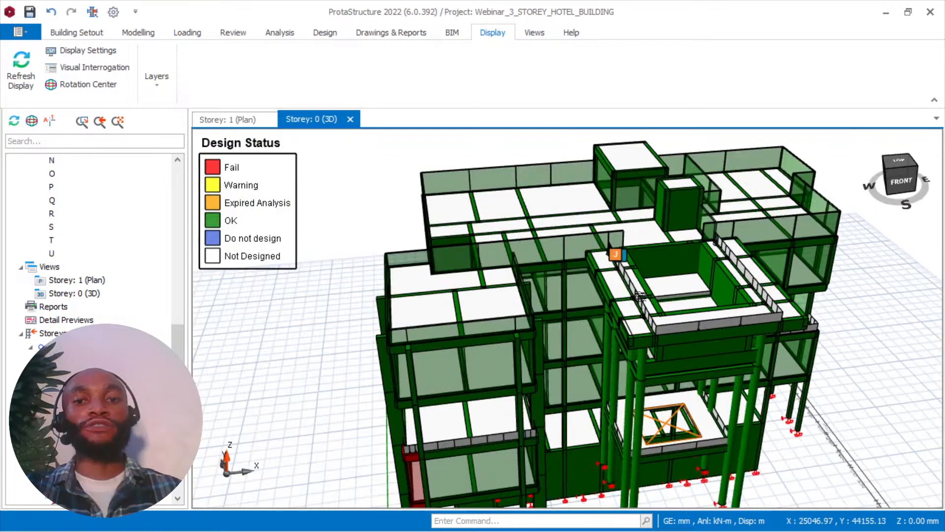
middle_drag(640, 296, 555, 258)
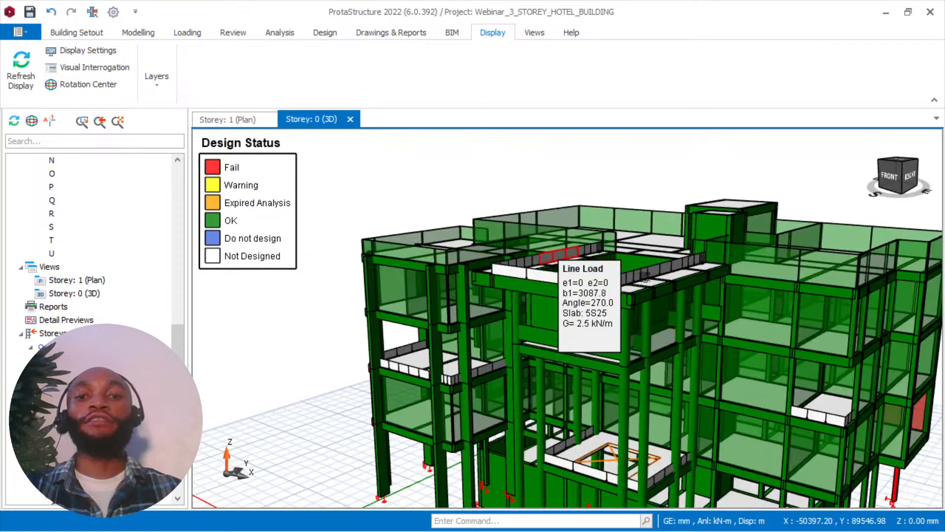
middle_drag(645, 276, 466, 173)
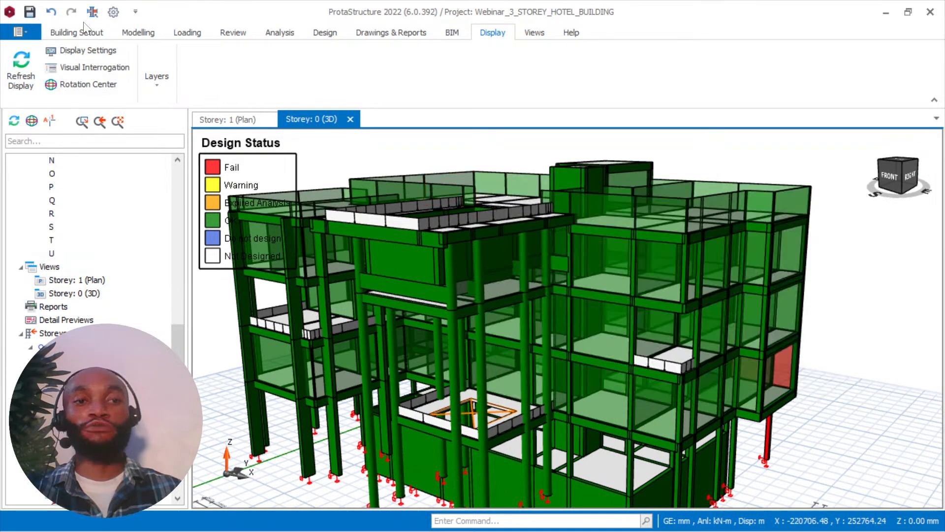
Check the streaming window in OBS, return to ProtaStructure and view the building model from above.
click(84, 29)
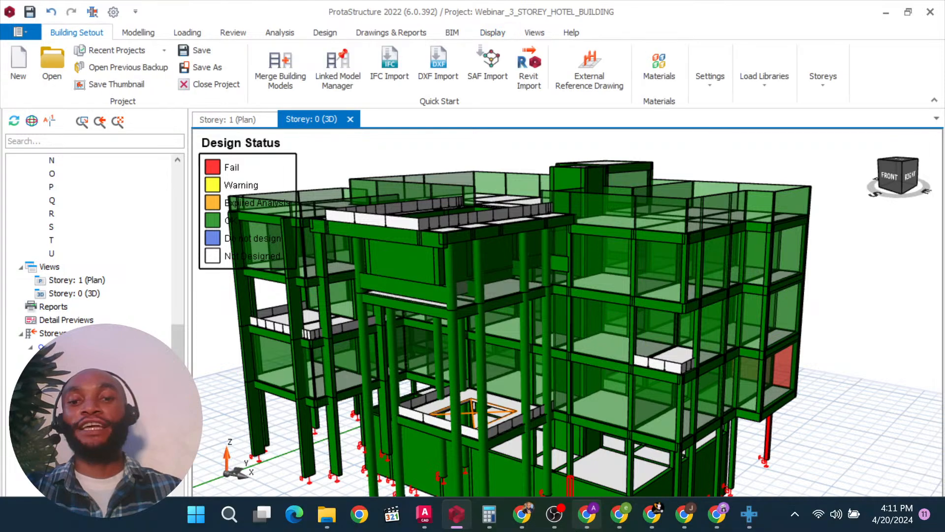
click(552, 516)
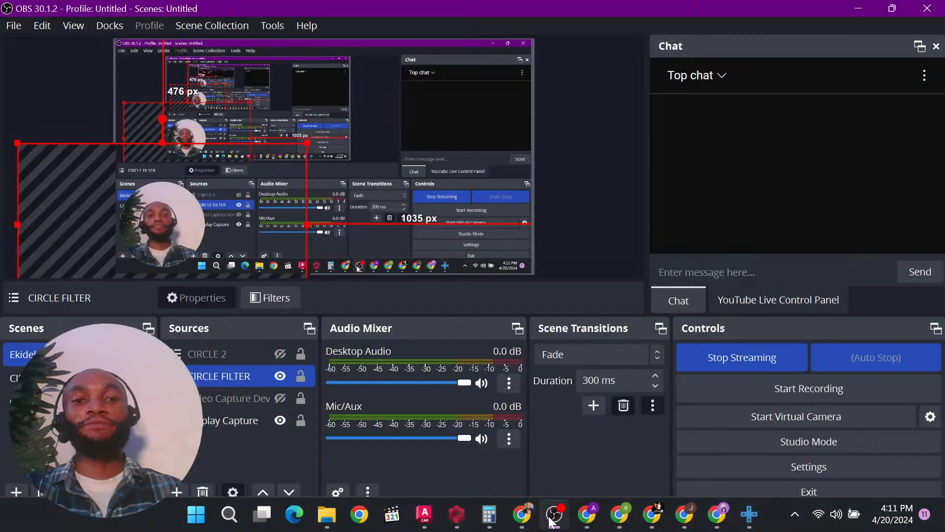
click(552, 521)
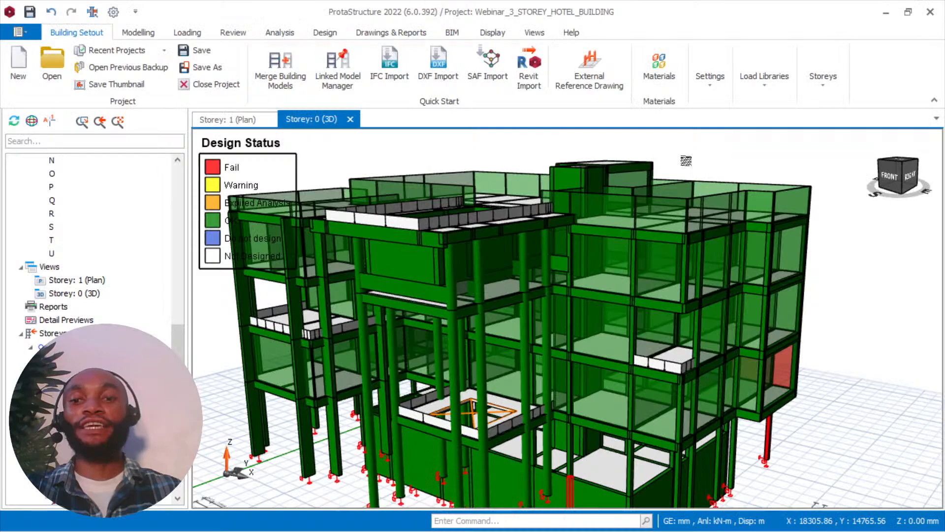
middle_drag(686, 161, 672, 227)
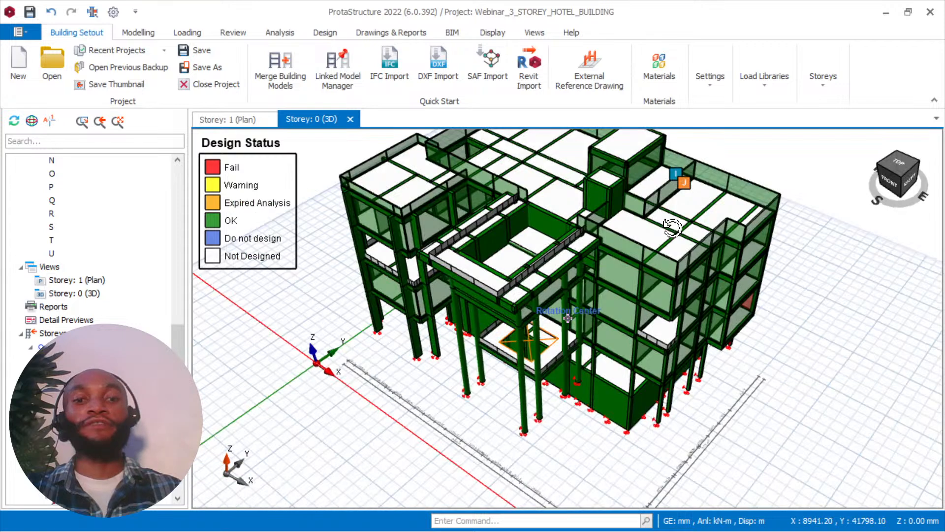
mouse_move(672, 227)
middle_down()
mouse_move(684, 236)
mouse_move(713, 200)
middle_up()
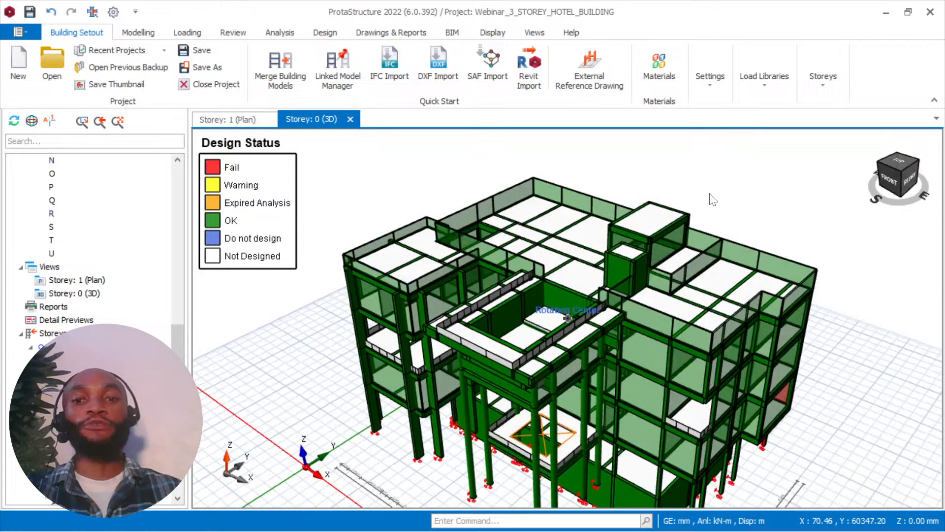
right_click(696, 226)
Switch to YouTube Studio in Chrome, open the current live stream's watch page from its video details, and close the details page.
mouse_move(528, 515)
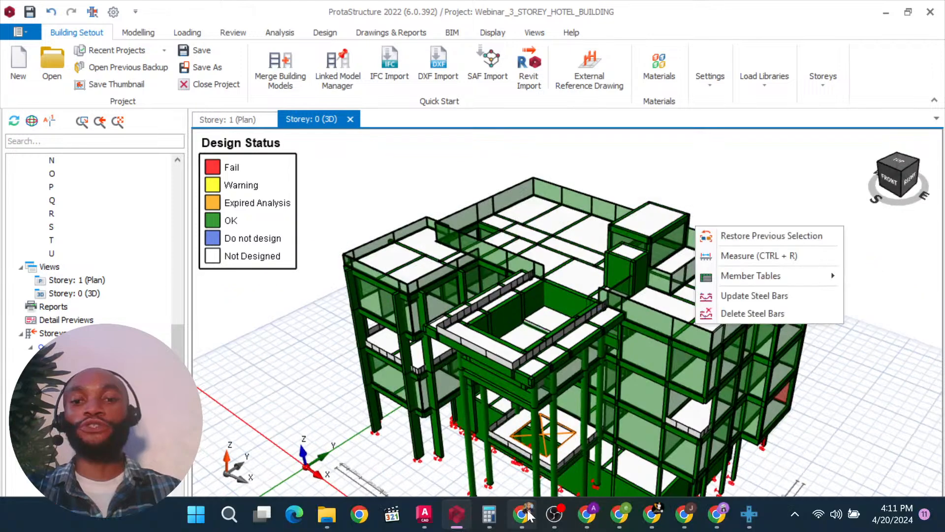
click(528, 515)
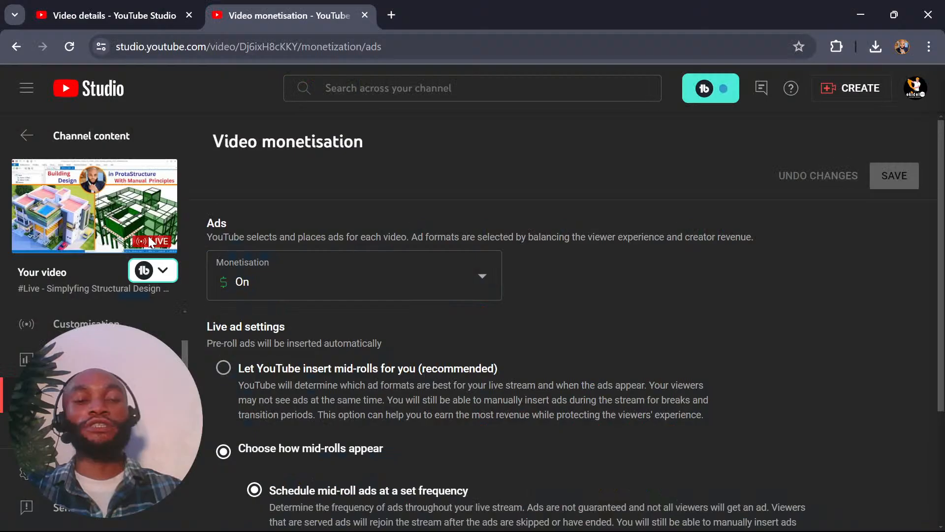
click(98, 136)
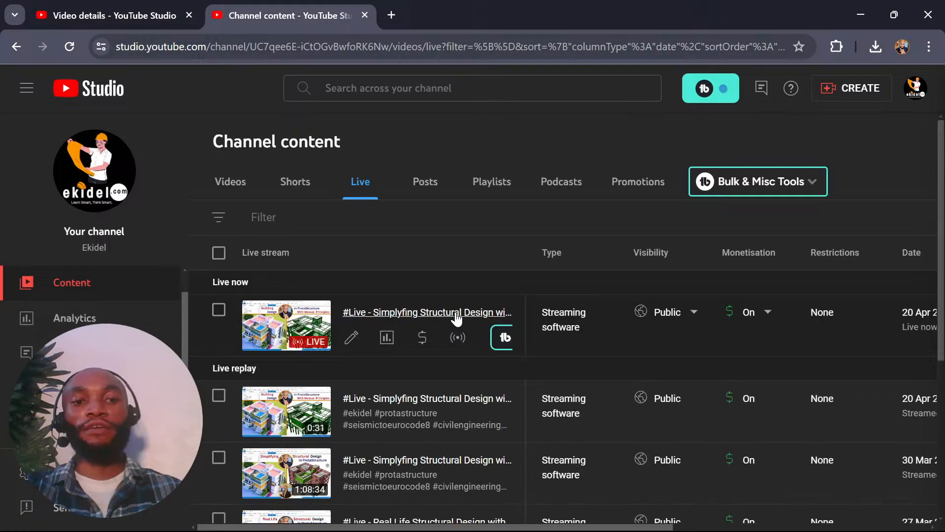
click(458, 315)
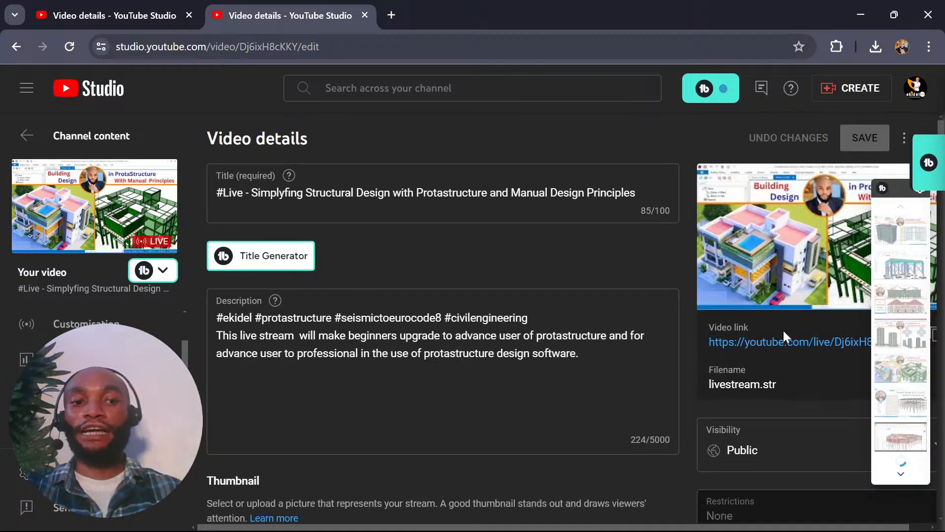
click(780, 344)
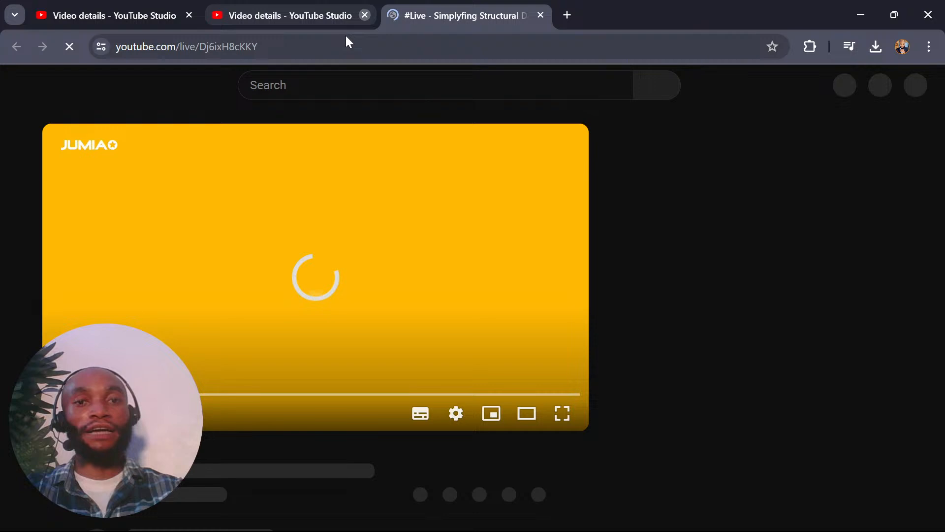
click(365, 15)
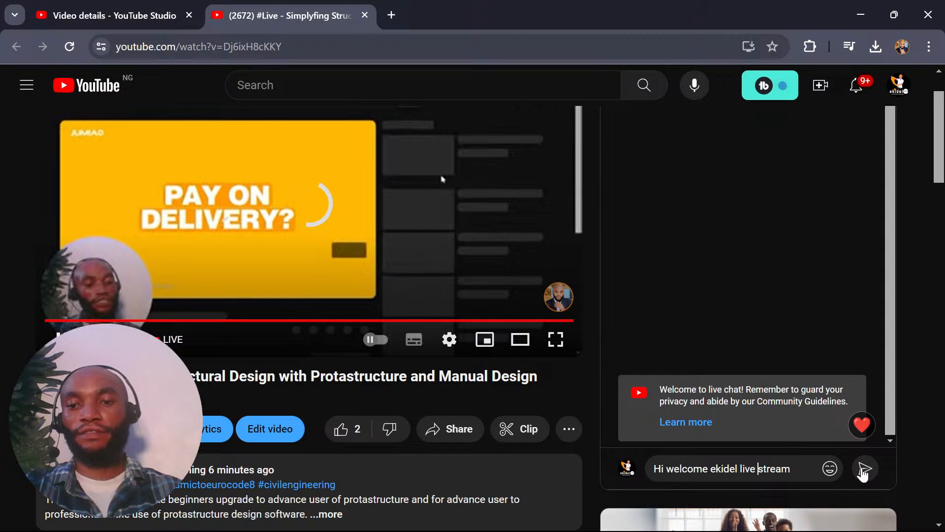
Send the live chat message "Hi welcome ekidel live stream" and reload the watch page.
click(865, 470)
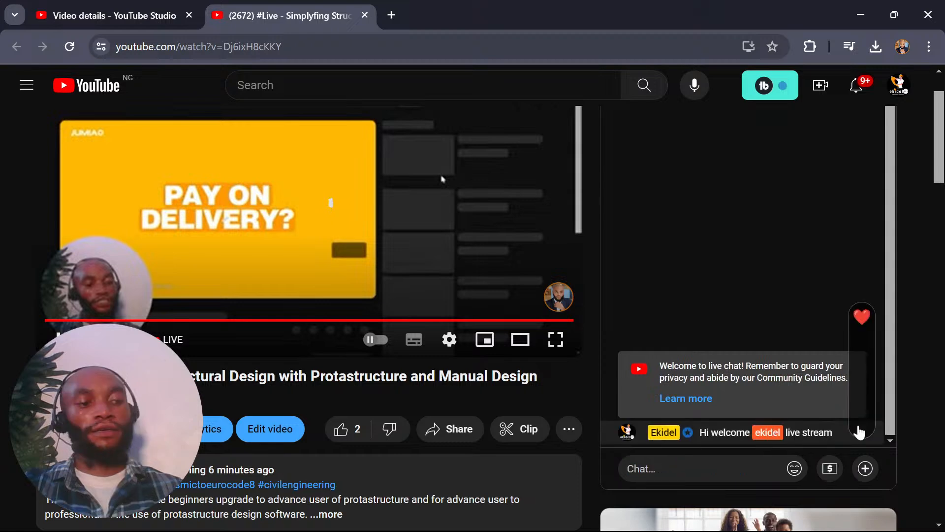
key(F5)
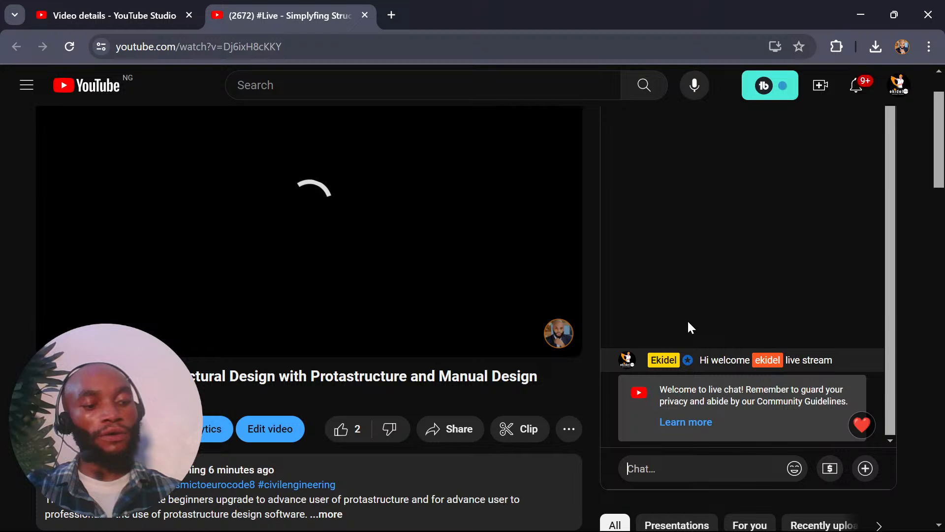
Switch to OBS and set the Mic/Aux device to Microphone (2- HP Stereo USB Headset).
mouse_move(554, 515)
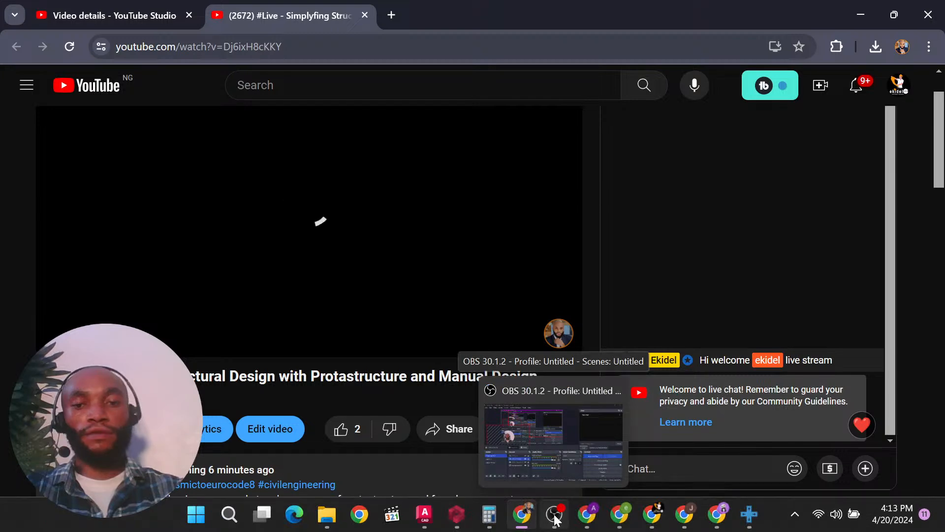
click(554, 516)
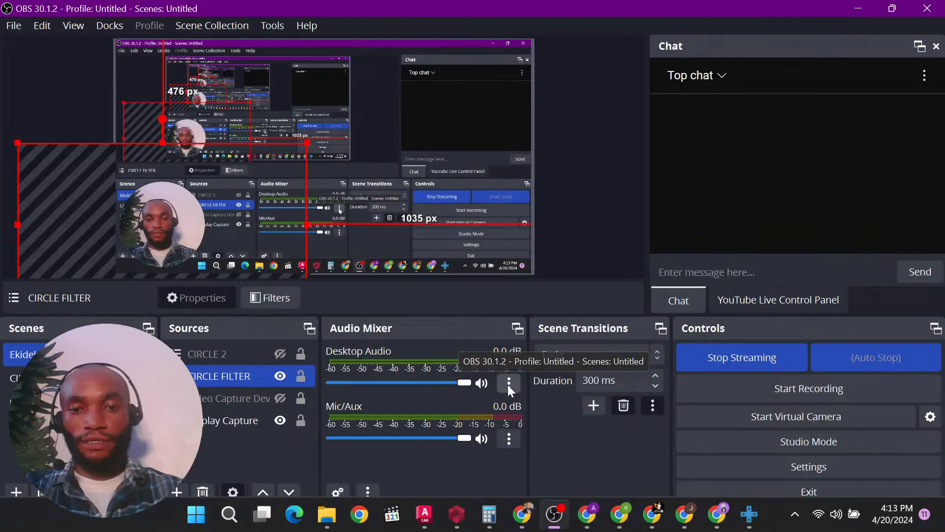
click(509, 438)
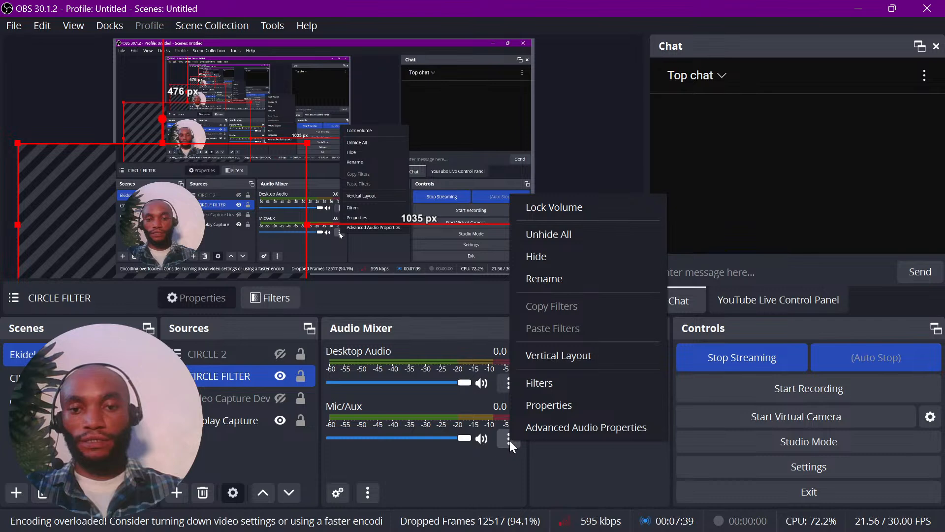
click(549, 405)
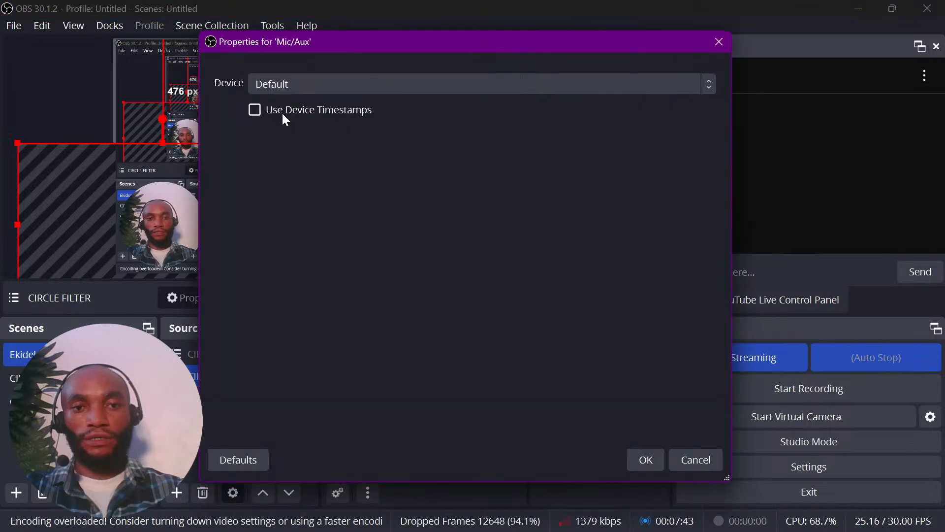
click(537, 85)
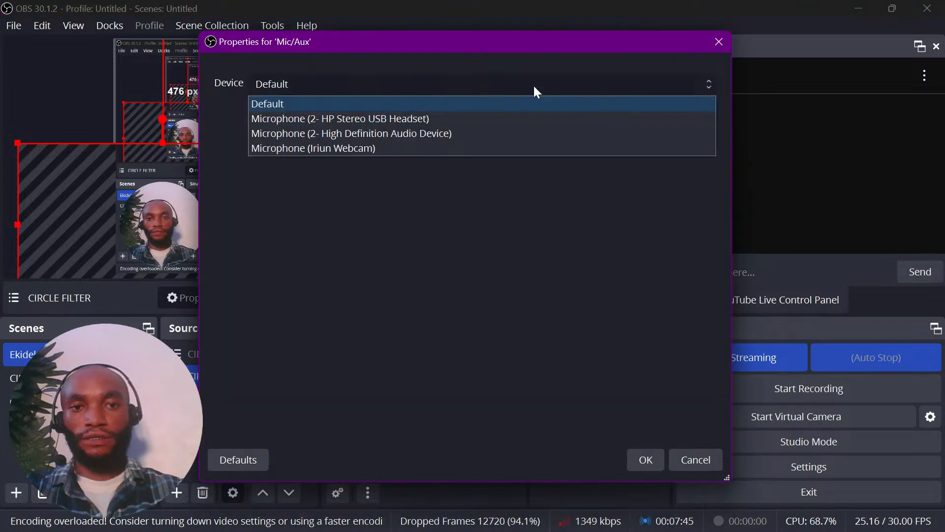
click(493, 119)
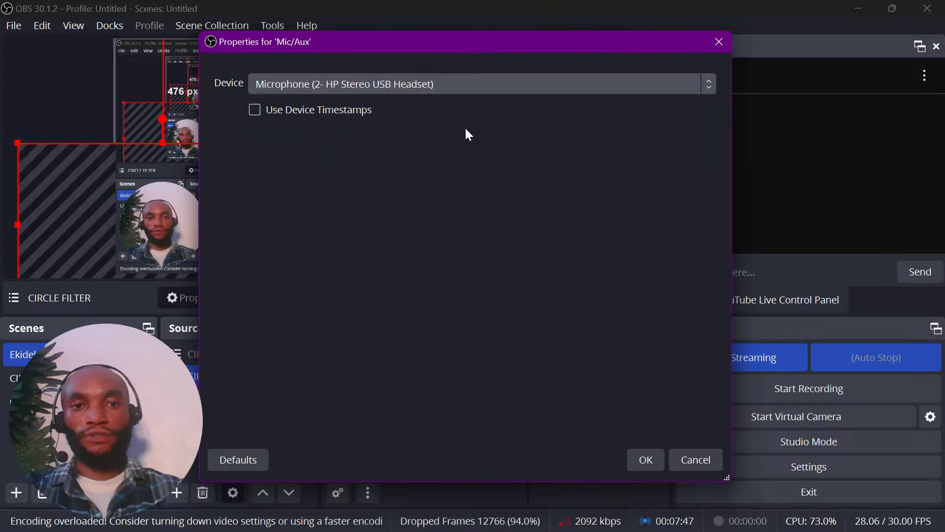
key(Return)
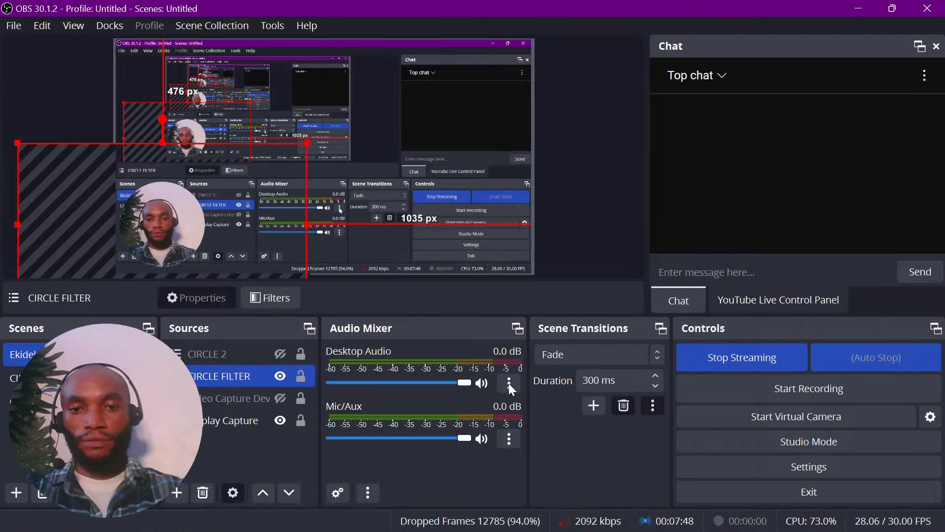
Select the Display Capture source and check the device assigned in the Mic/Aux properties.
click(229, 424)
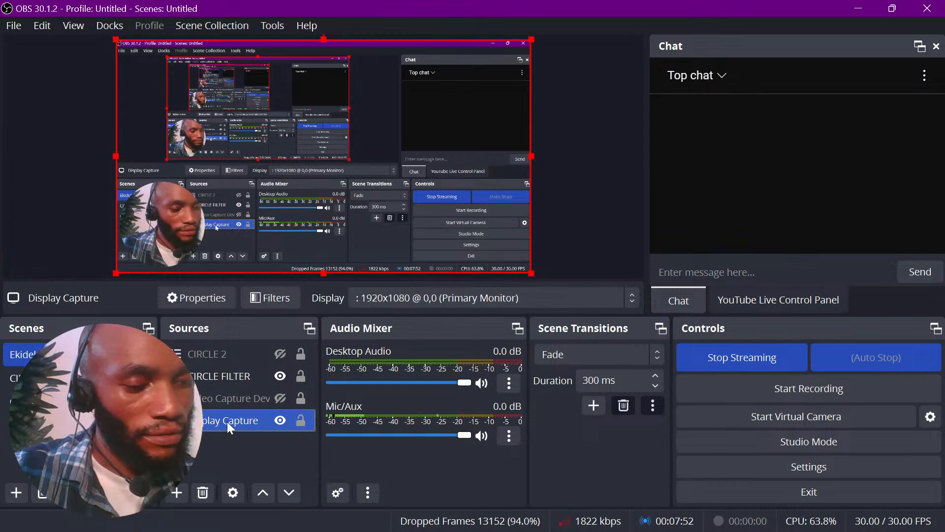
click(510, 434)
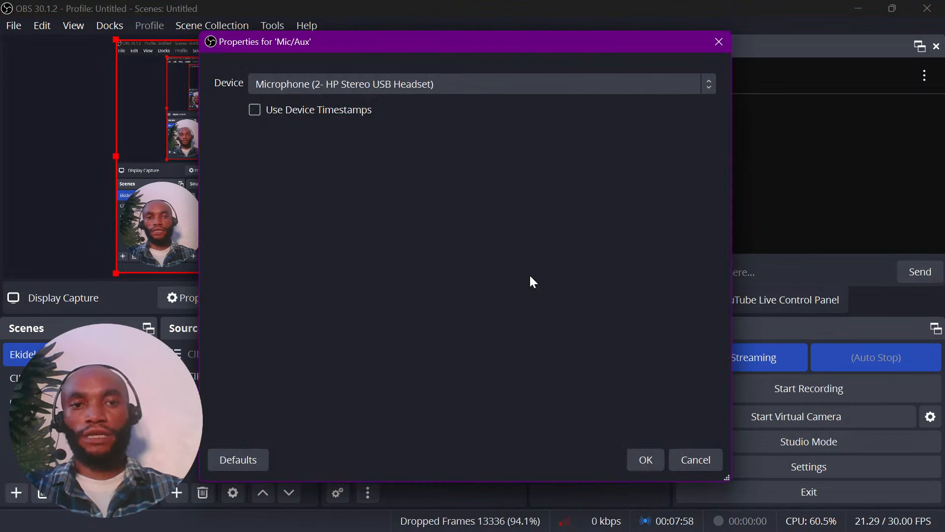
key(Escape)
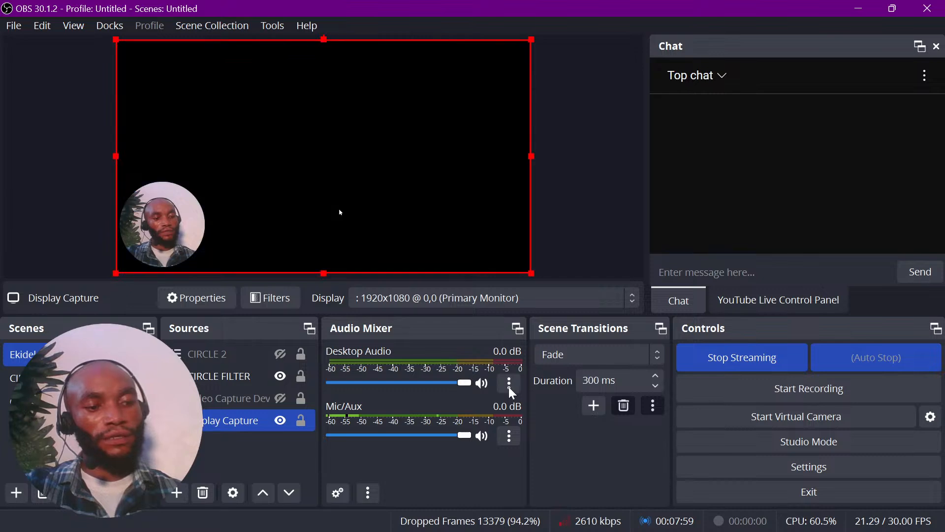
Set the Desktop Audio device to Headphones (2- HP Stereo USB Headset).
click(509, 386)
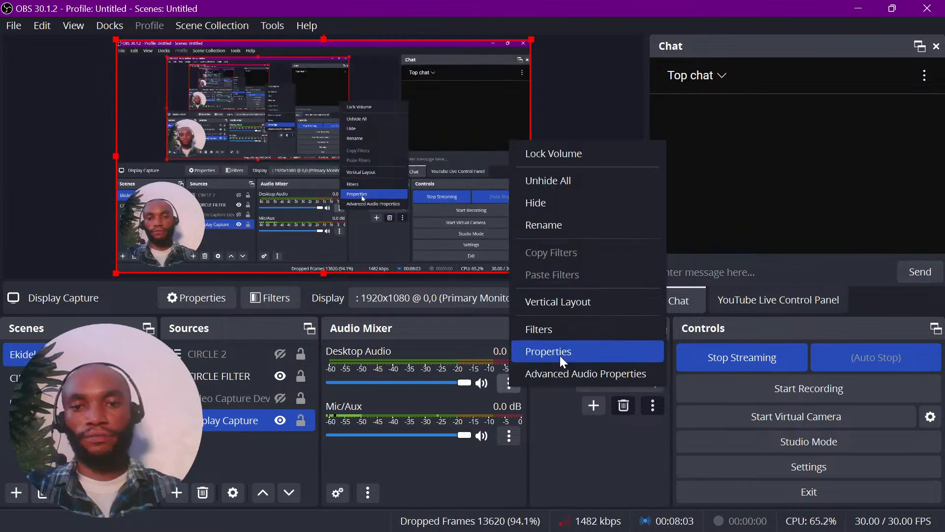
click(563, 361)
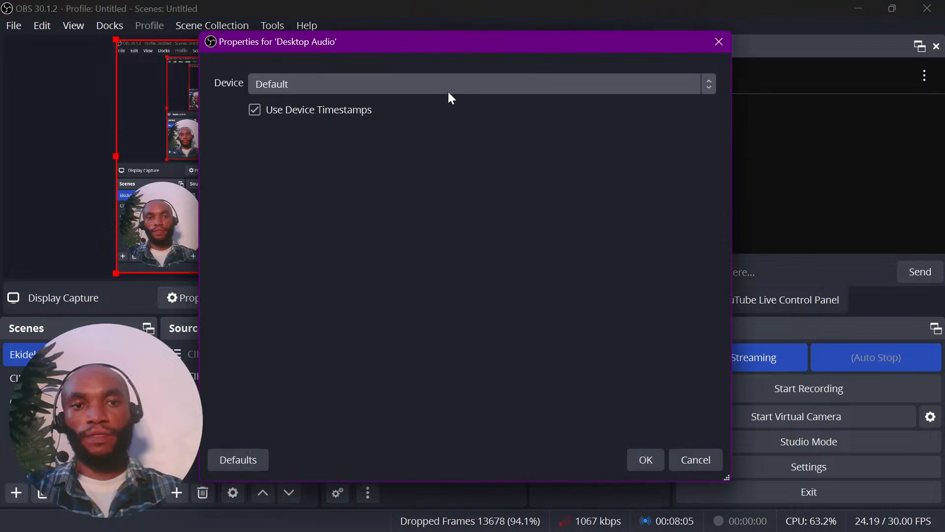
click(448, 92)
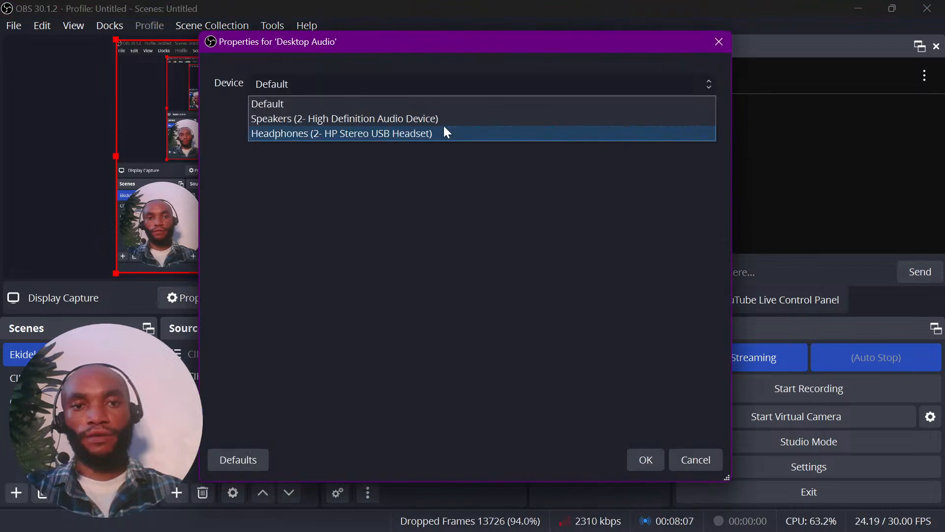
click(445, 130)
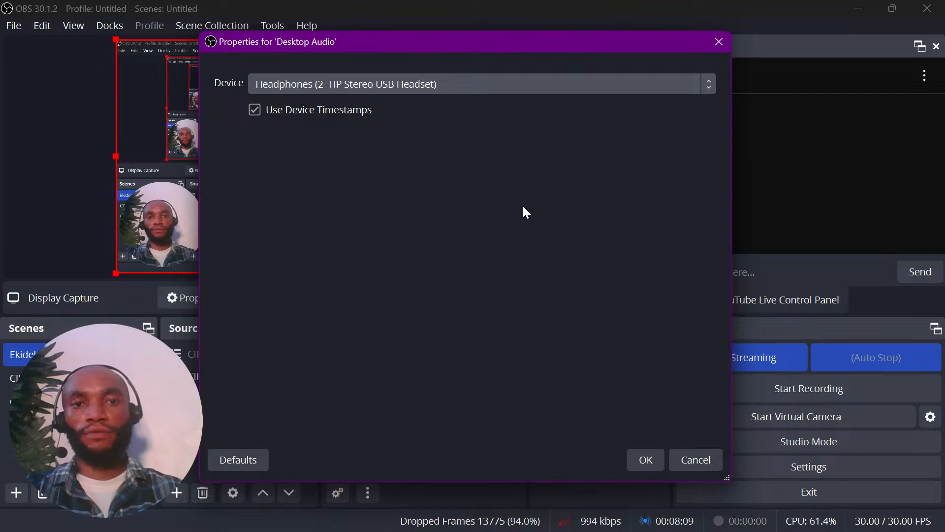
click(647, 459)
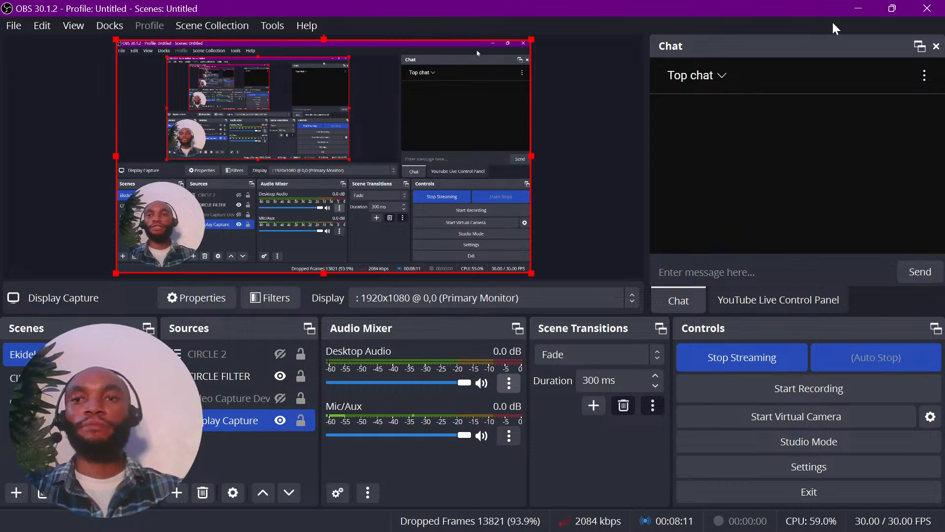
Switch to ProtaStructure and examine the 3D design status colours across the hotel building's front and right sides.
click(859, 10)
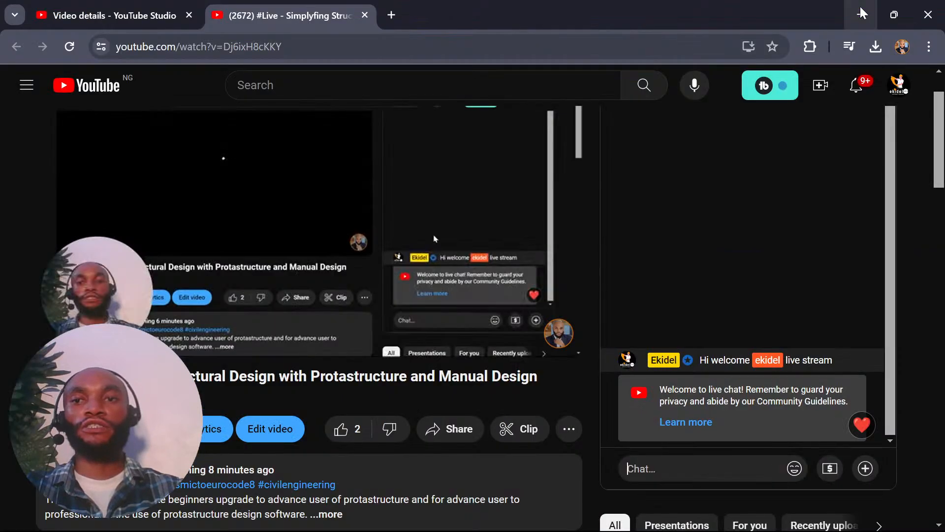
mouse_move(650, 525)
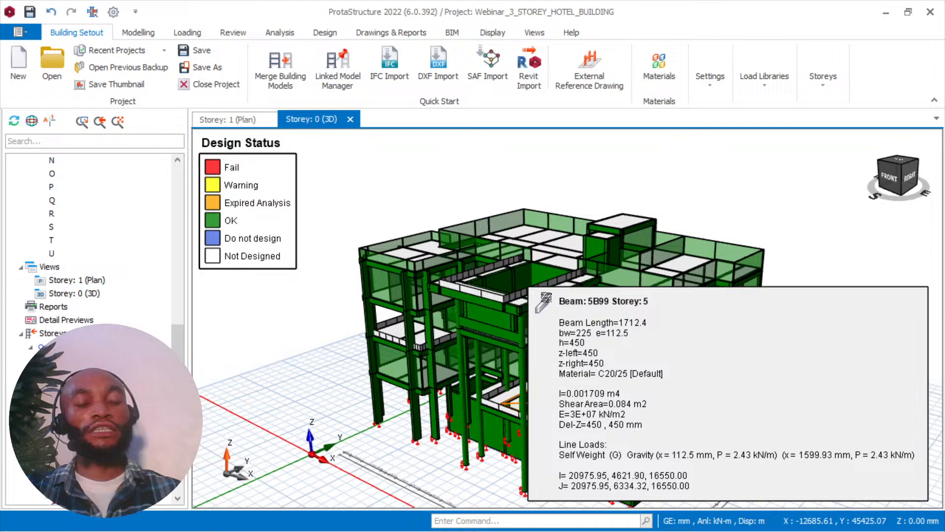
scroll(551, 242, up, 2)
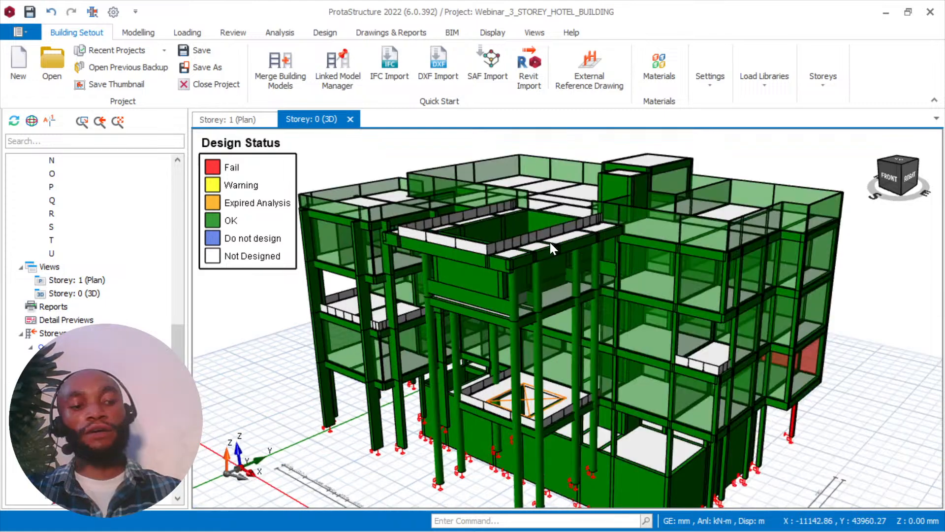
mouse_move(551, 242)
middle_down()
mouse_move(519, 268)
mouse_move(501, 255)
middle_up()
scroll(501, 255, up, 5)
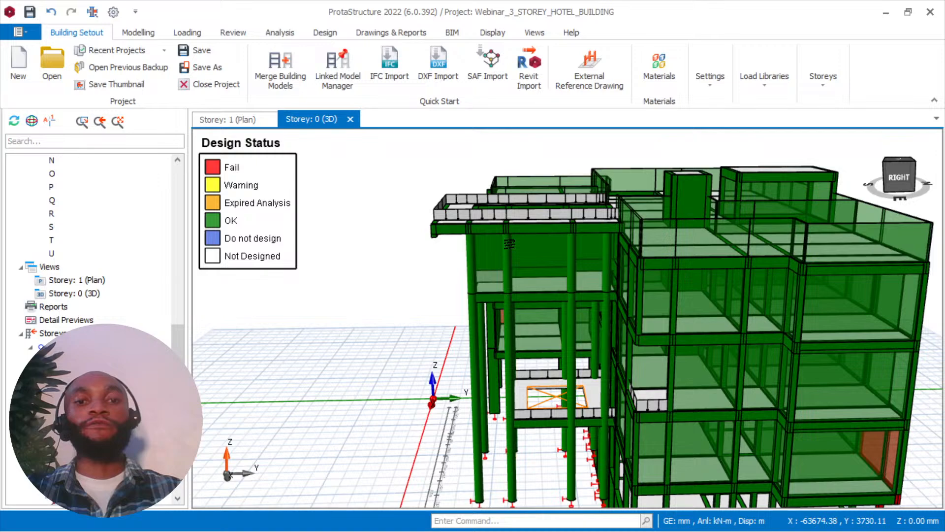
scroll(509, 243, down, 2)
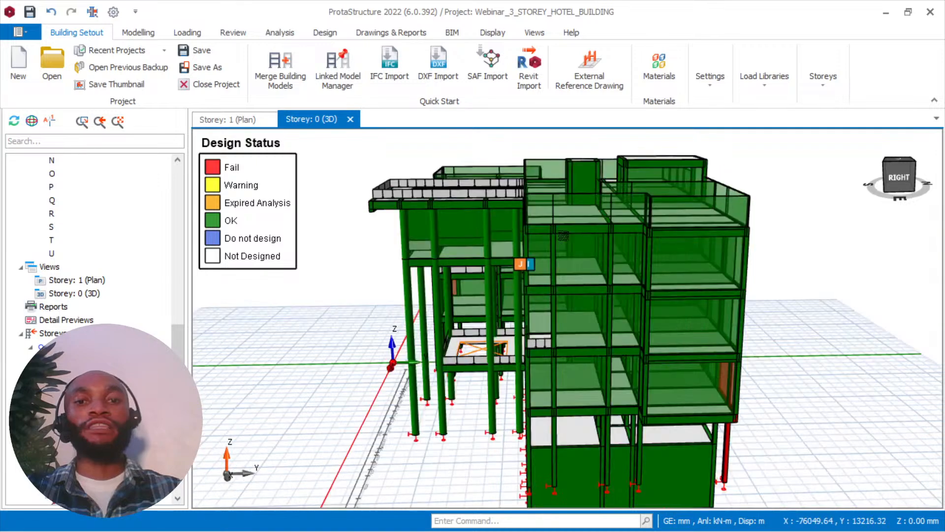
scroll(563, 236, up, 3)
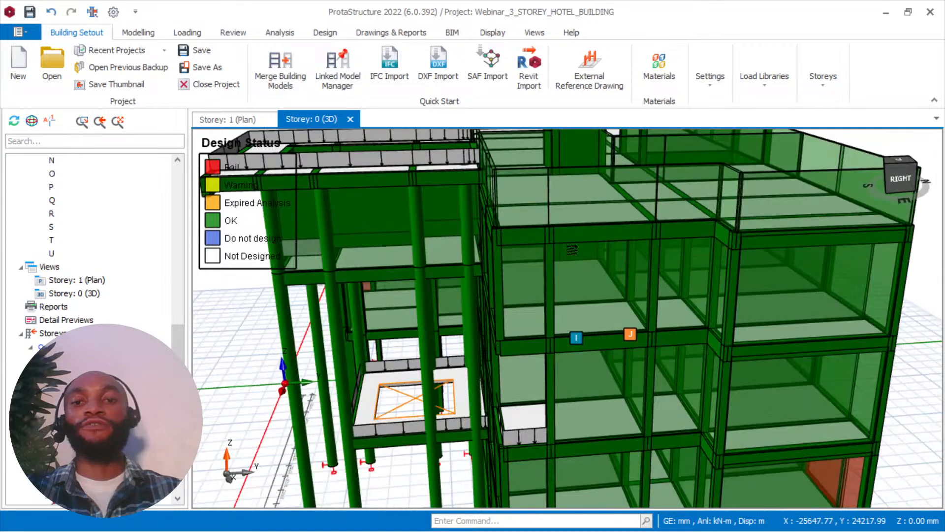
scroll(573, 250, down, 3)
middle_drag(572, 250, 547, 245)
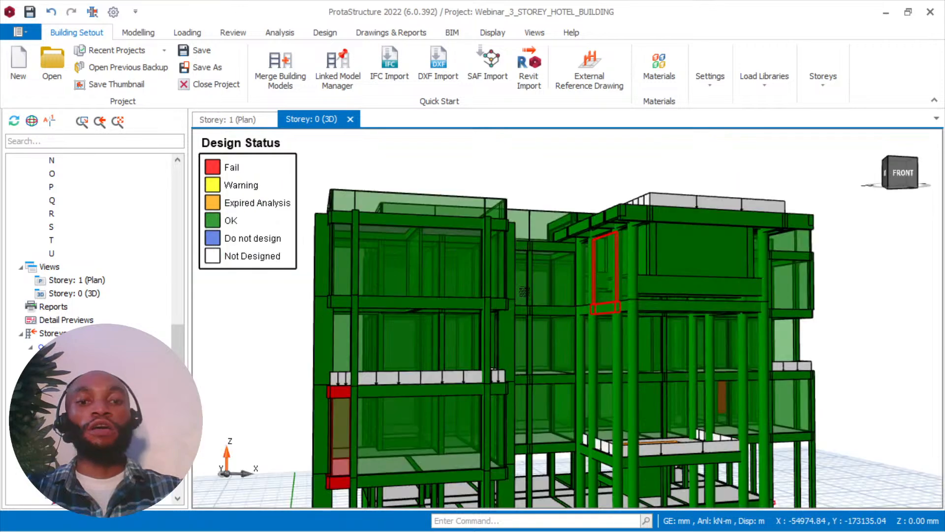
Examine the failed red beams, wall and columns around the building's lowest storeys in the 3D view.
scroll(346, 443, up, 4)
middle_drag(346, 443, 437, 355)
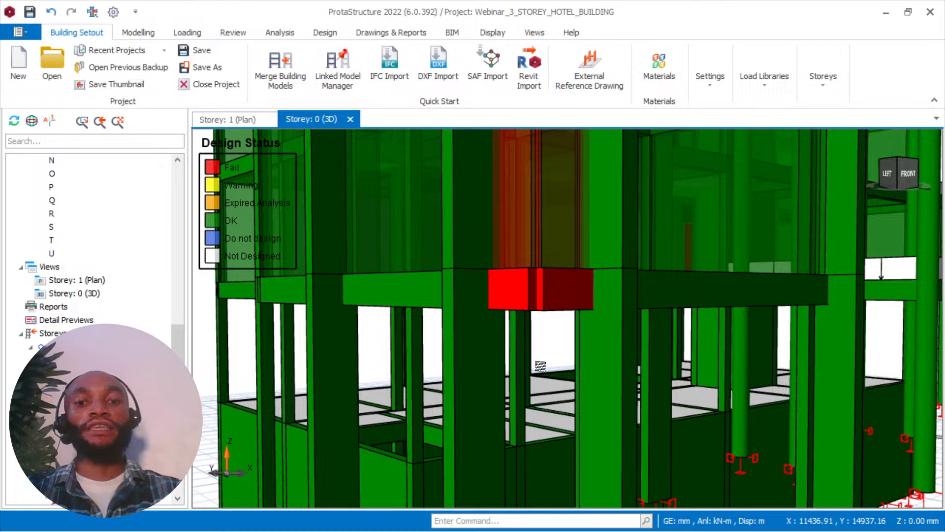
middle_drag(540, 365, 660, 362)
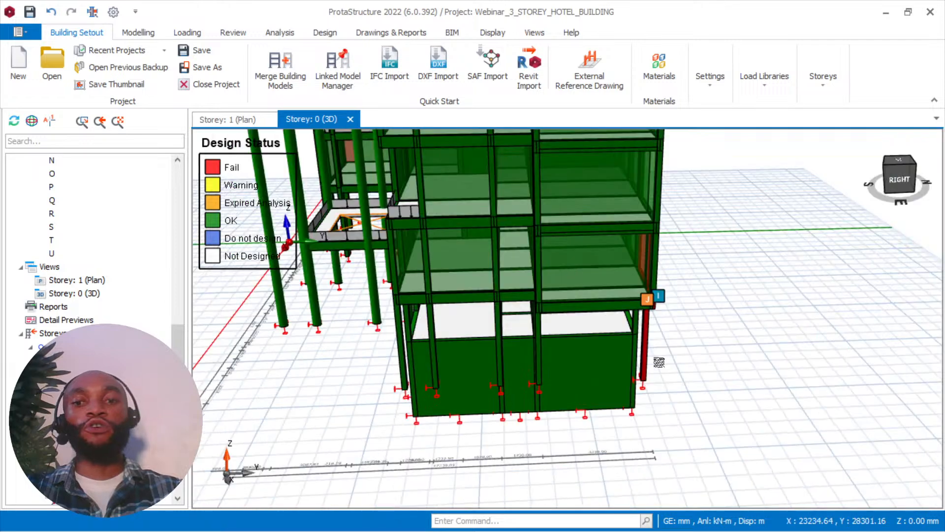
scroll(660, 362, up, 3)
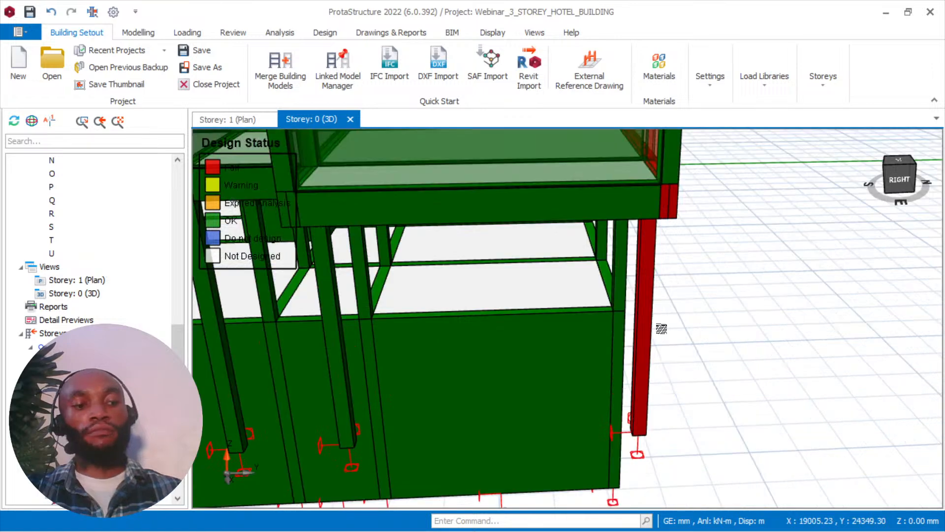
middle_drag(661, 328, 587, 195)
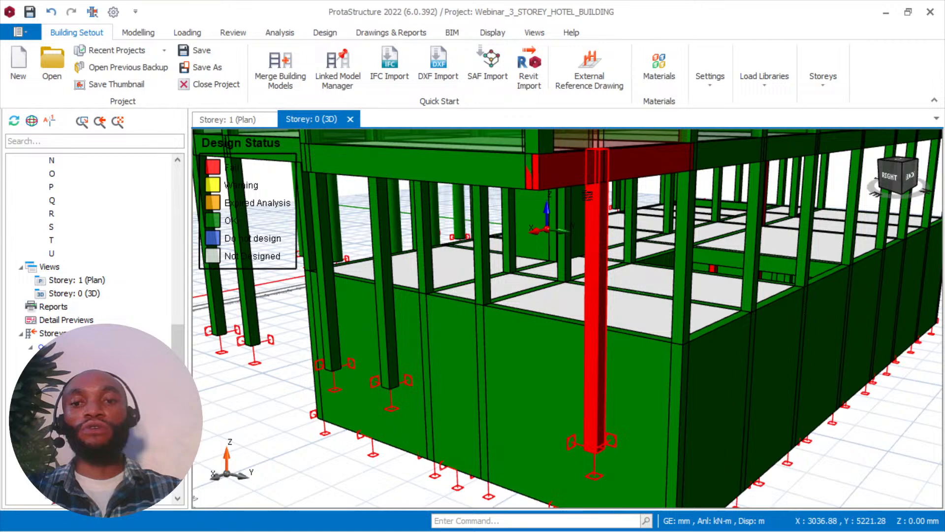
scroll(517, 212, up, 3)
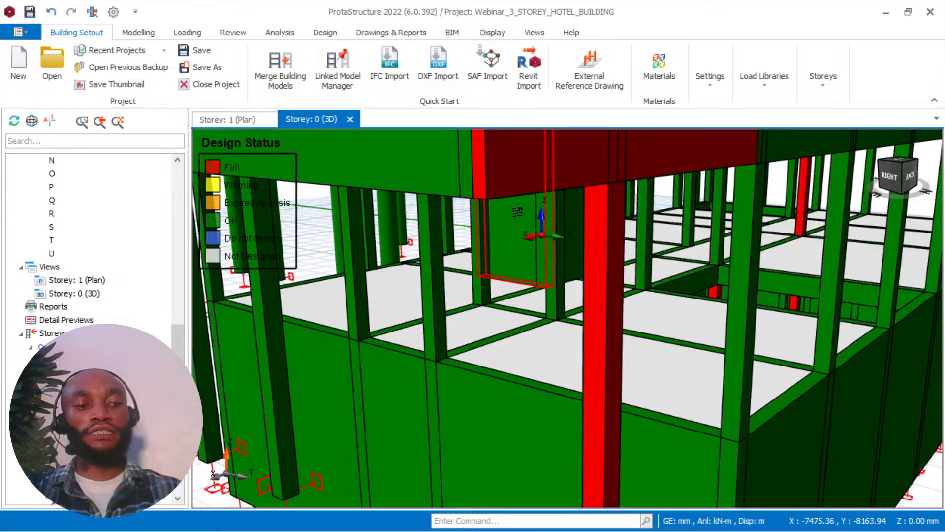
mouse_move(513, 215)
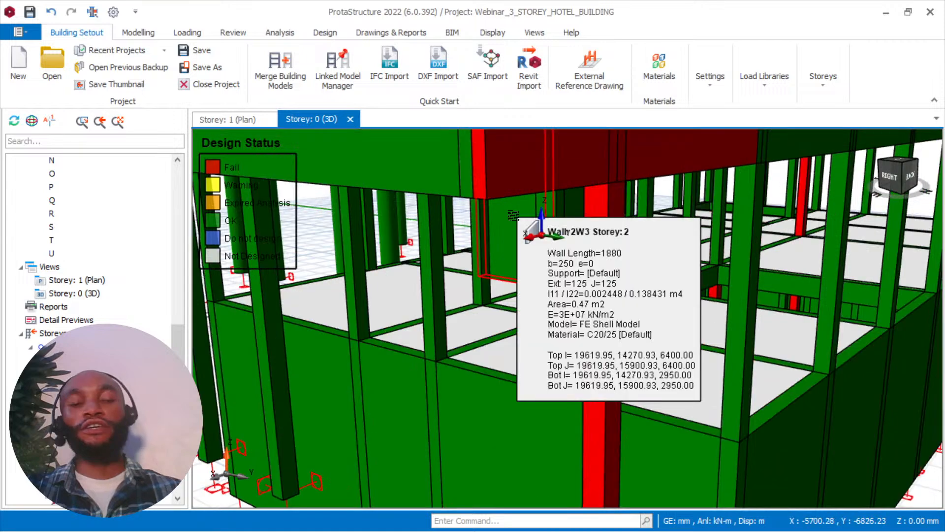
scroll(513, 215, down, 3)
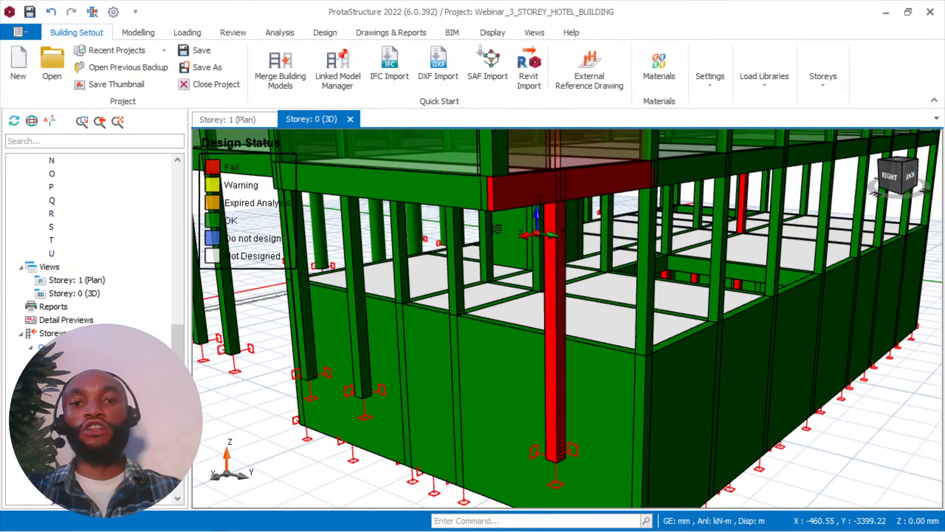
Inspect the failed column 1C8 in the Storey: 1 plan, comparing it with the 3D view and reading its section properties.
middle_drag(497, 229, 234, 131)
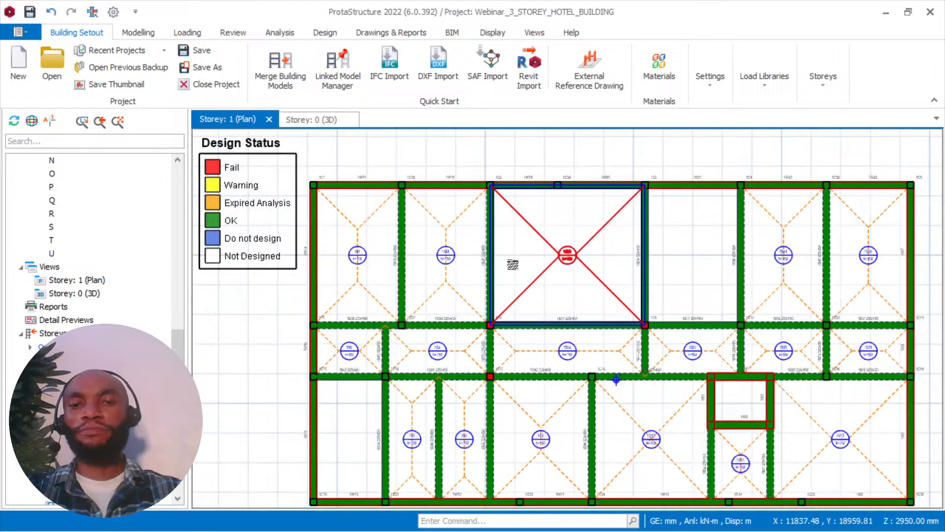
scroll(513, 264, up, 5)
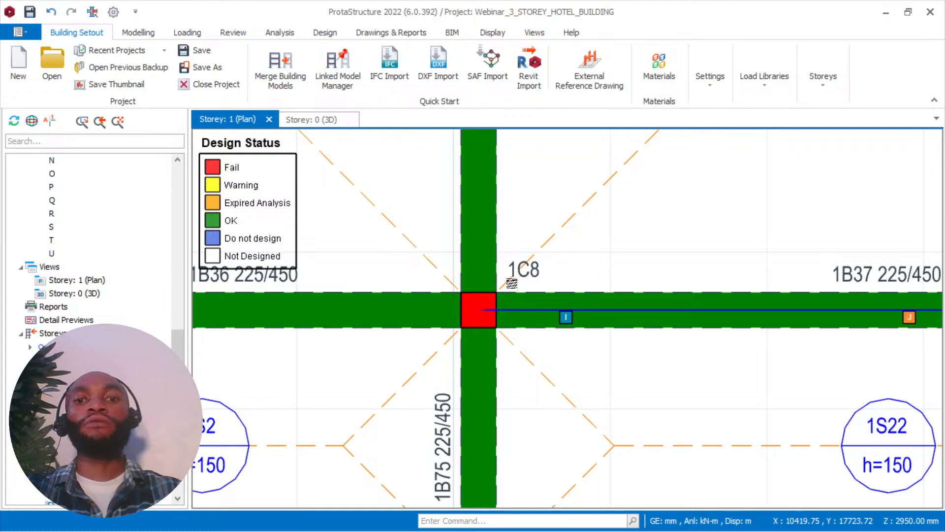
scroll(511, 283, up, 2)
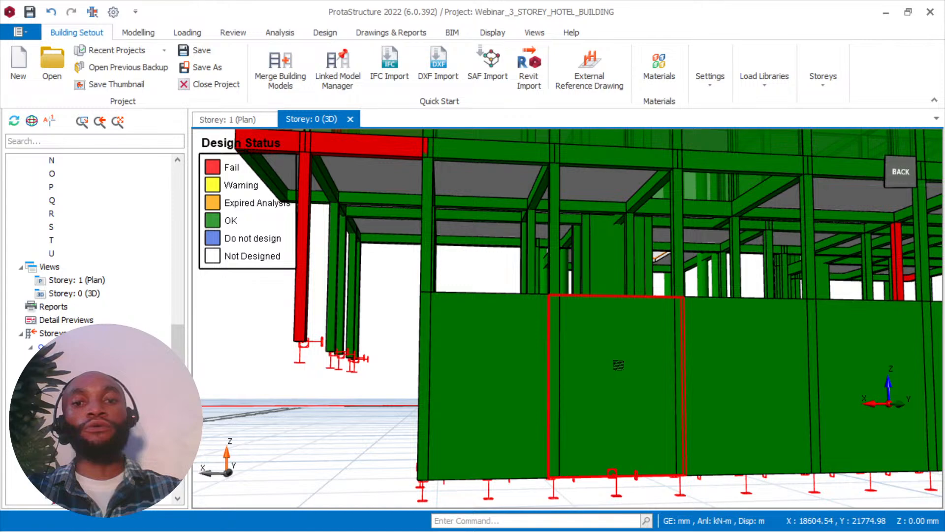
middle_drag(619, 365, 664, 369)
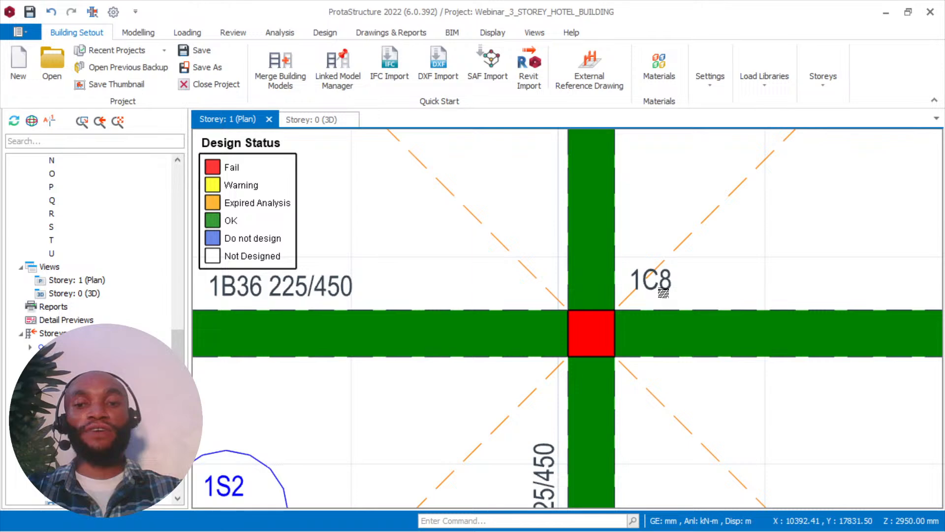
scroll(663, 293, up, 1)
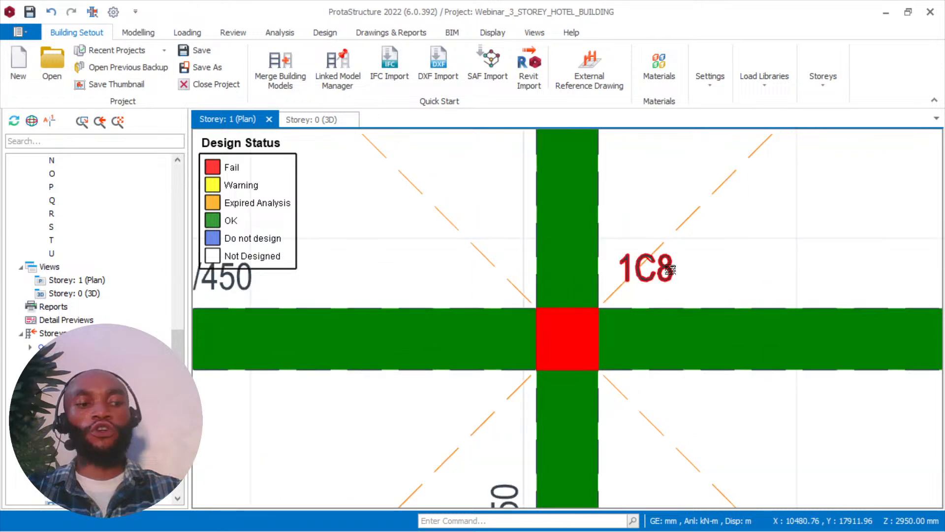
mouse_move(667, 268)
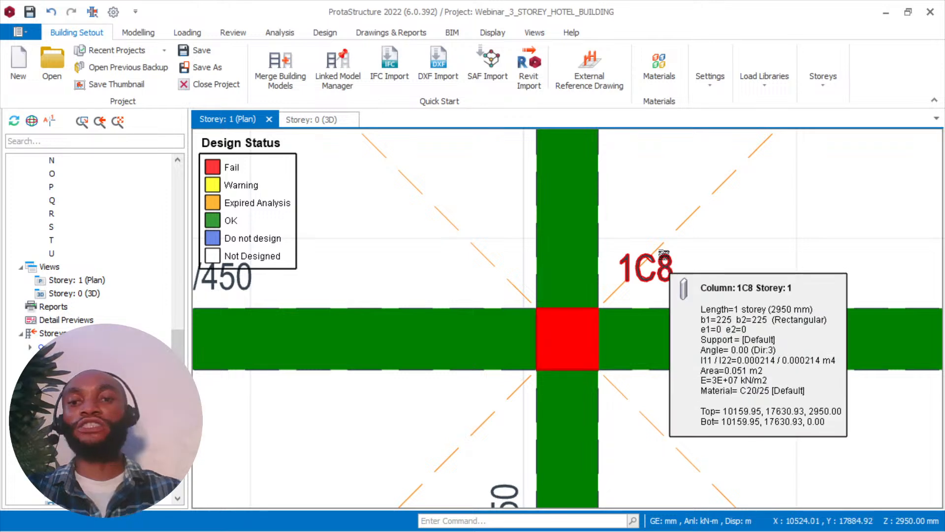
scroll(585, 254, down, 3)
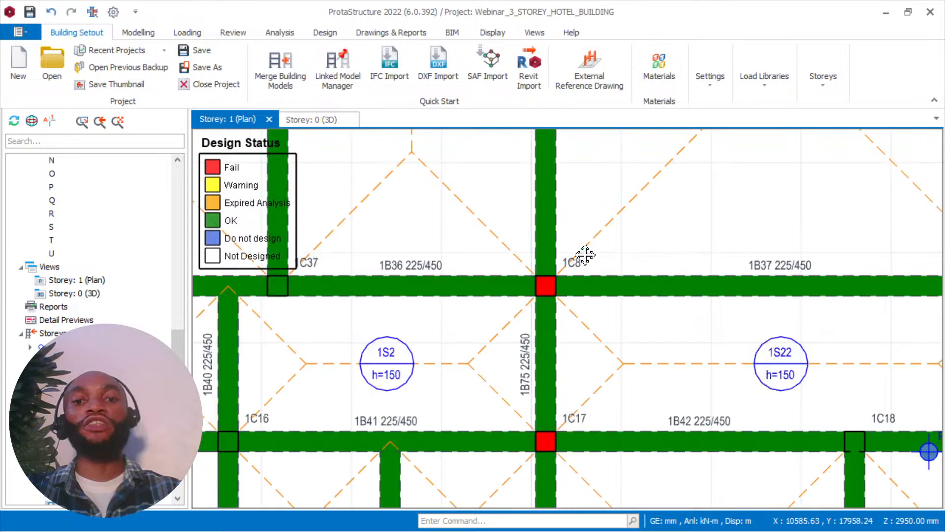
scroll(585, 254, up, 4)
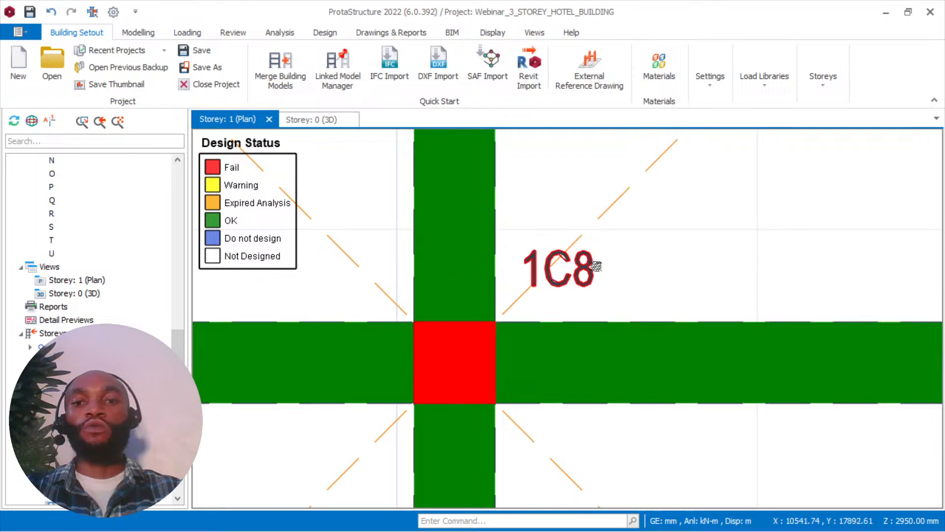
mouse_move(584, 264)
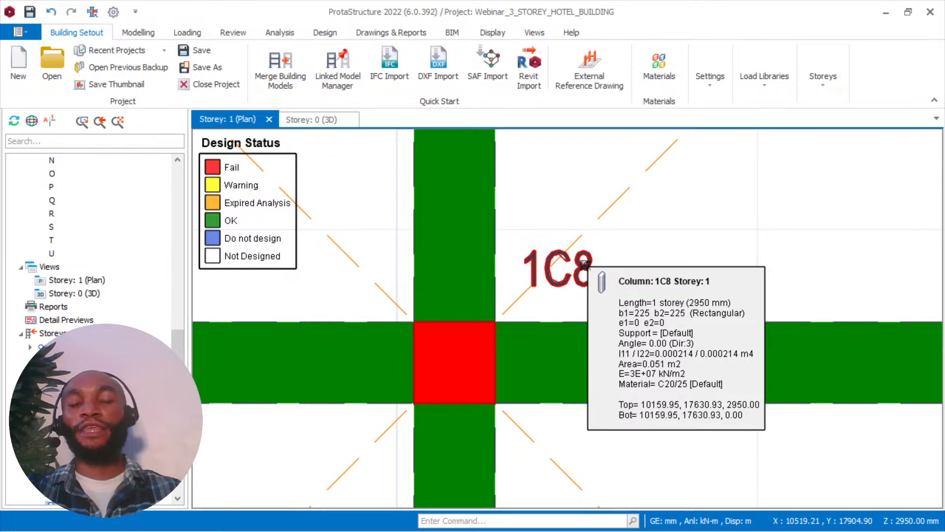
Select column 1C8 in the Storey: 1 plan and open its Section Design.
right_click(575, 285)
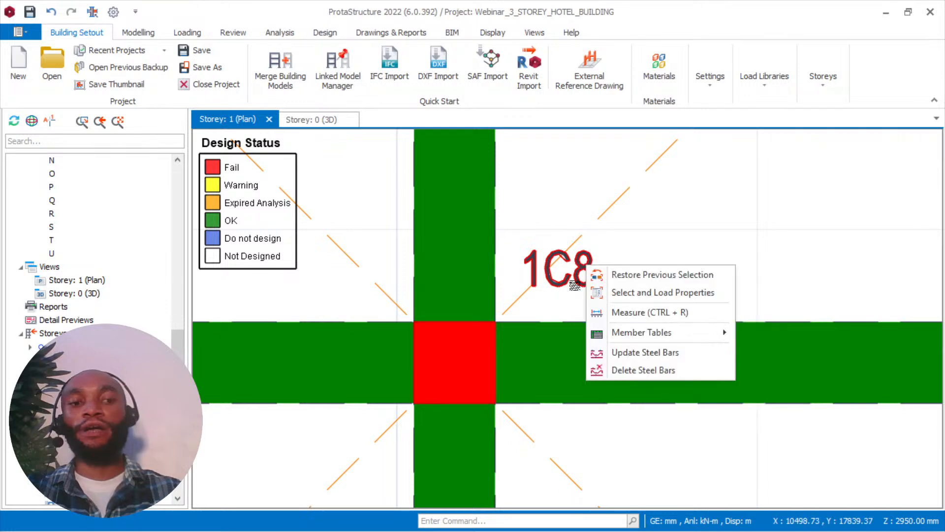
click(574, 285)
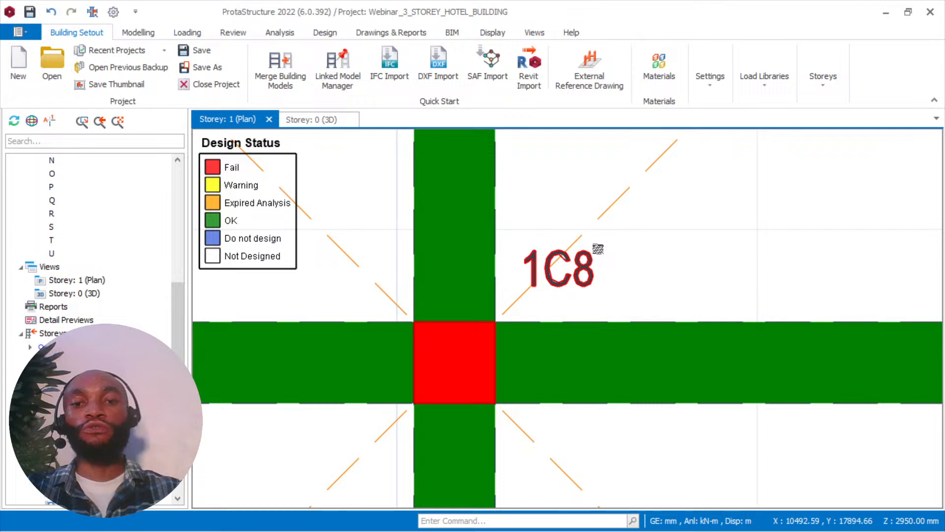
click(597, 249)
right_click(611, 249)
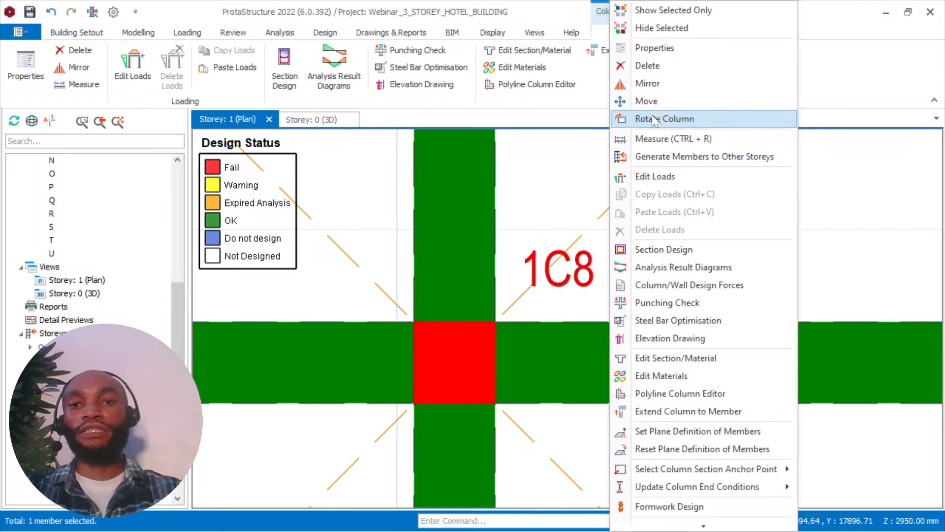
click(657, 248)
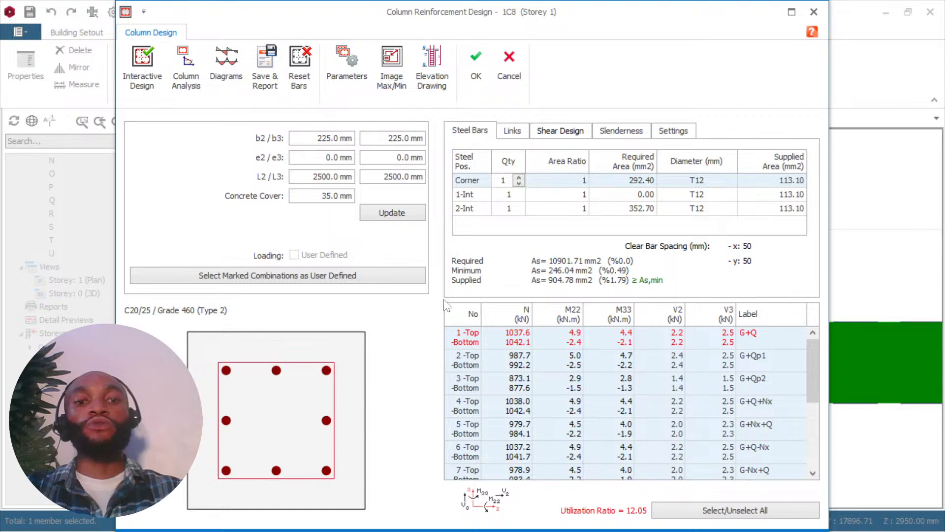
Highlight column 1C8's b2 dimension in its reinforcement design for inspection.
click(350, 138)
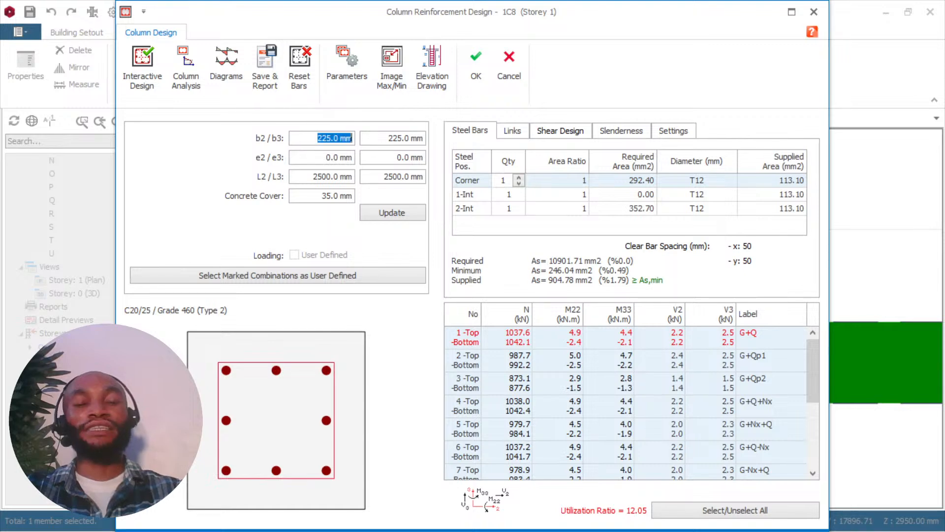
click(317, 138)
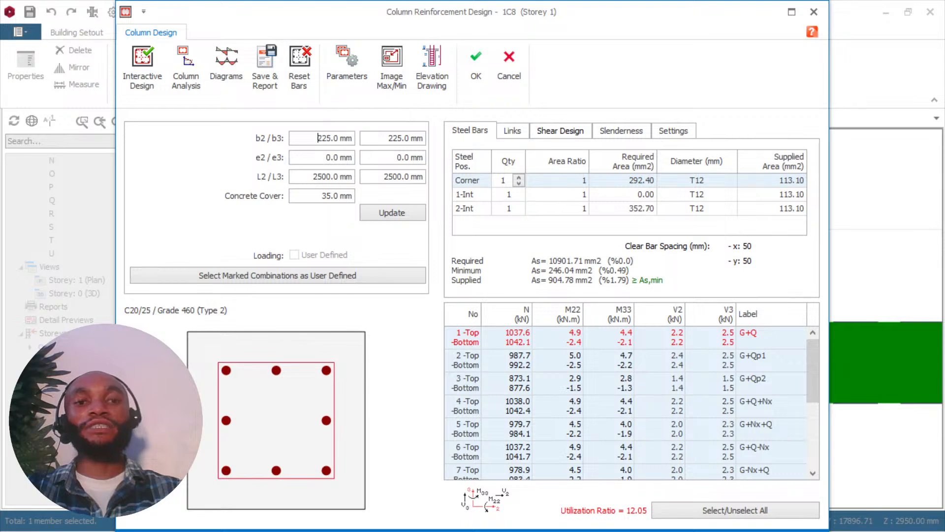
drag(317, 137, 353, 140)
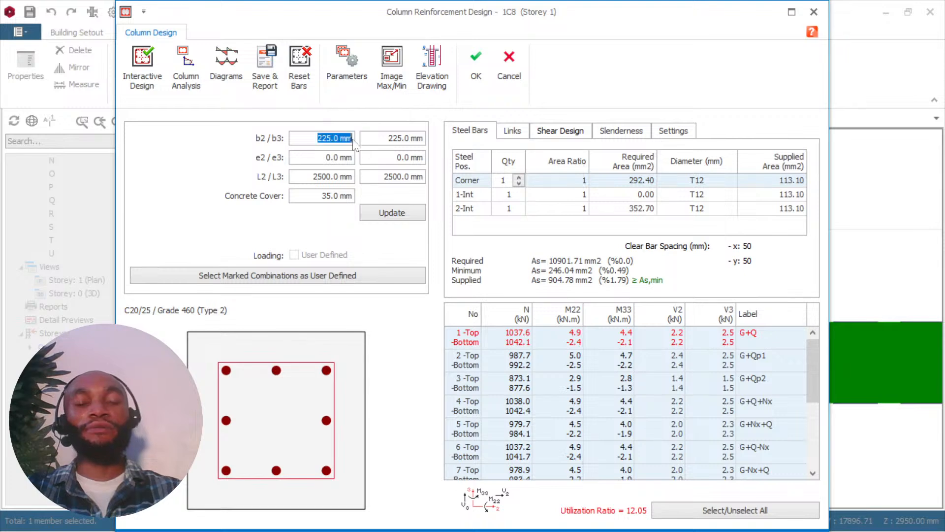
Check the live stream playback in Chrome, close the extra YouTube viewer window, and return to ProtaStructure.
mouse_move(660, 517)
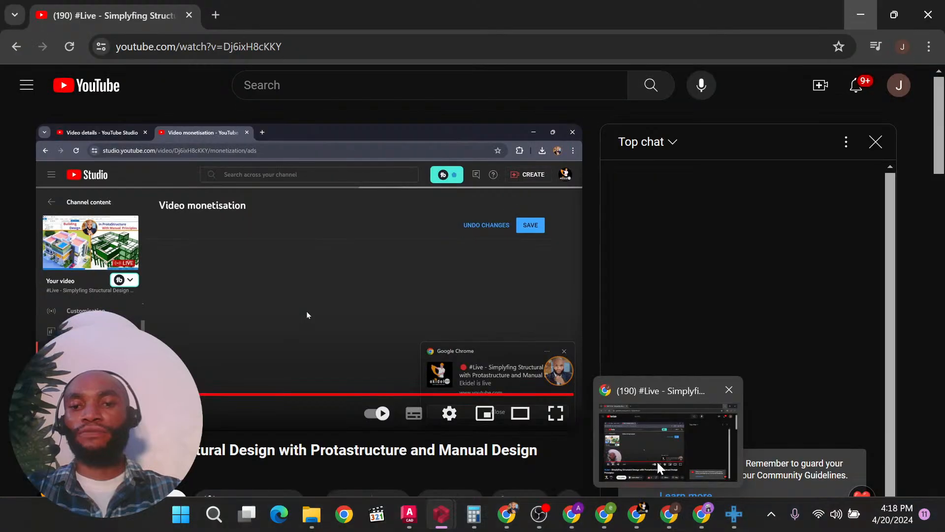
click(658, 462)
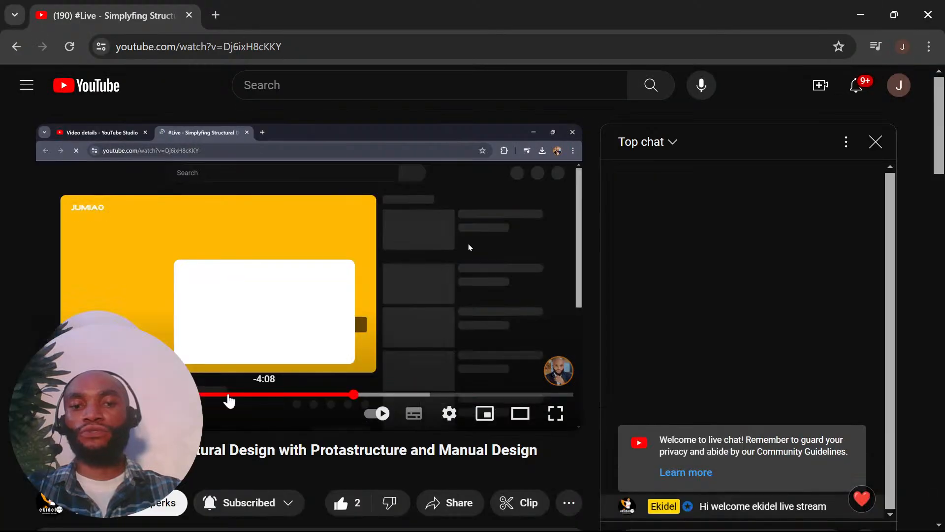
click(924, 20)
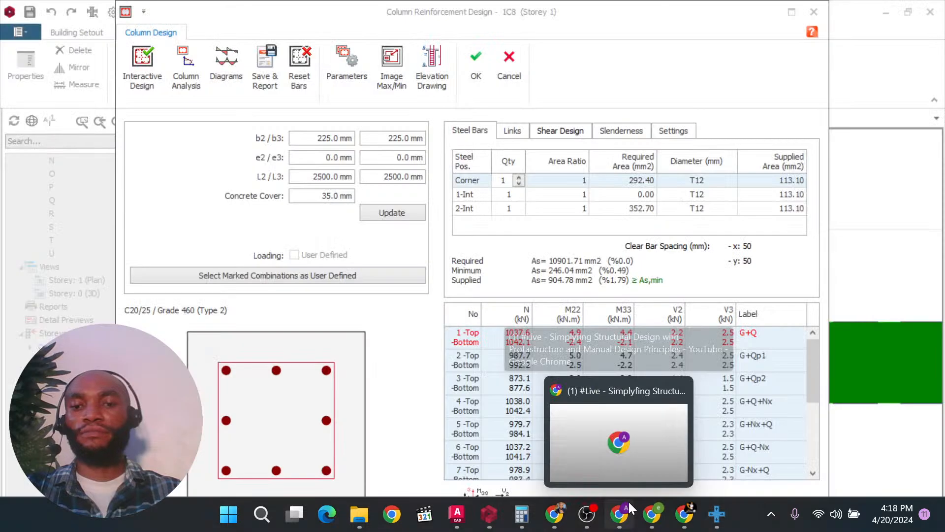
click(692, 414)
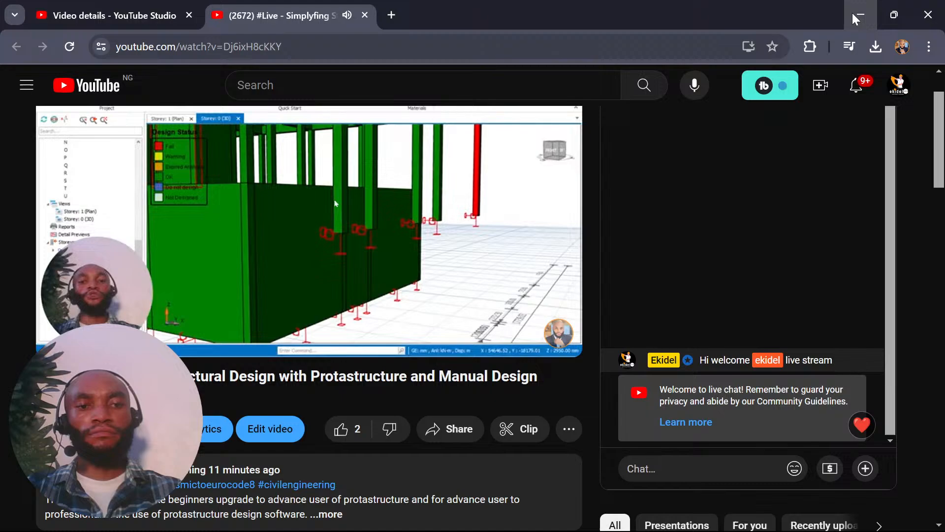
click(852, 13)
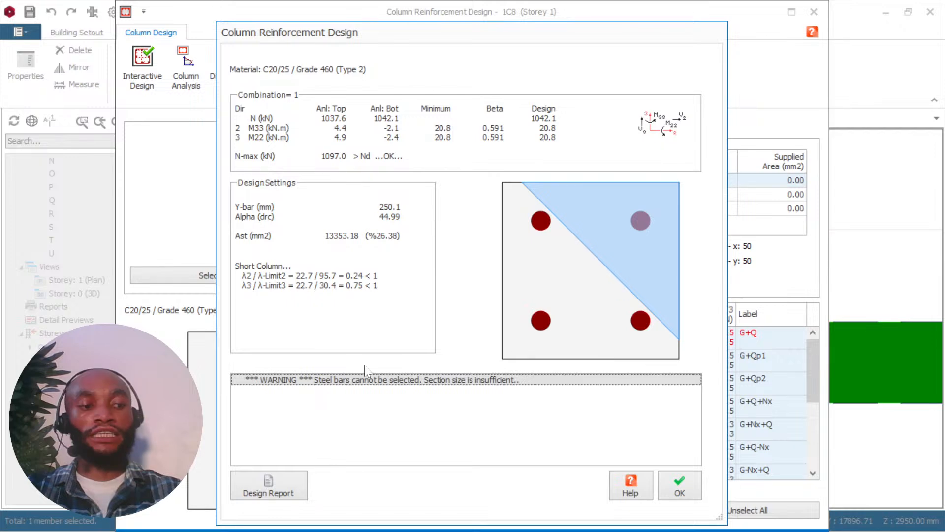
Accept column 1C8's first Interactive Design result, then try b2 at 450 mm and accept the resulting reinforcement.
click(692, 487)
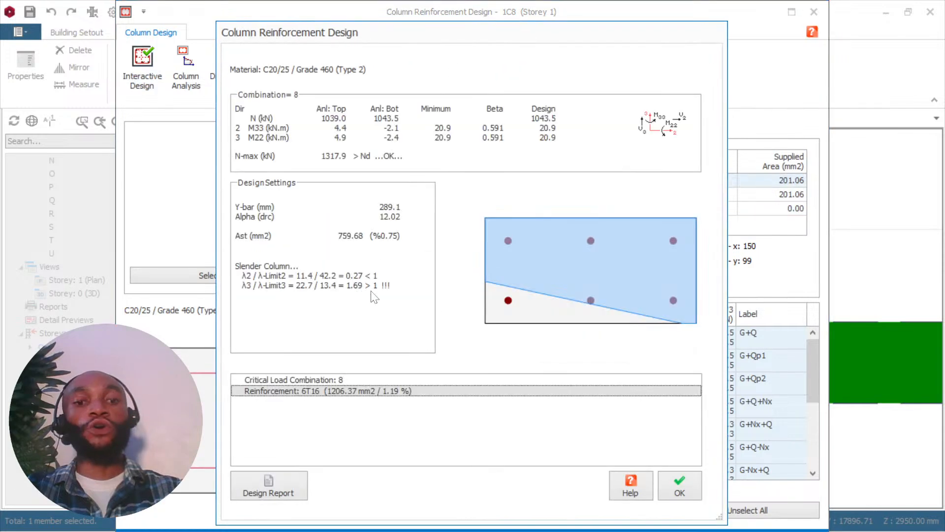
click(682, 487)
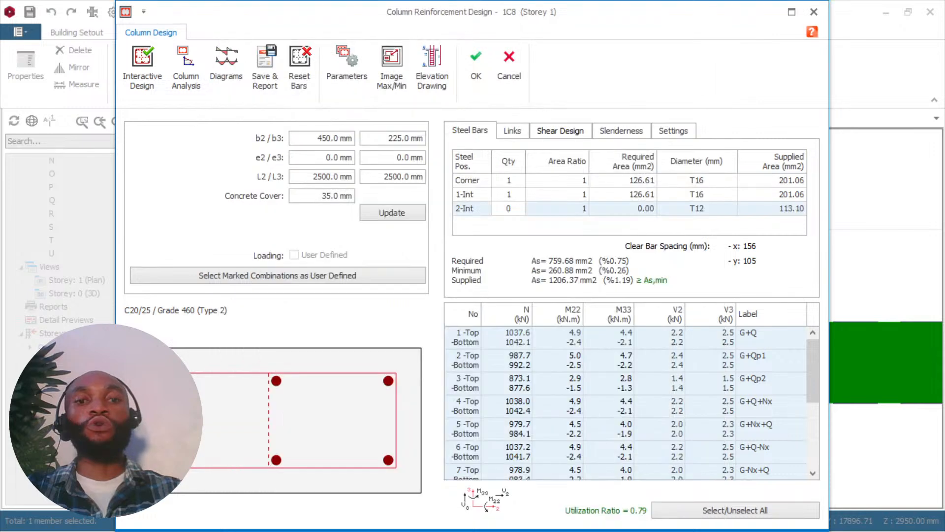
Set column 1C8's b2 to 225 mm and b3 to 300 mm, and update the section.
drag(349, 138, 317, 138)
text(225)
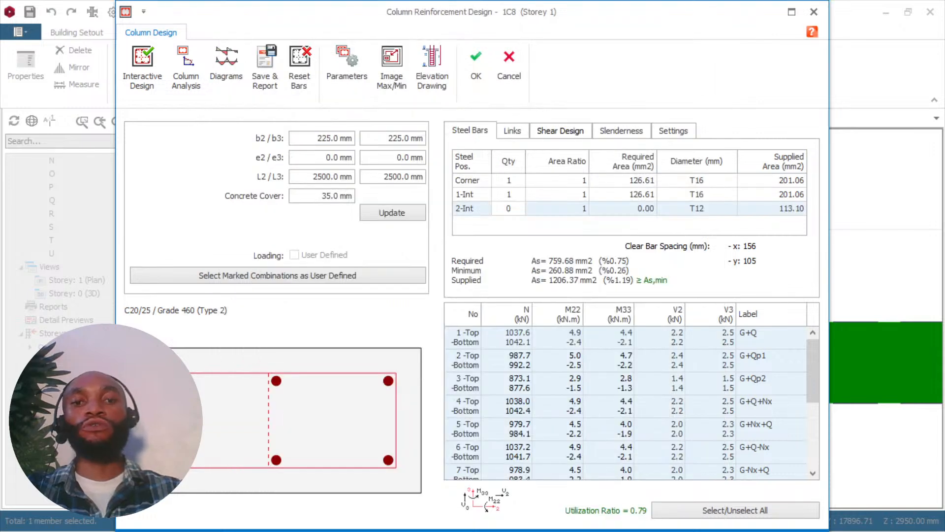
text(300)
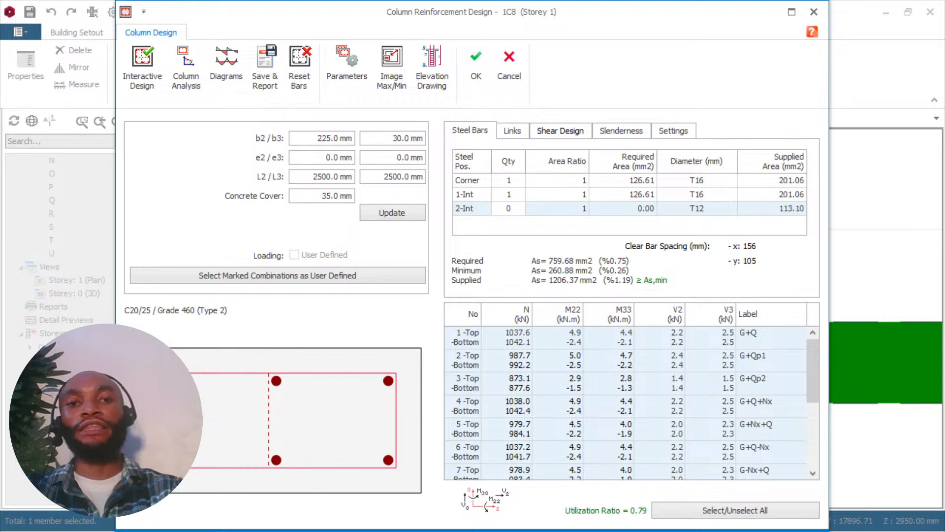
click(406, 210)
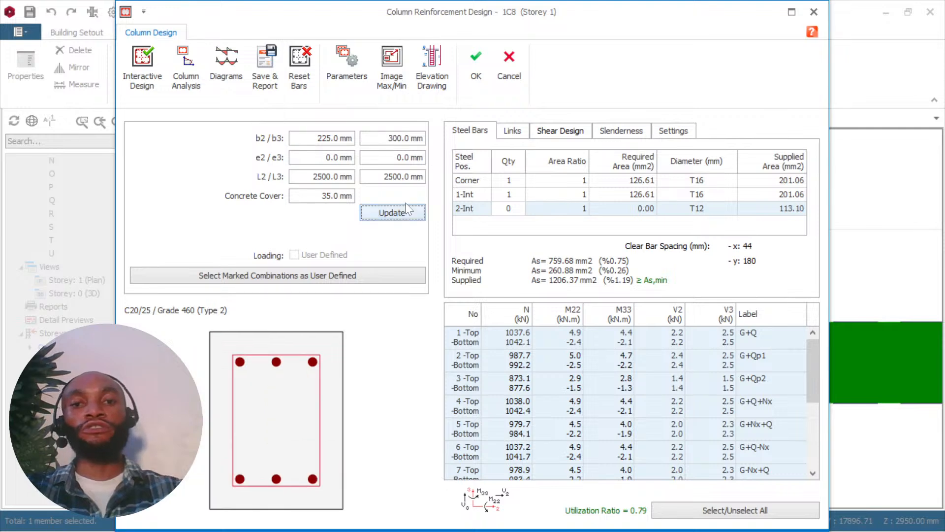
Run Interactive Design on column 1C8, repeat it with b3 at 350 mm, and accept the resulting reinforcement.
click(143, 68)
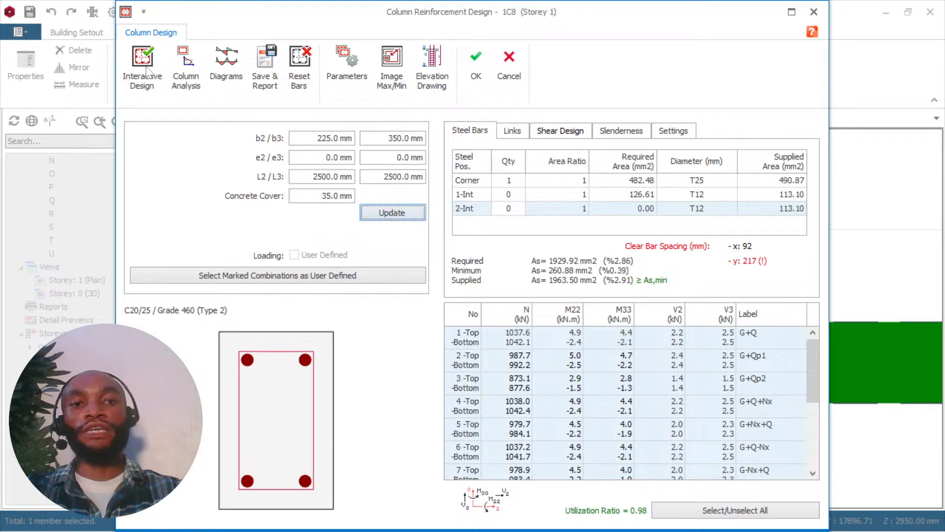
click(120, 48)
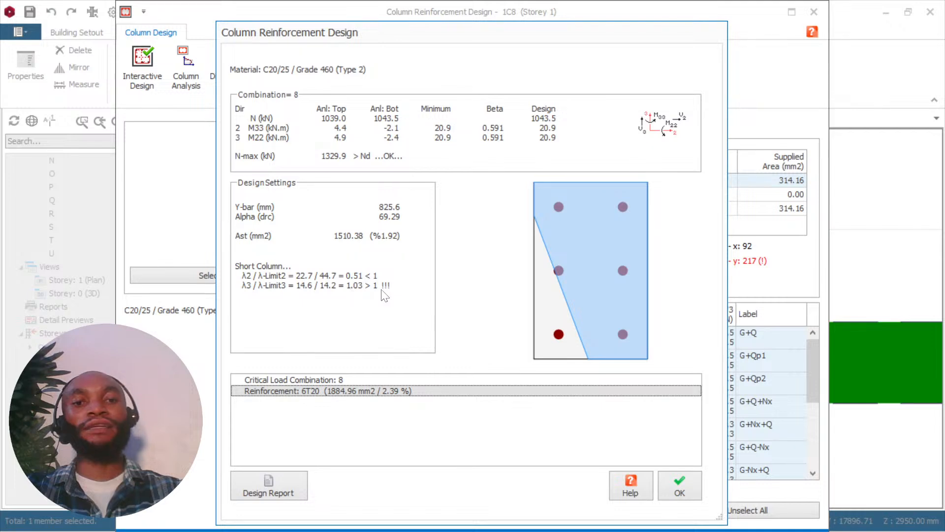
click(679, 476)
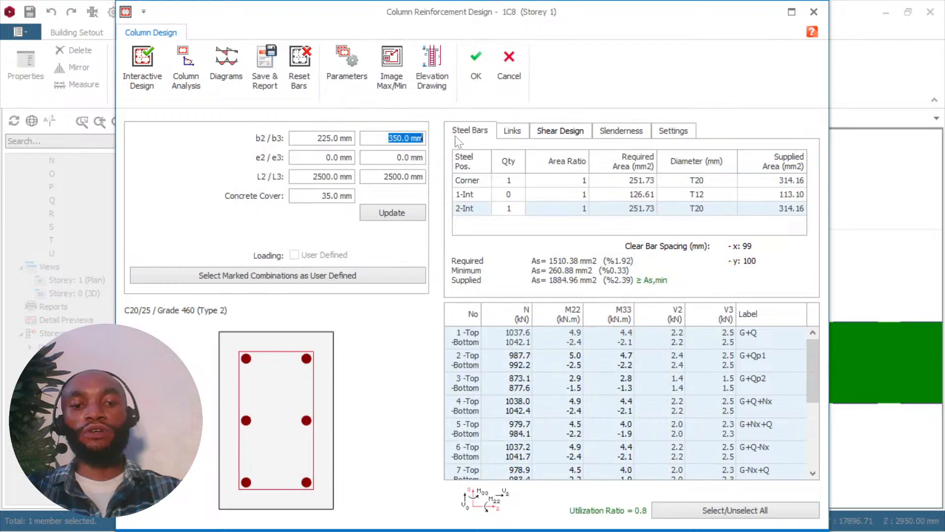
Set column 1C8's b3 to 375 mm, rerun Interactive Design, and save the accepted reinforcement design back to the plan.
text(375)
key(Tab)
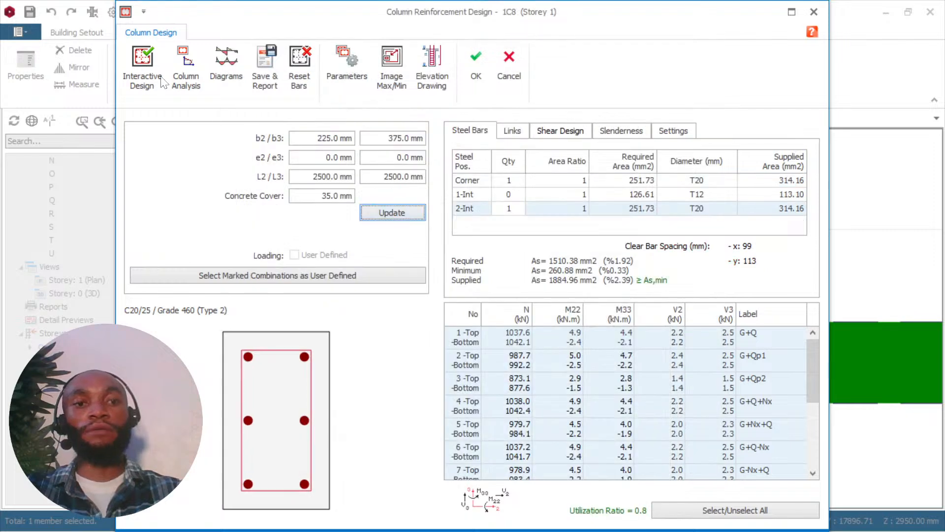
click(143, 64)
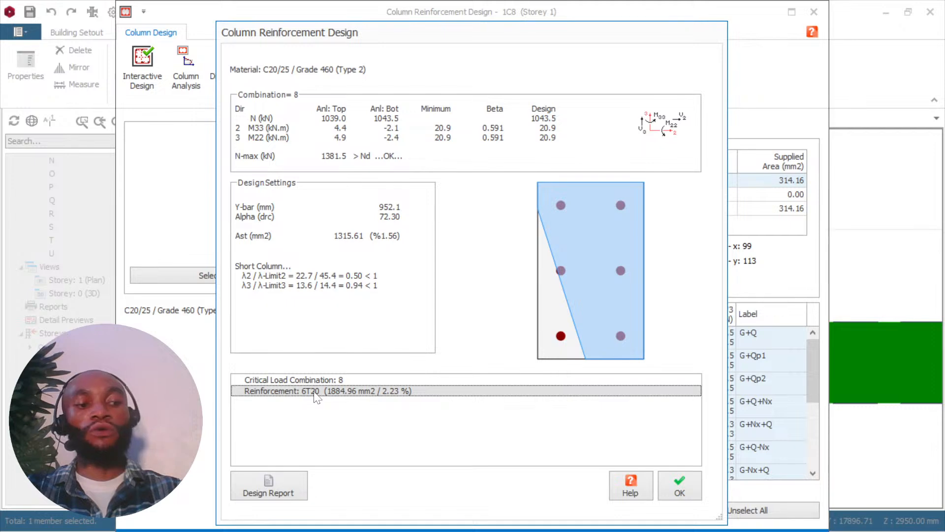
click(680, 486)
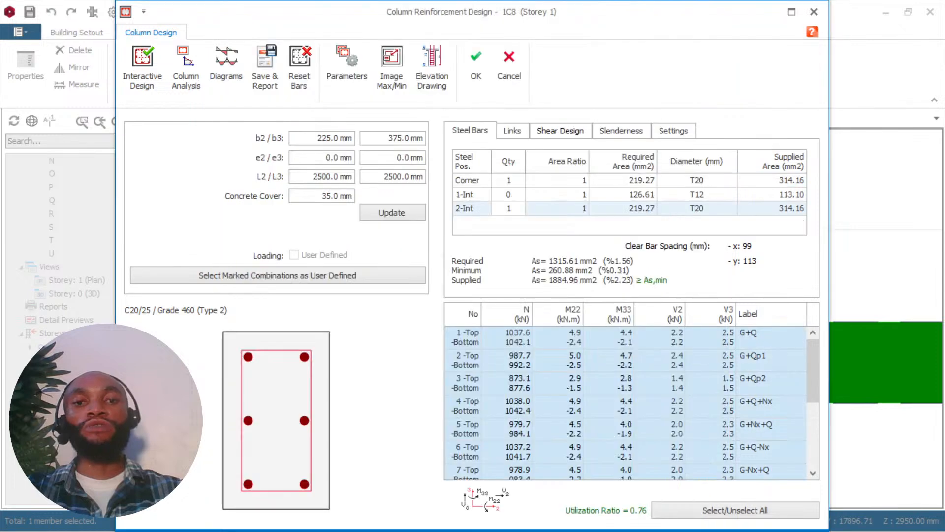
drag(388, 138, 437, 140)
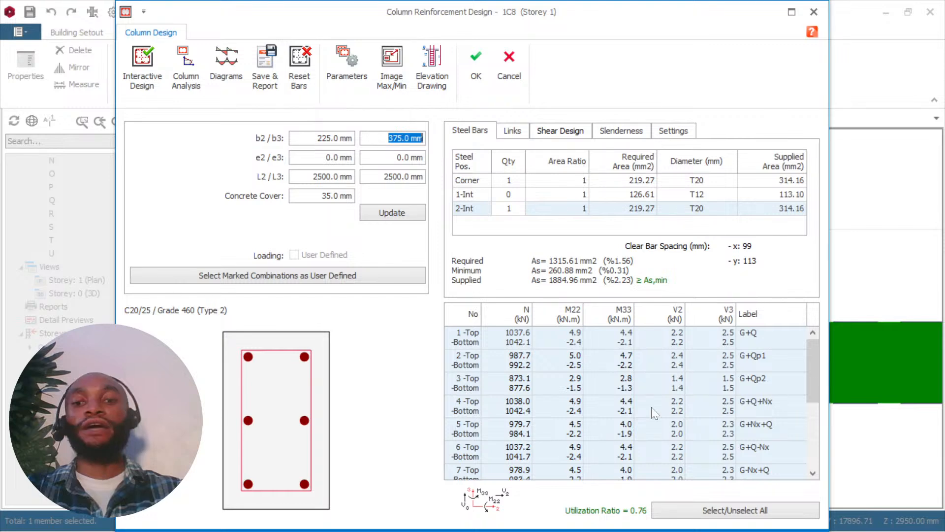
click(477, 64)
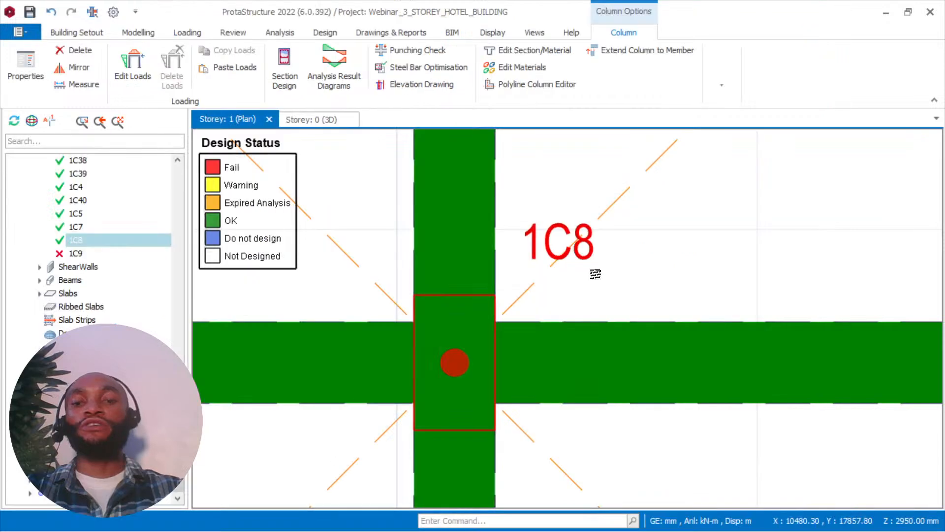
scroll(595, 274, down, 3)
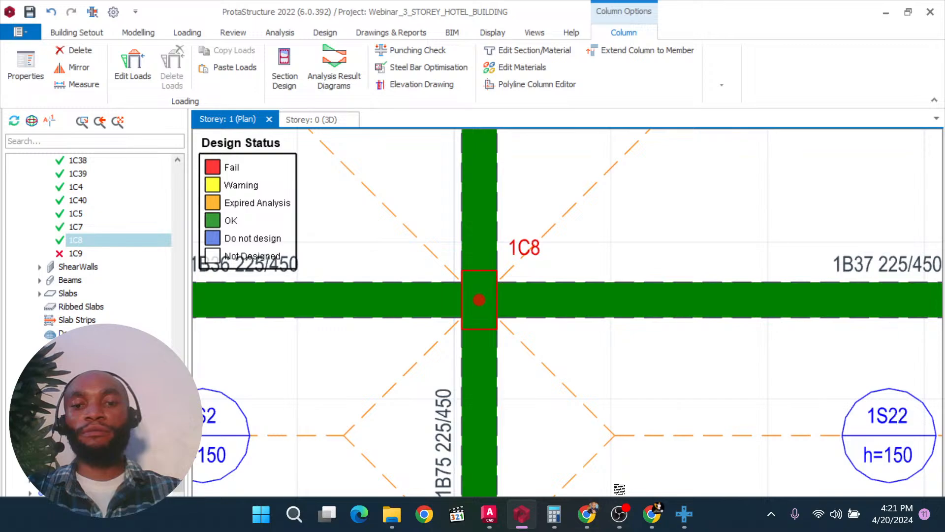
Switch to Chrome and reload the YouTube live stream page to check the broadcast.
click(599, 520)
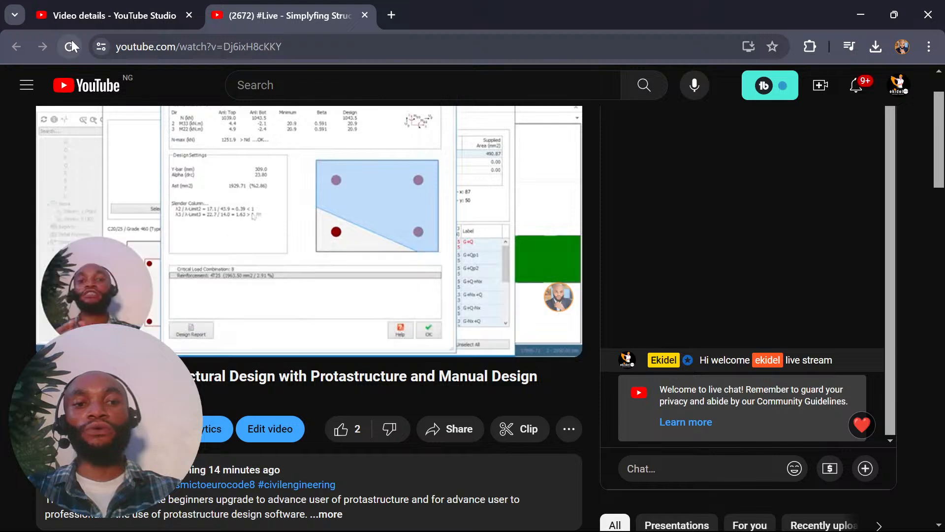
click(72, 43)
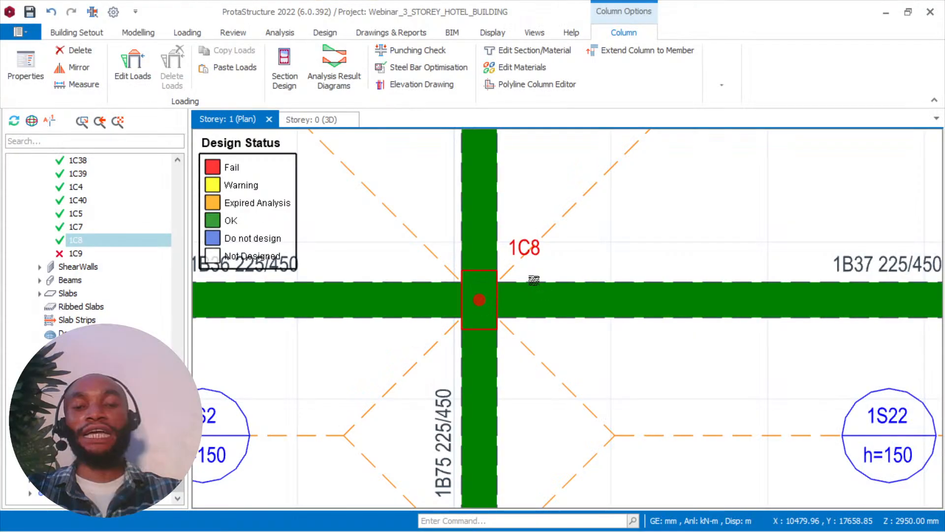
Locate the failed column 1C17 in the Storey: 1 plan and open its Section Design.
scroll(534, 281, down, 2)
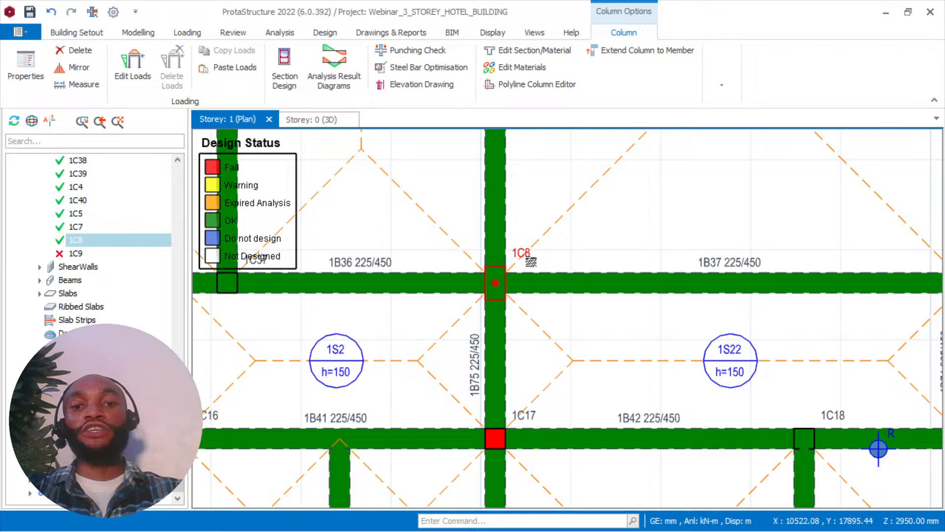
scroll(520, 279, up, 2)
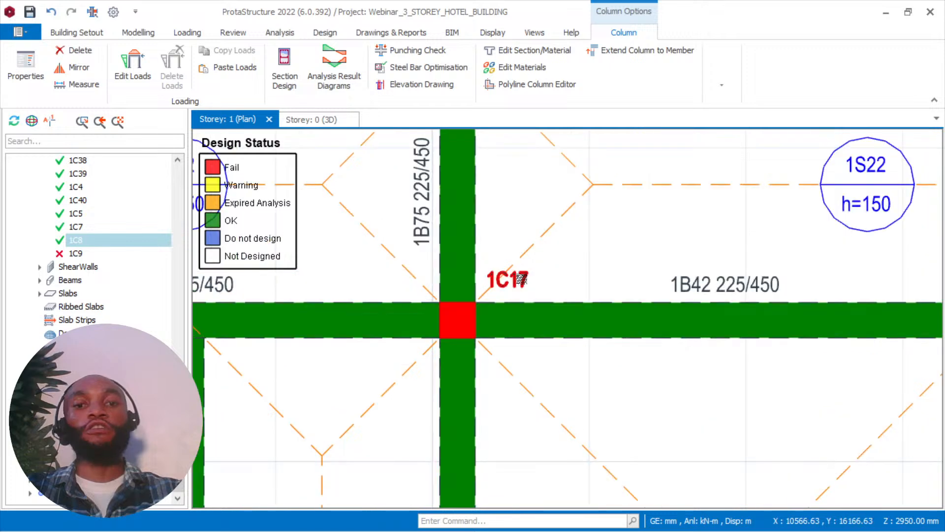
right_click(514, 278)
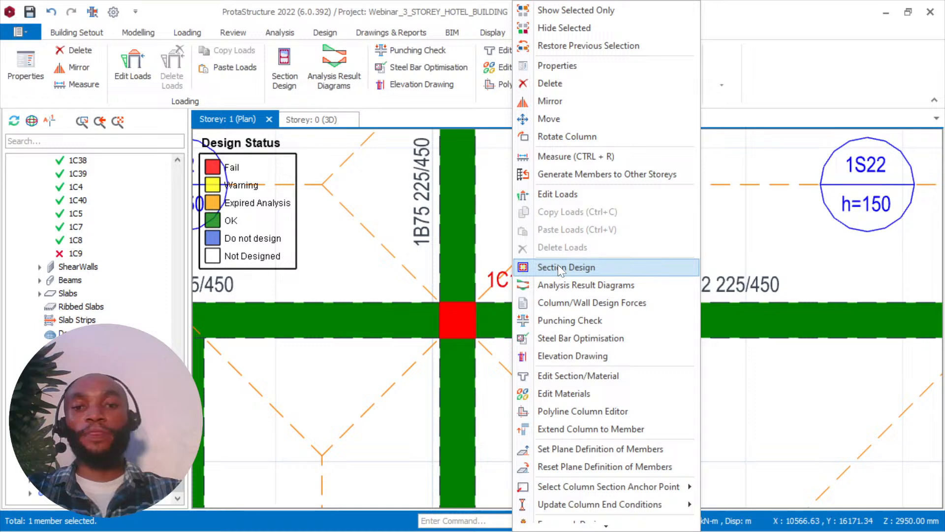
click(557, 266)
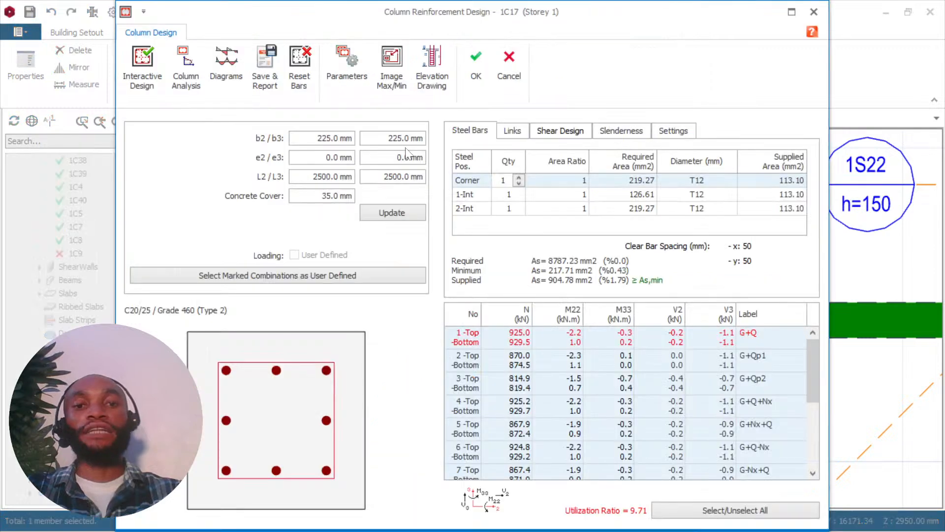
Try column 1C17's b3 at 350 mm and then 375 mm, running Interactive Design and accepting the reinforcement each time.
drag(388, 139, 441, 141)
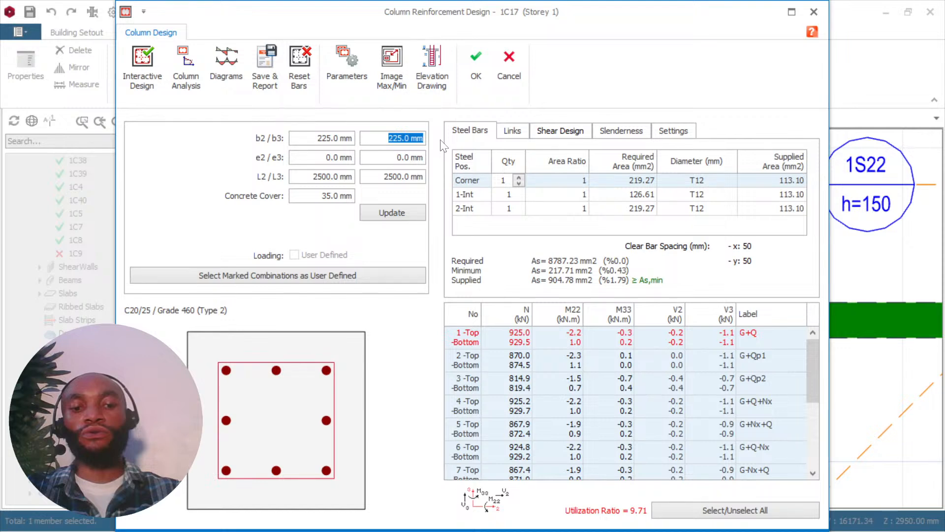
text(350)
click(393, 212)
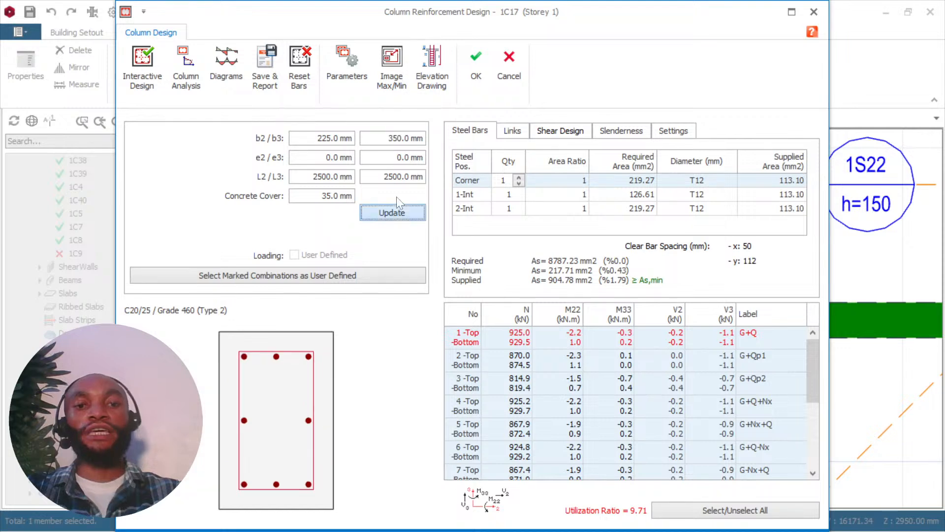
click(143, 67)
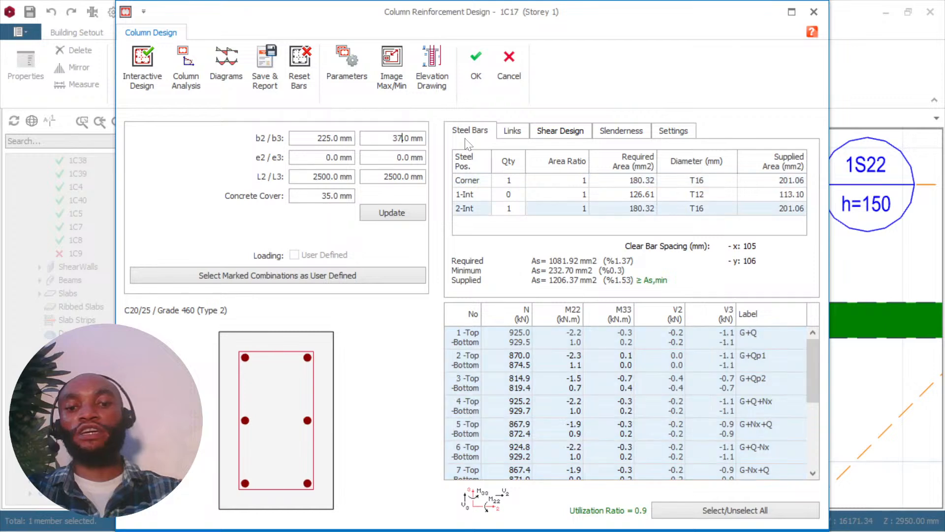
click(143, 60)
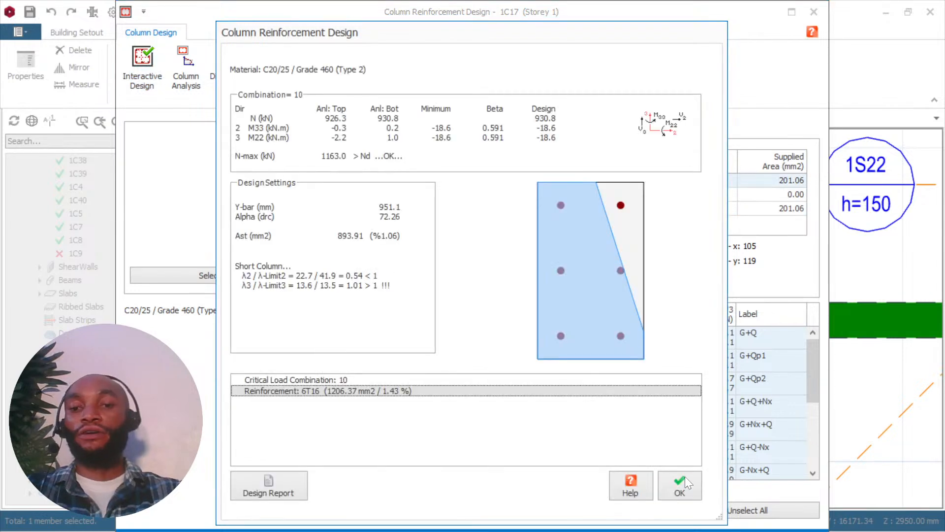
click(680, 484)
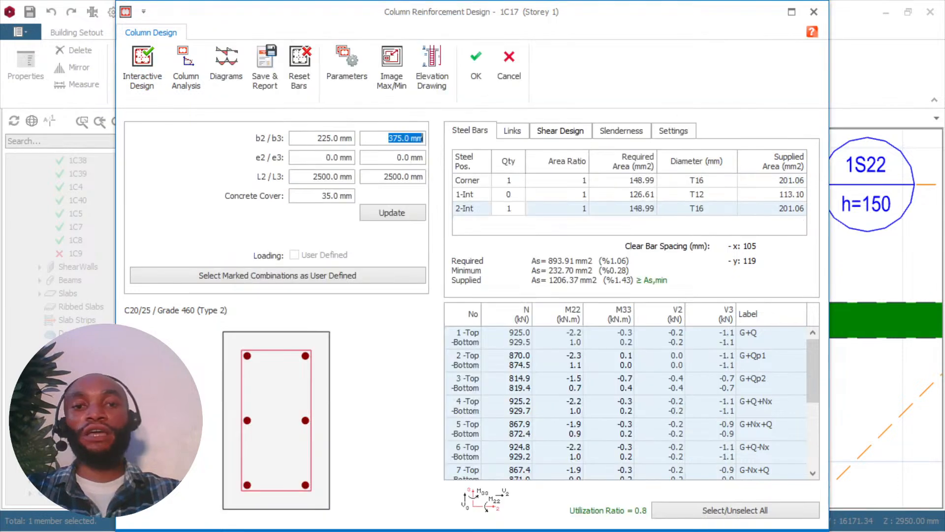
Set column 1C17's b3 to 450 mm, rerun Interactive Design, and save the accepted reinforcement design back to the plan.
text(450)
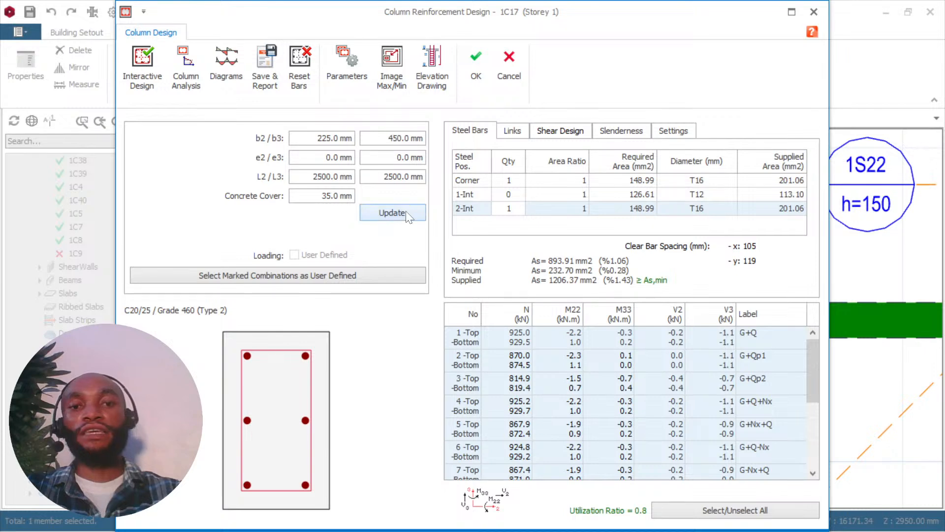
click(394, 212)
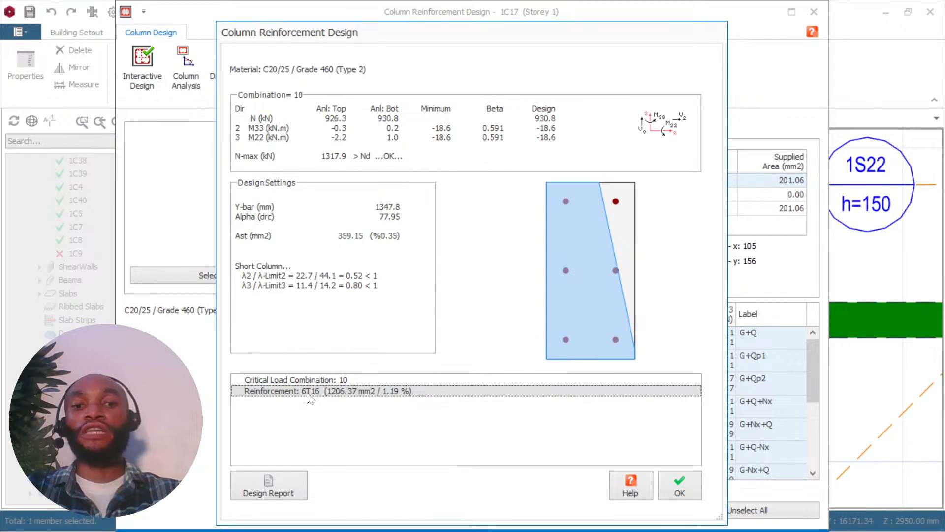
click(680, 493)
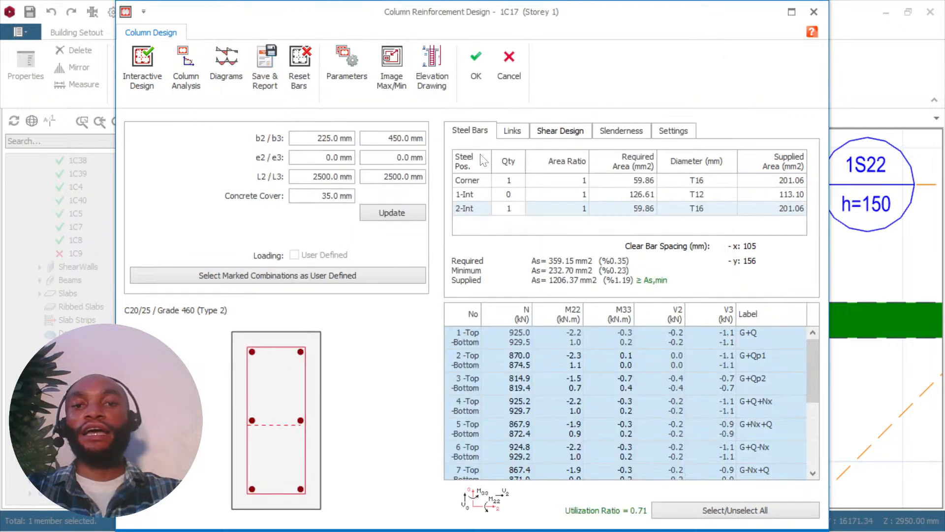
click(472, 72)
scroll(472, 304, up, 3)
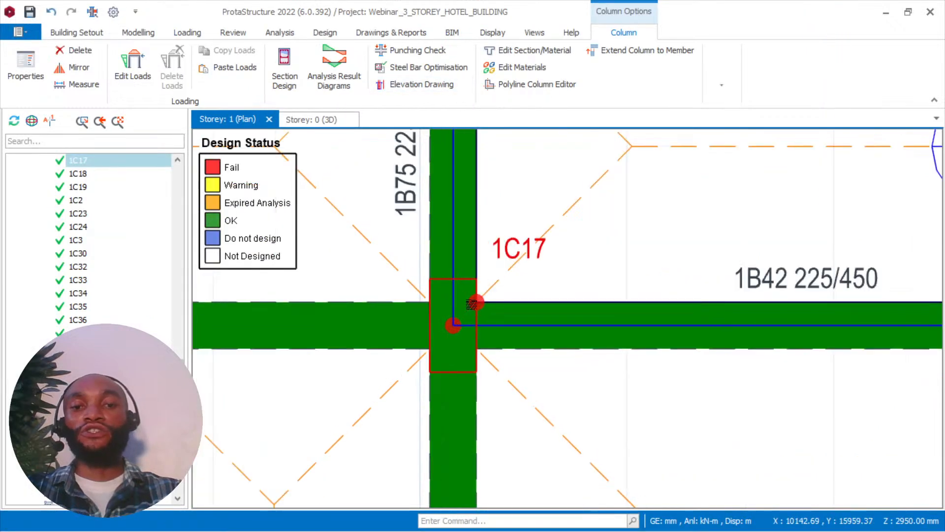
Locate the remaining failed column 1C9 in the Storey: 1 plan and open its Section Design.
scroll(472, 303, down, 1)
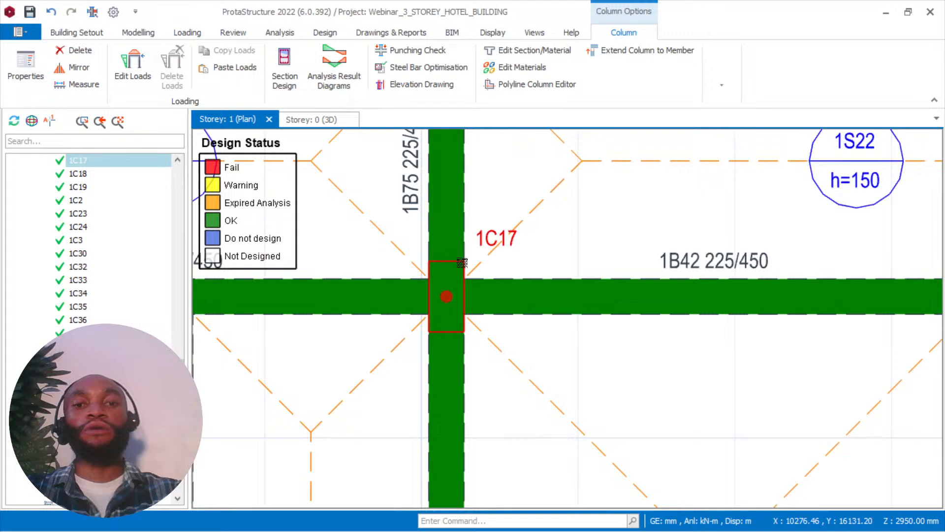
scroll(462, 263, down, 3)
scroll(559, 271, up, 2)
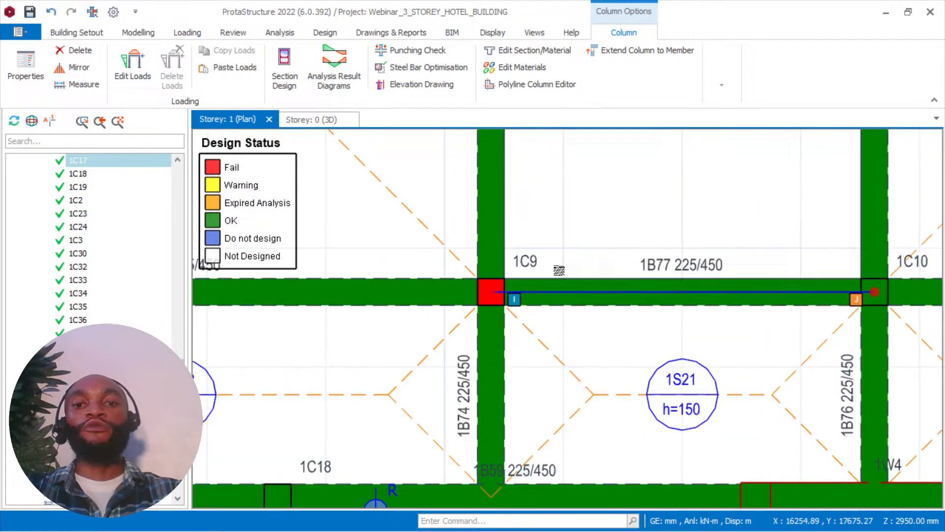
scroll(559, 270, down, 2)
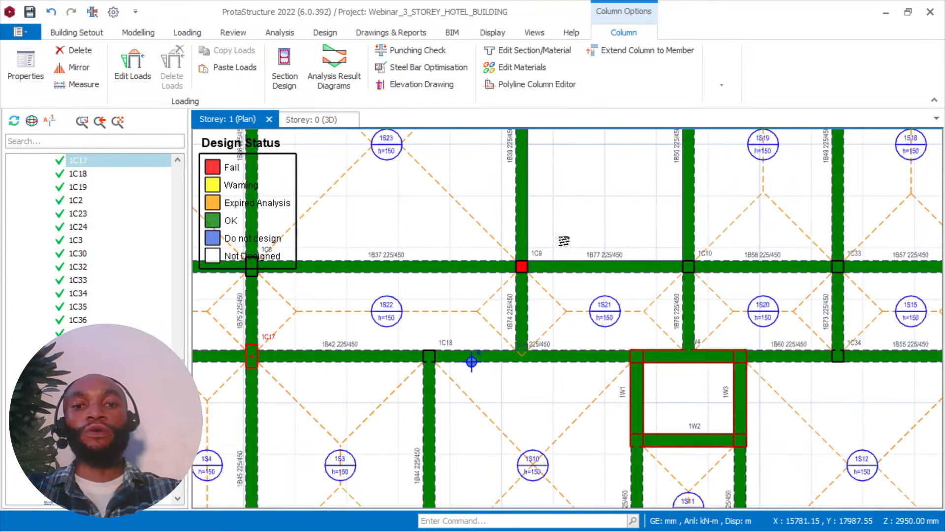
scroll(564, 240, down, 2)
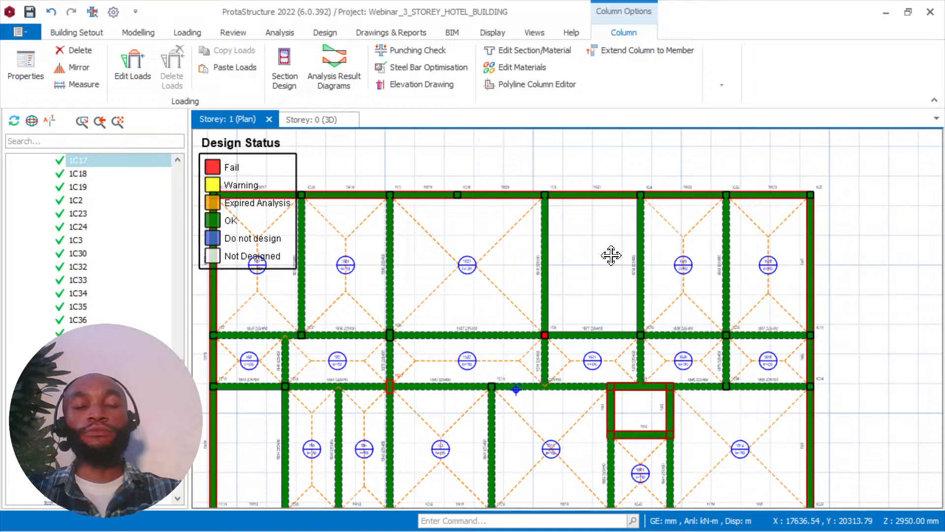
middle_drag(611, 256, 618, 228)
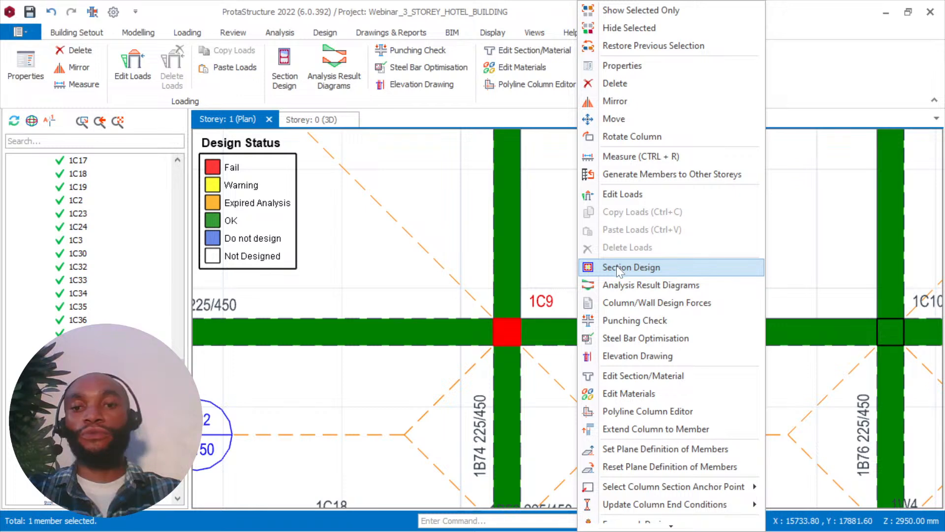
click(617, 269)
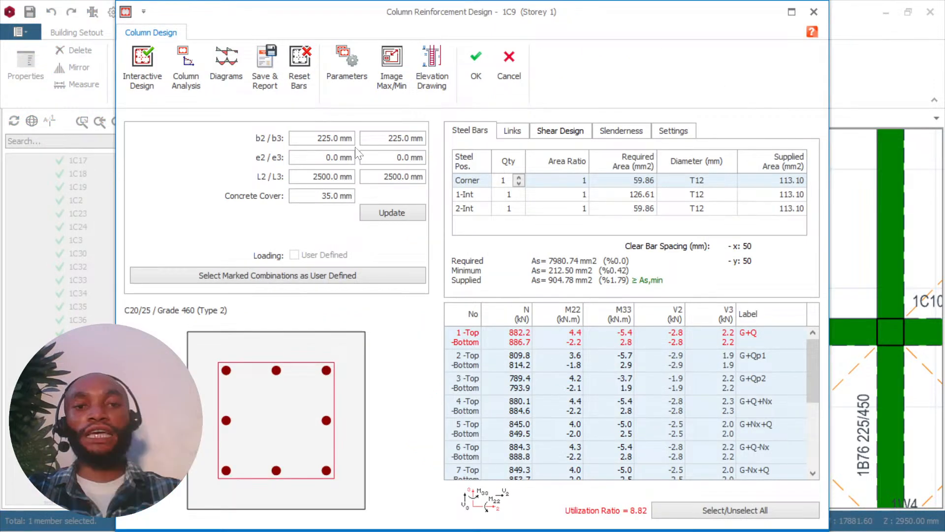
Try column 1C9's b2 at 350 mm and then 450 mm, updating the section and running Interactive Design each time.
click(348, 140)
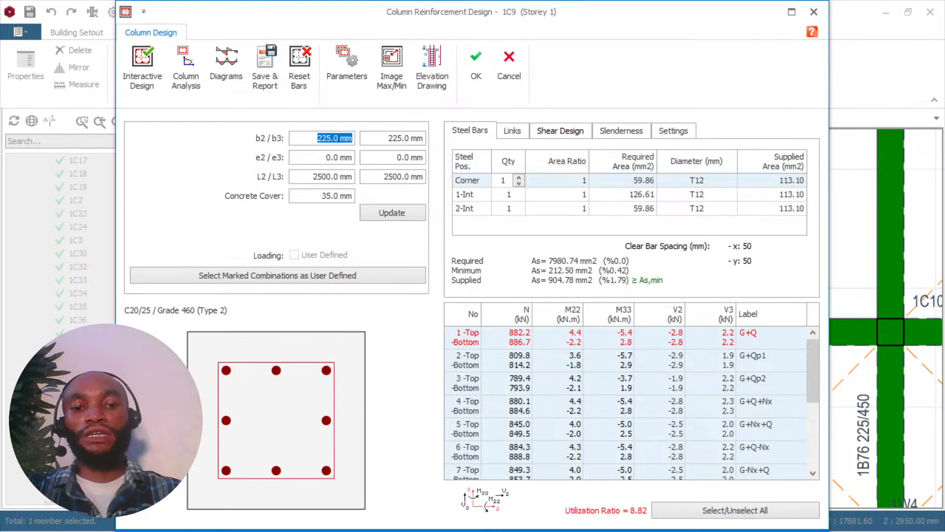
text(350)
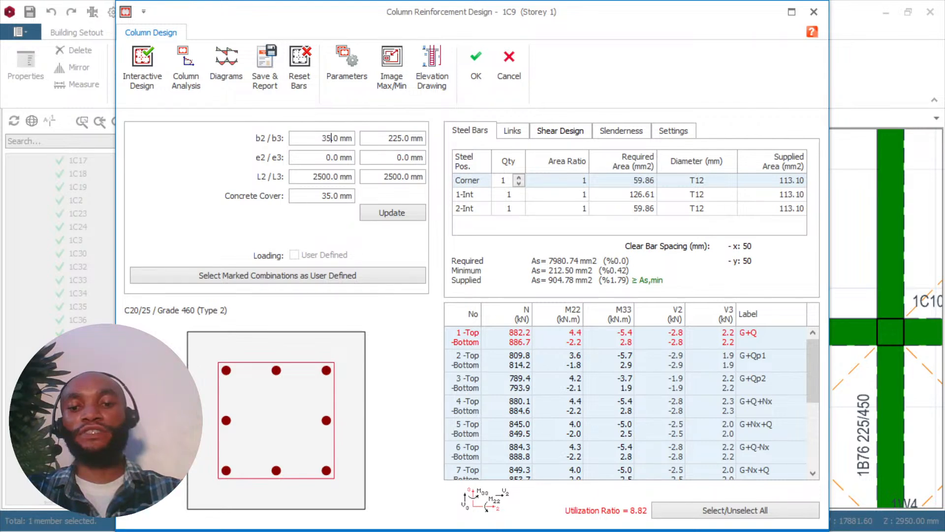
click(393, 213)
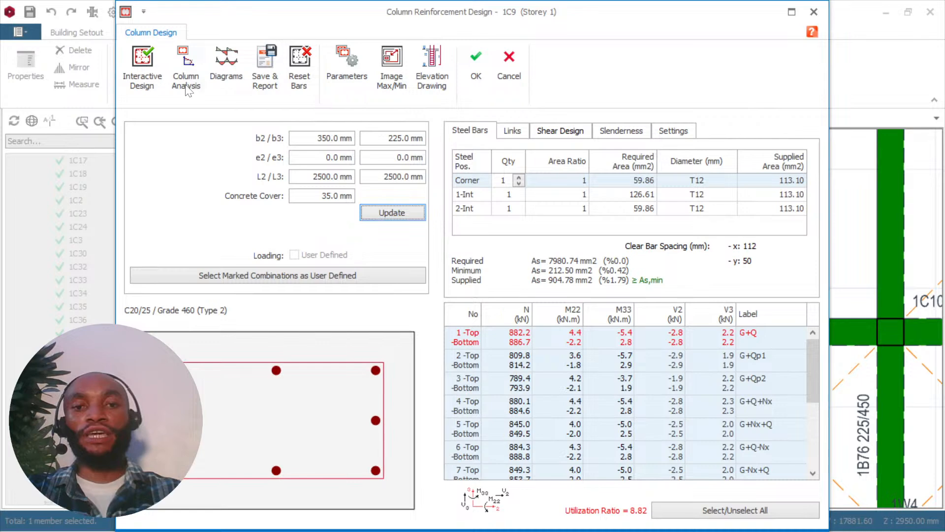
click(186, 83)
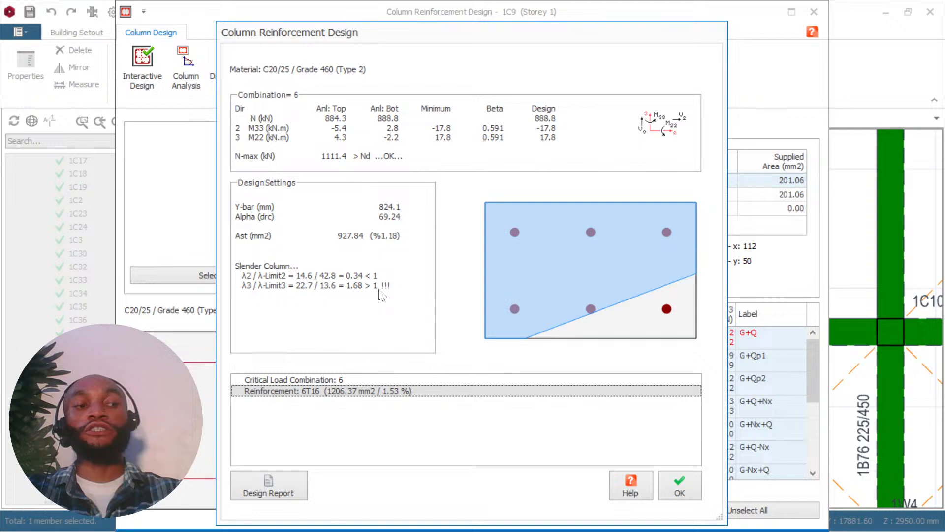
click(679, 491)
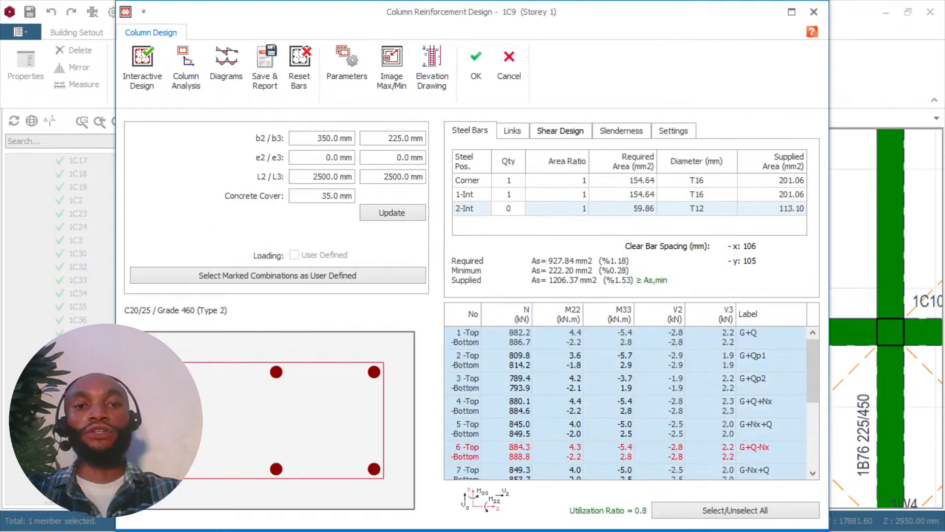
text(45)
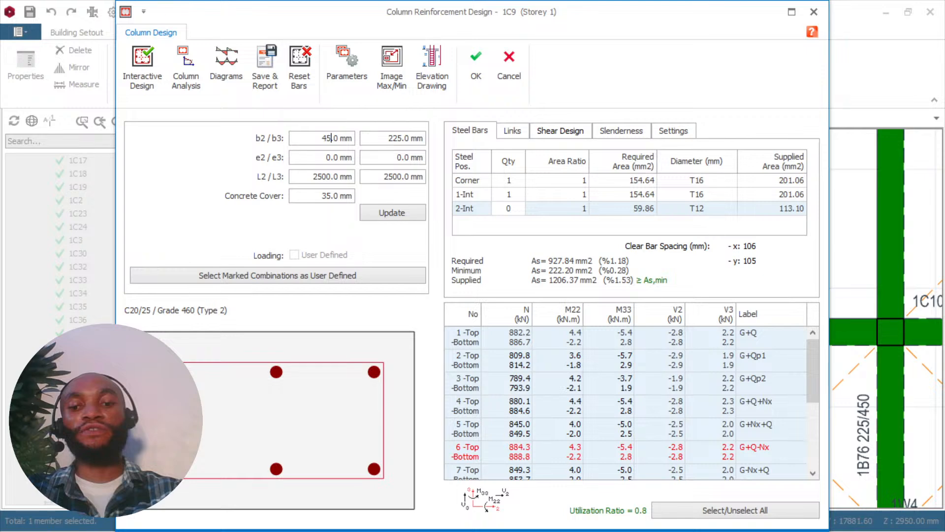
key(Return)
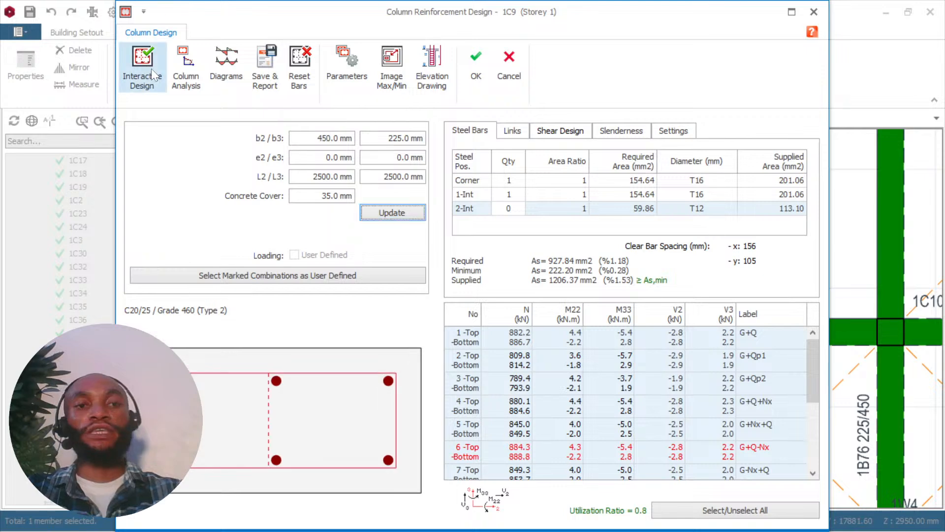
click(150, 67)
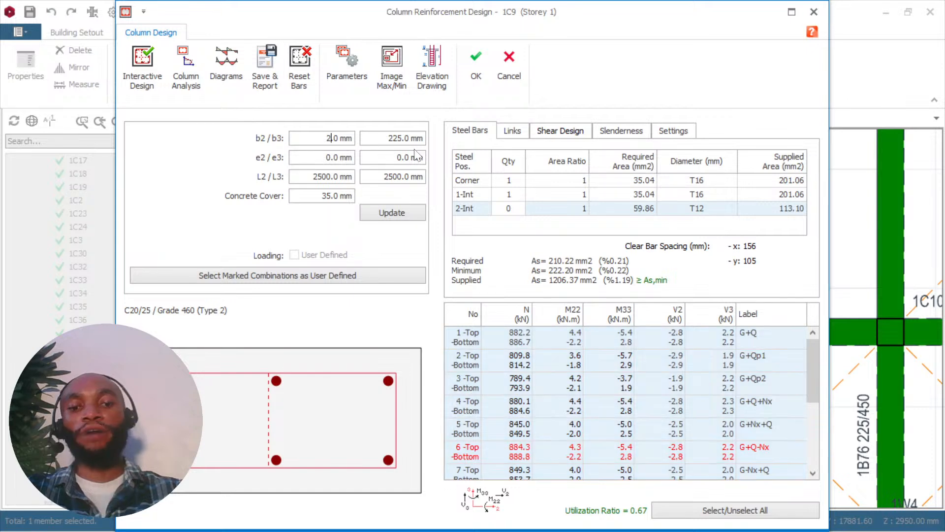
Set column 1C9's b2 to 225 mm, try b3 at 375 mm and raise it to 450 mm, rerunning Interactive Design and saving the accepted design.
text(25)
key(Tab)
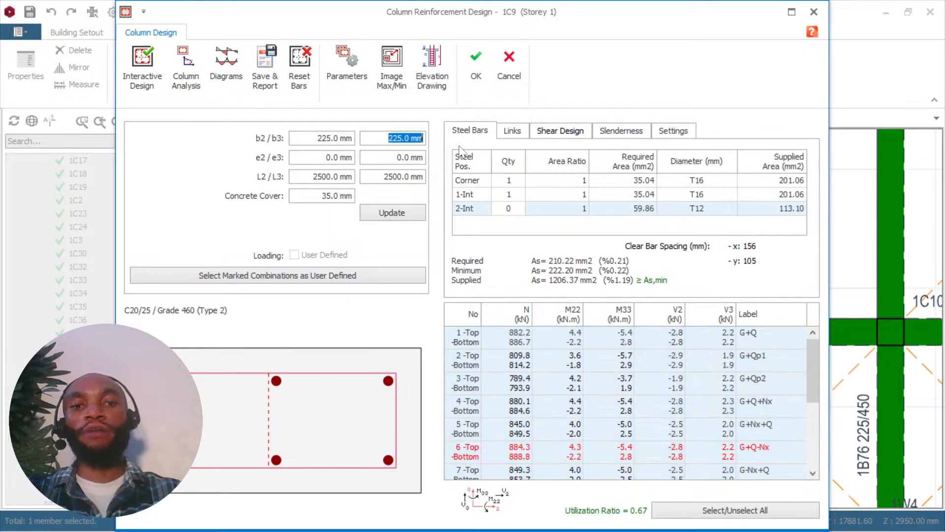
text(375)
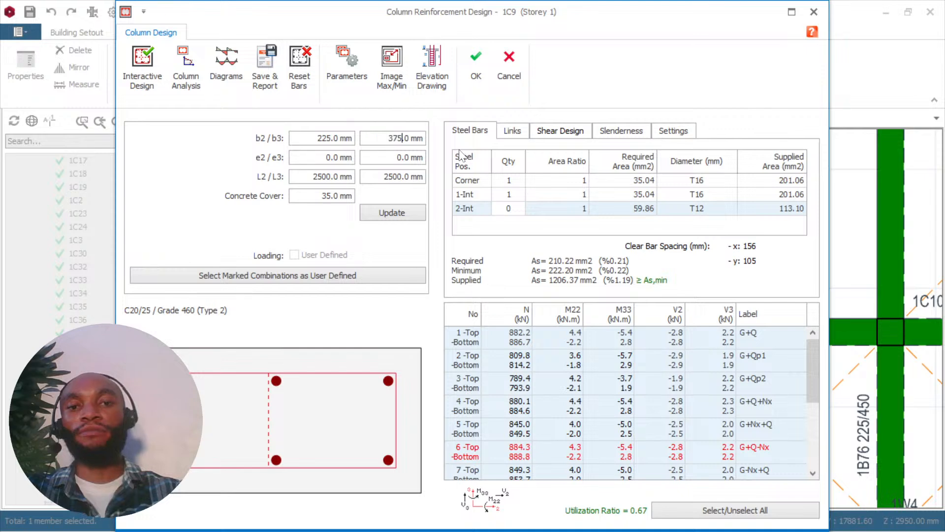
click(392, 213)
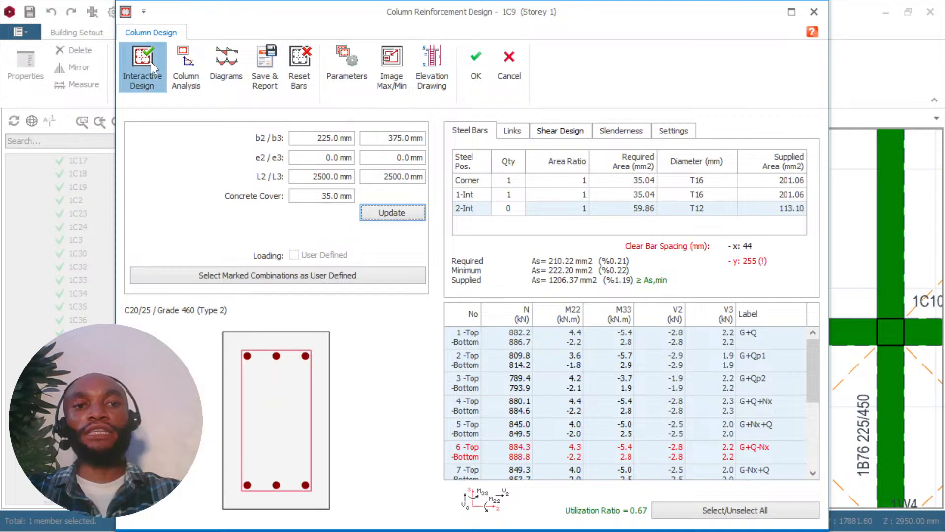
click(150, 61)
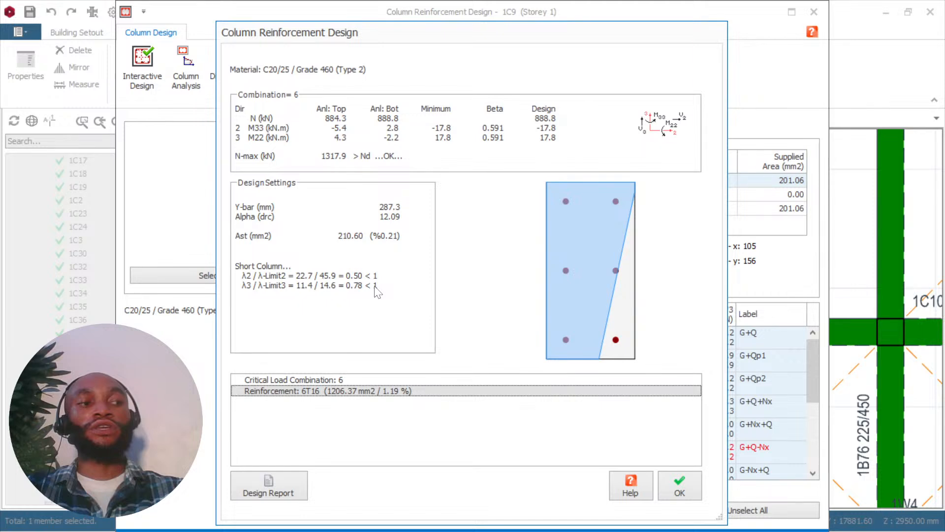
click(678, 484)
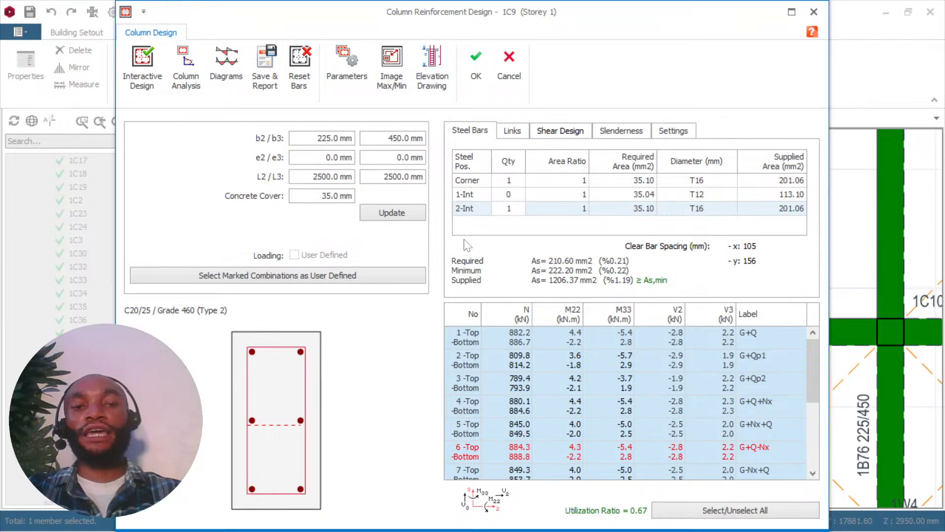
click(474, 69)
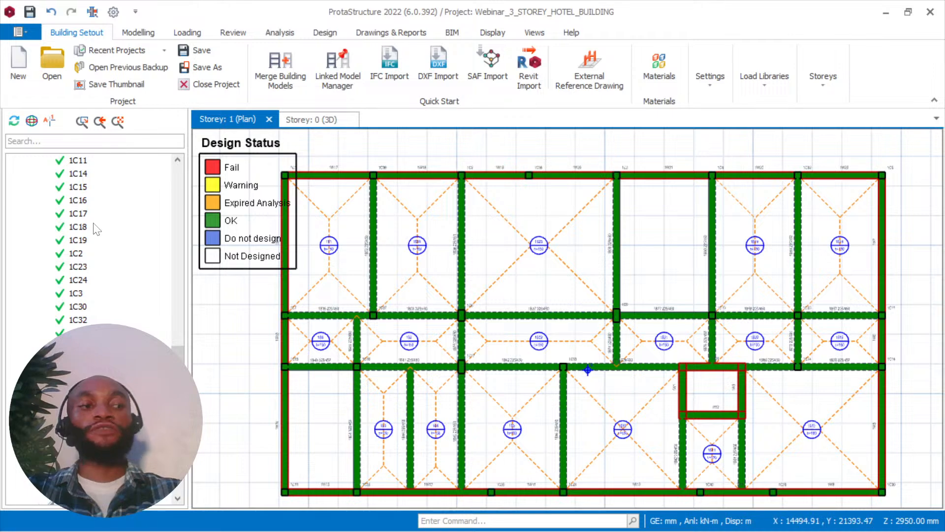
Review the column design statuses in the Storey: 1 plan and structure tree, and switch to the Storey: 2 plan.
middle_drag(510, 255, 532, 293)
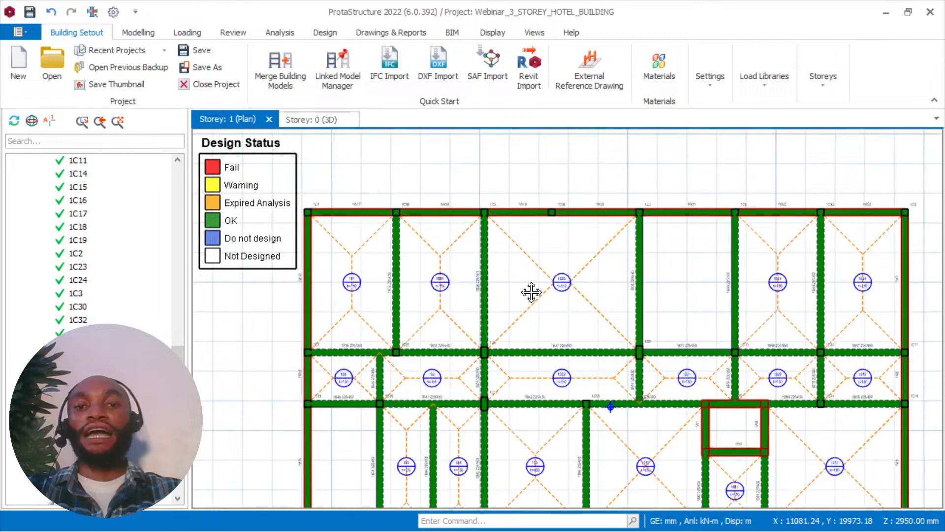
scroll(322, 169, up, 2)
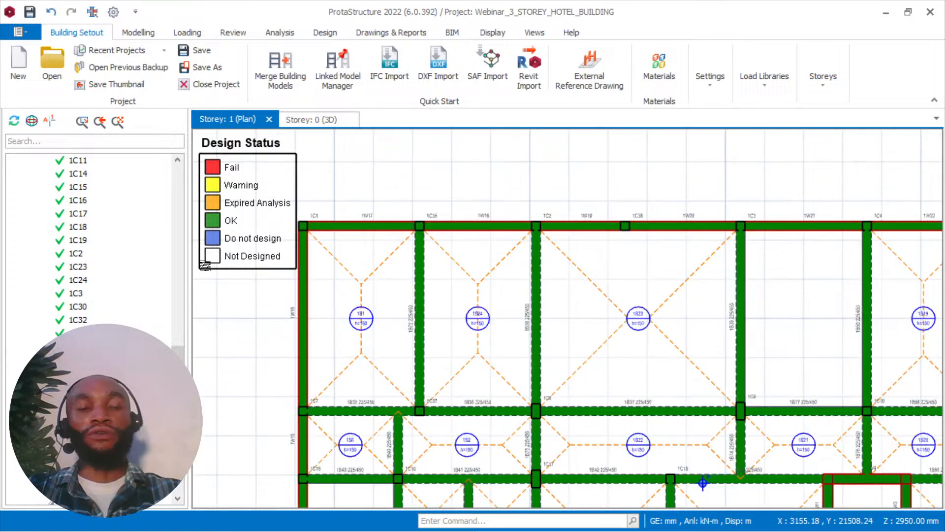
scroll(98, 246, down, 6)
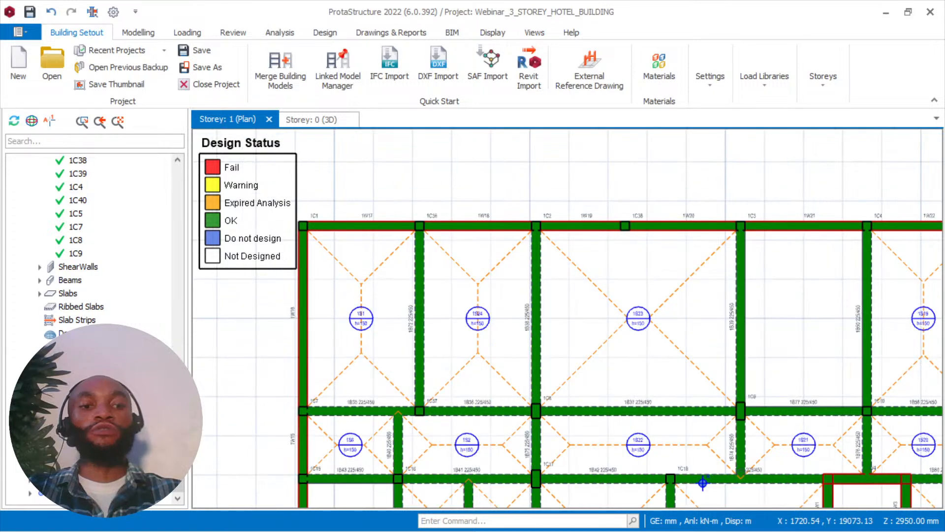
click(99, 394)
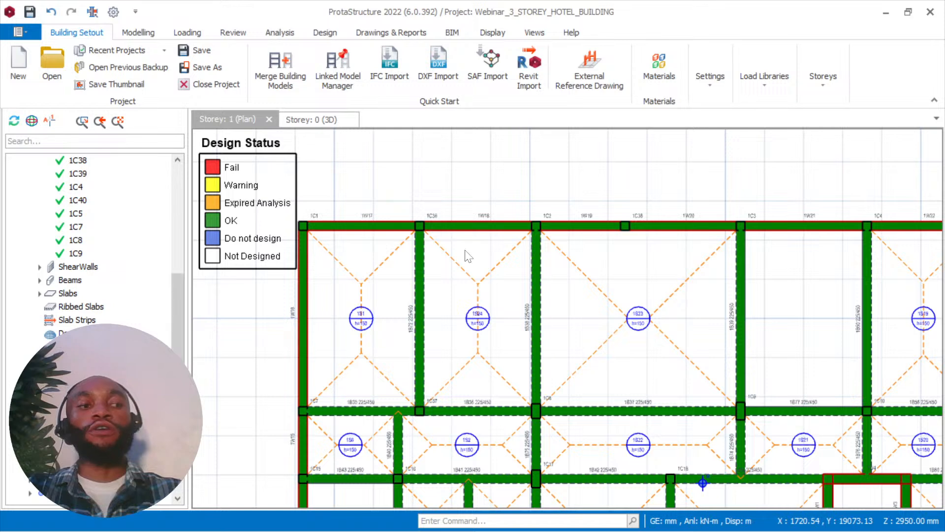
key(Page_Up)
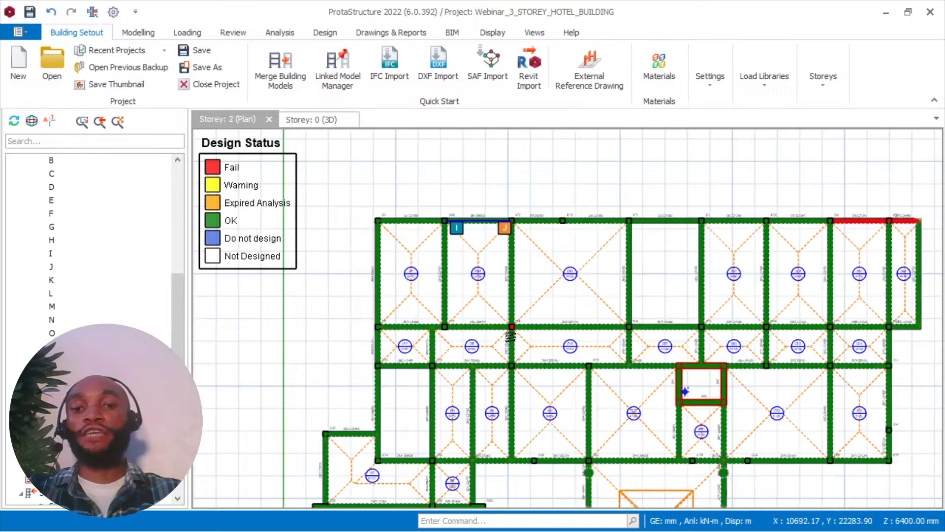
Locate the failed column 2C8 in the Storey: 2 plan and open its Section Design.
scroll(510, 337, up, 5)
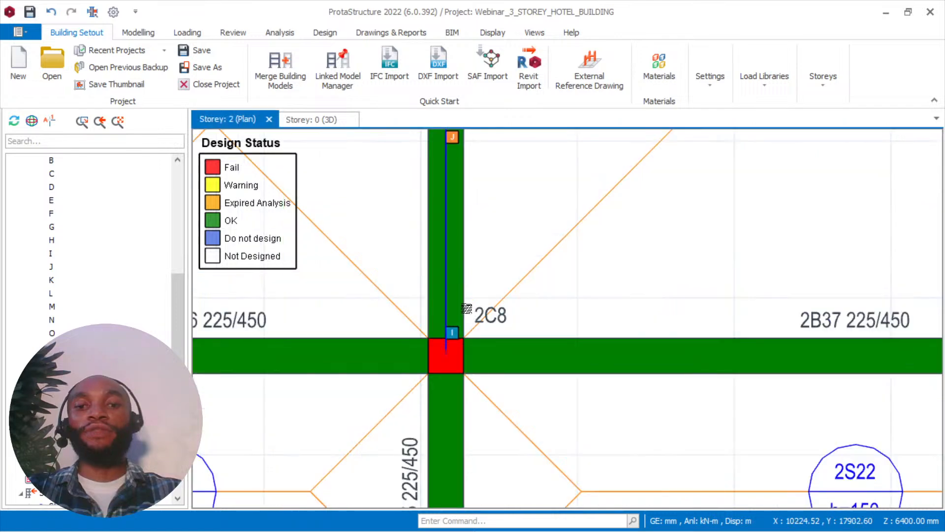
scroll(467, 308, up, 2)
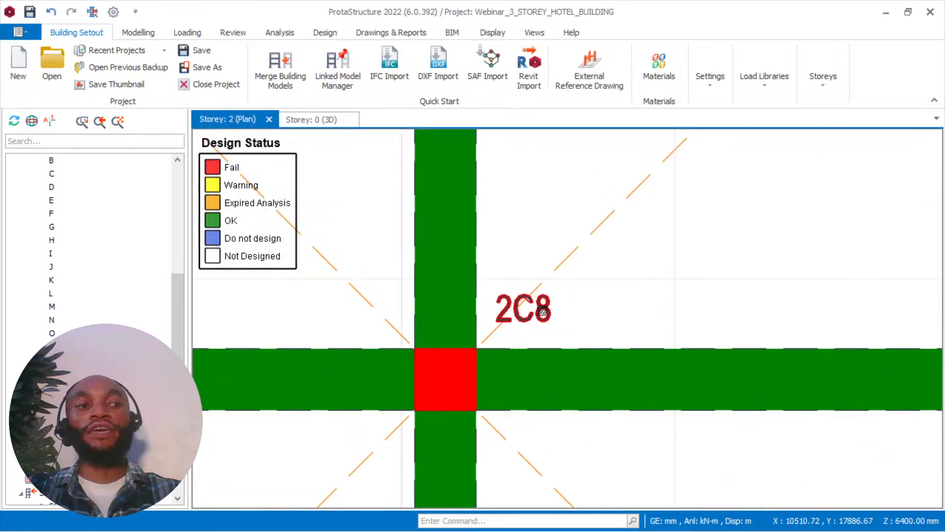
click(542, 311)
right_click(508, 182)
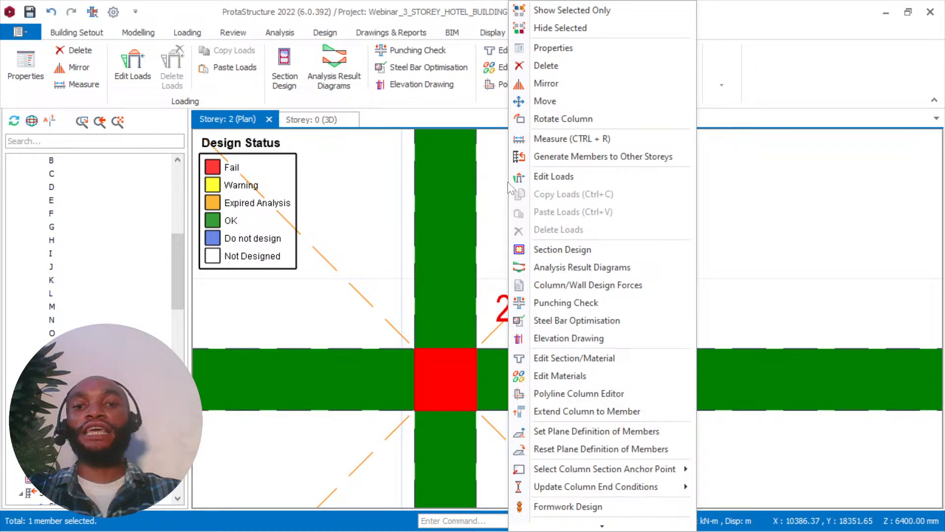
click(557, 249)
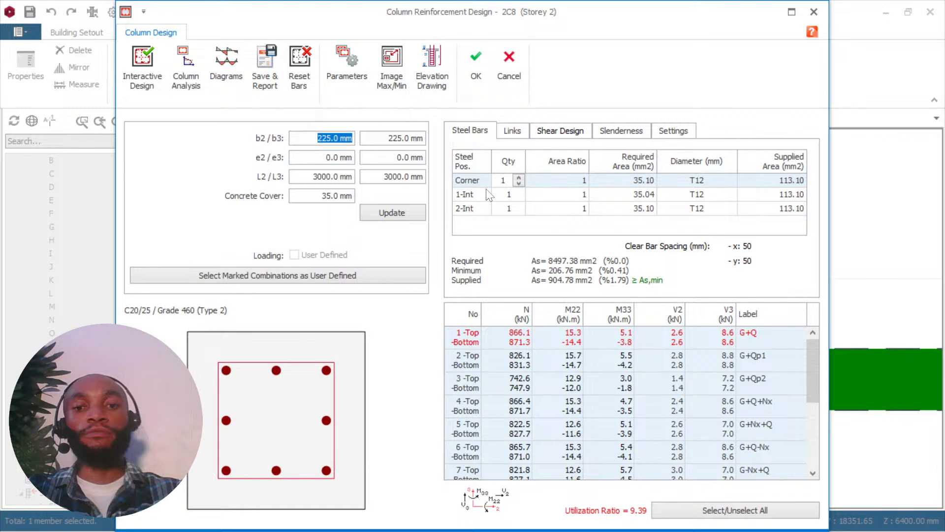
Run Interactive Design on column 2C8's existing section and try its b2 at 300 mm and then 350 mm.
click(147, 61)
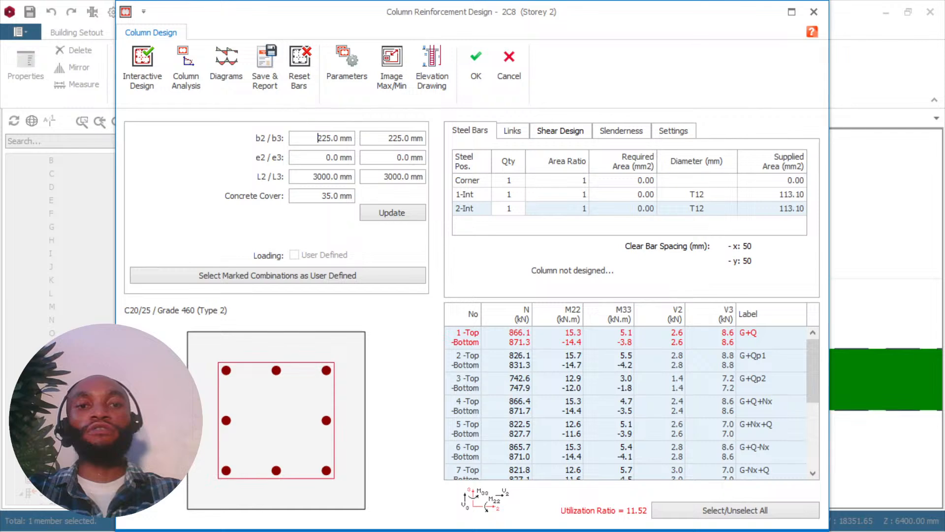
key(Delete)
key(Delete)
key(Delete)
text(300)
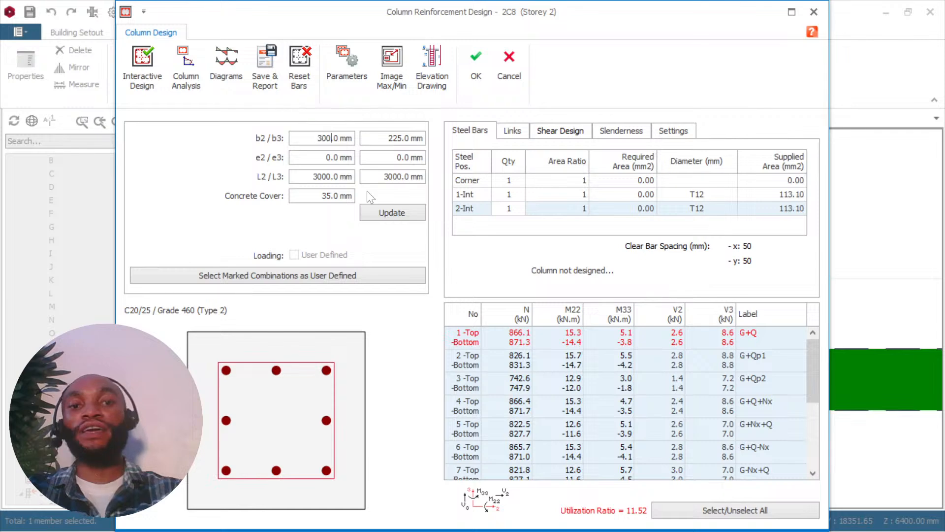
click(143, 63)
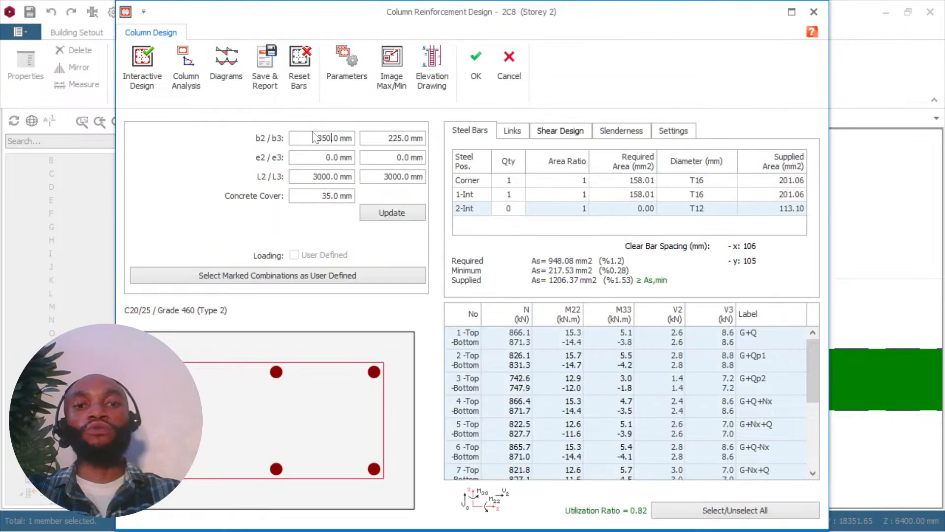
Set column 2C8's b2 to 225 mm and b3 to 375 mm, run Interactive Design and accept the 6T16 reinforcement.
key(BackSpace)
key(BackSpace)
key(BackSpace)
text(2)
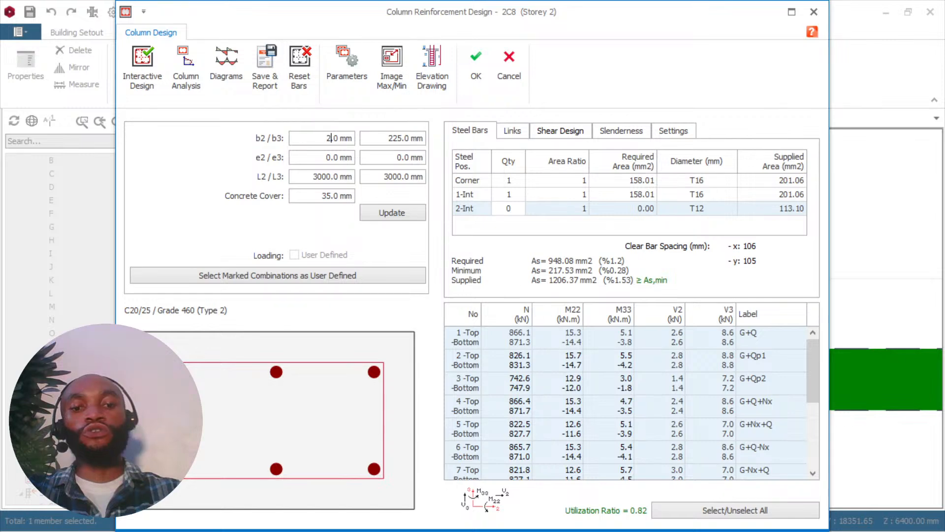
text(25)
key(Tab)
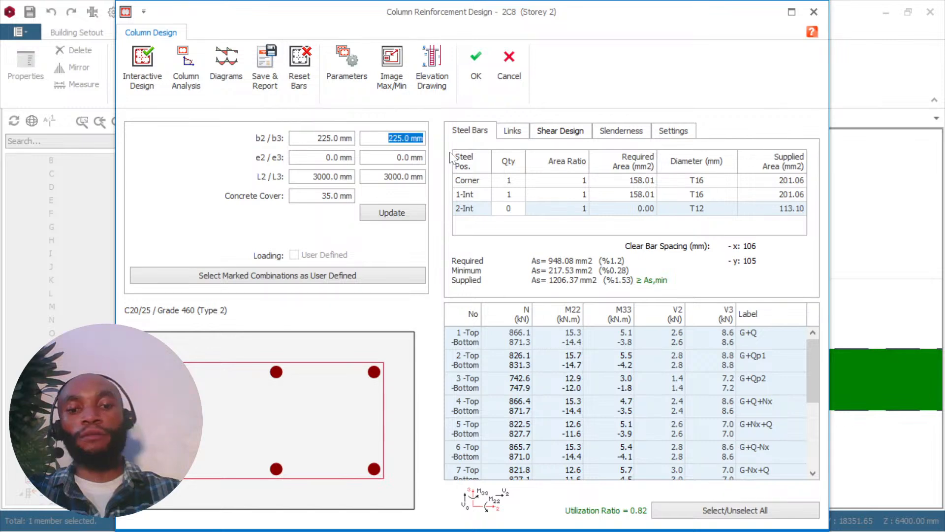
text(375)
key(Tab)
key(Return)
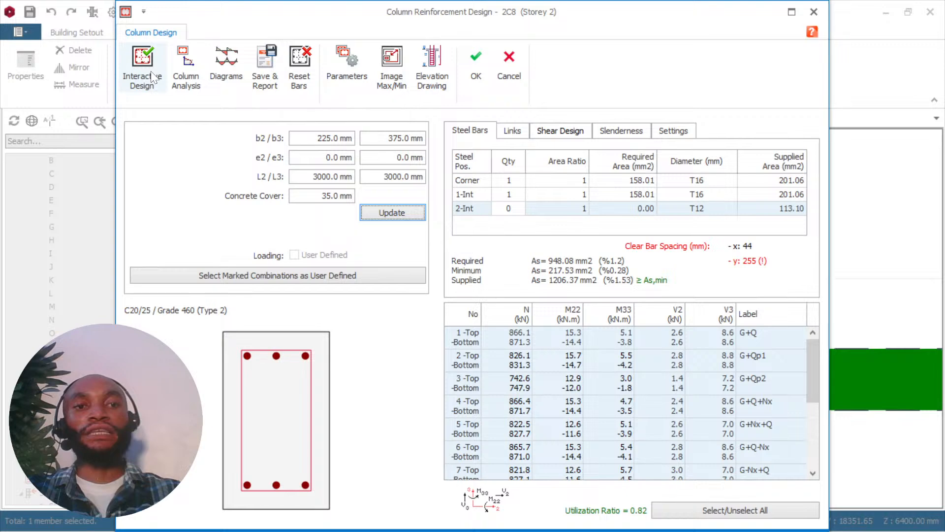
click(153, 77)
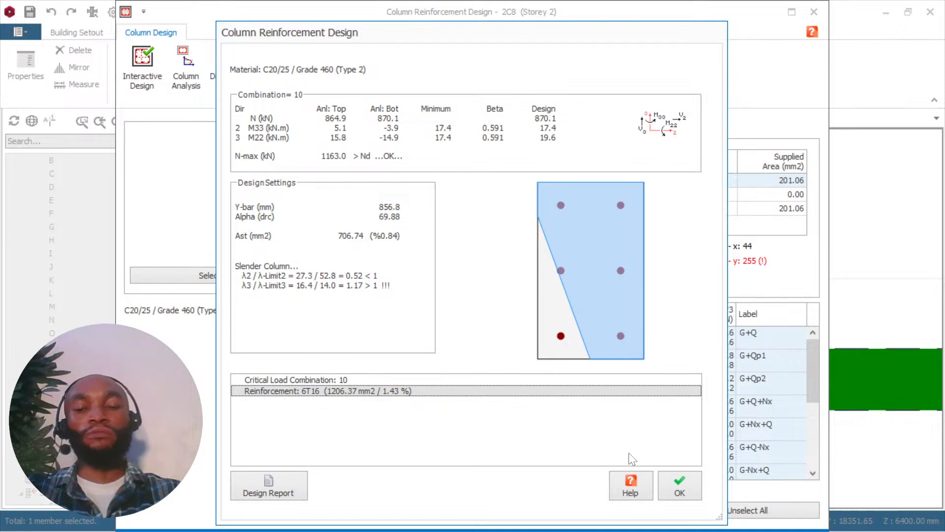
click(680, 485)
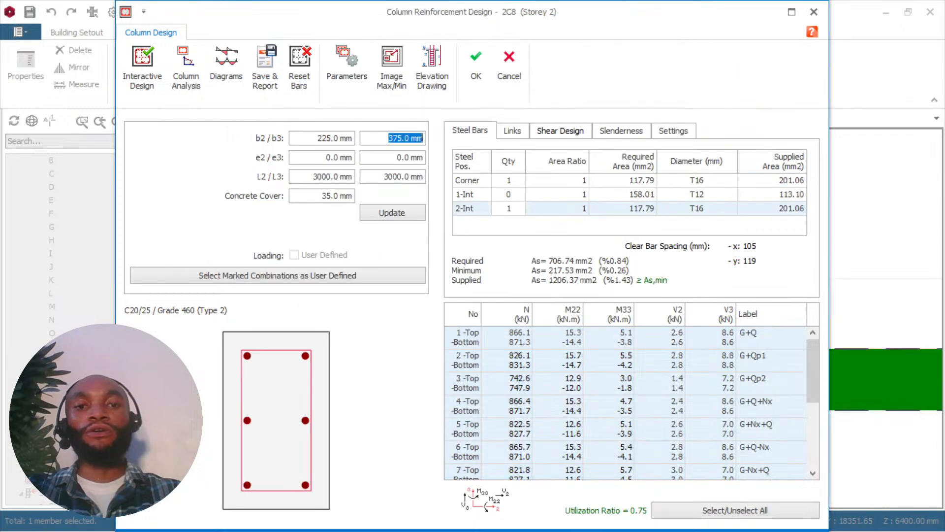
Increase column 2C8's b3 to 450 mm, rerun Interactive Design, and save the accepted design back to the Storey: 2 plan.
text(45)
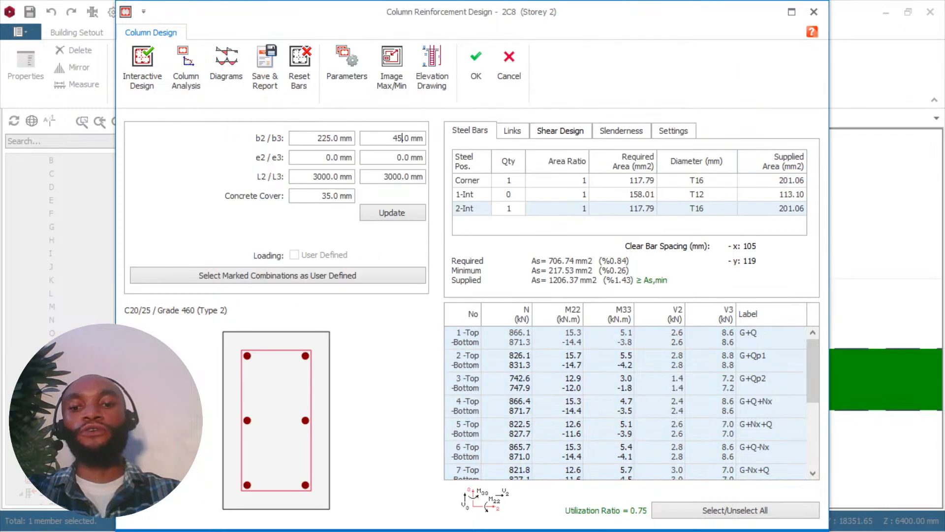
text(0)
key(Tab)
key(Return)
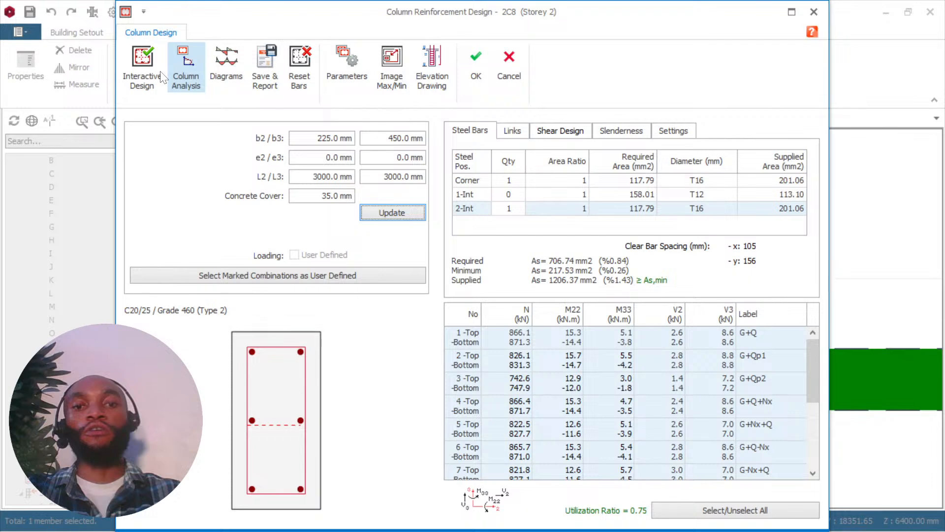
click(172, 74)
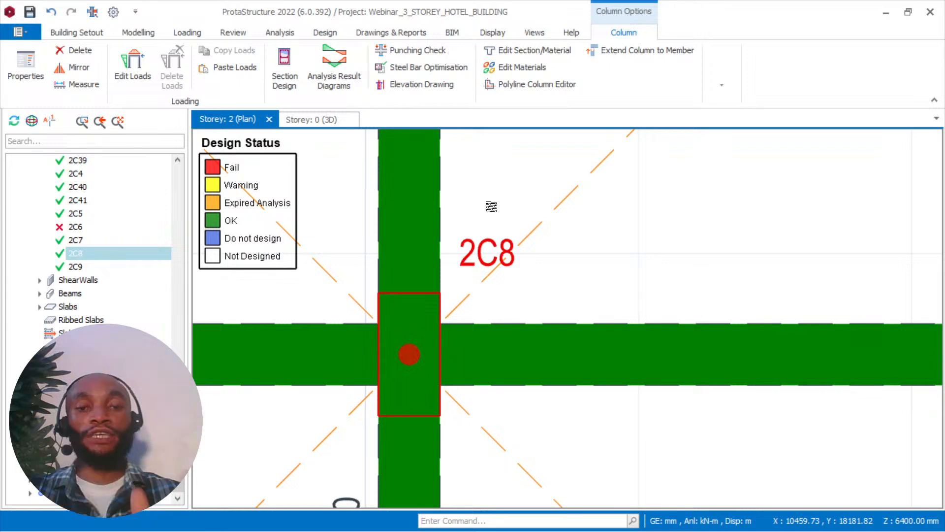
scroll(491, 206, down, 5)
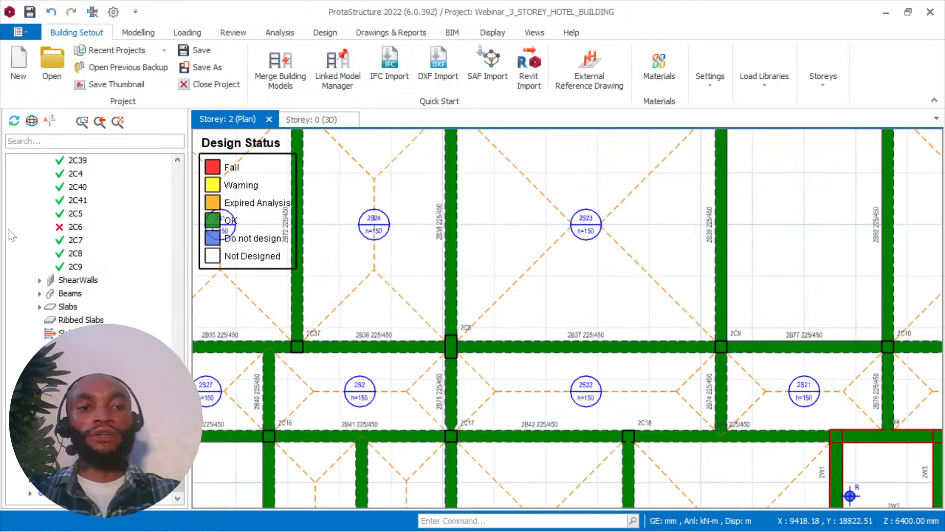
Locate the failed column 2C6 in the Storey: 2 plan and open its Section Design.
scroll(77, 308, up, 2)
click(77, 306)
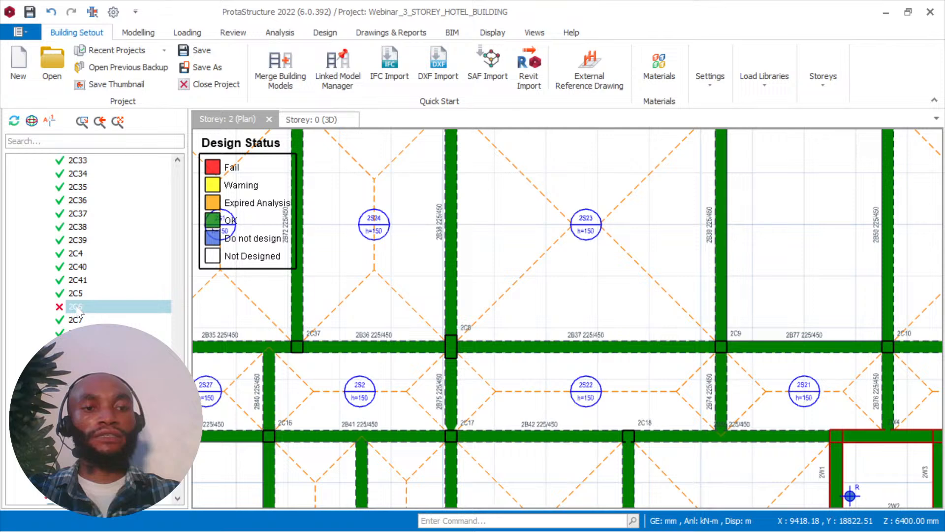
double_click(76, 306)
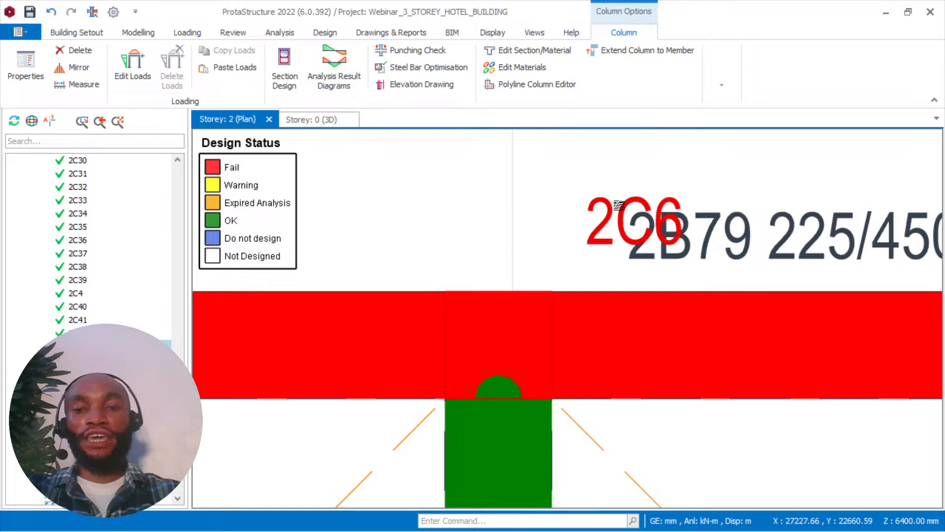
scroll(617, 201, up, 1)
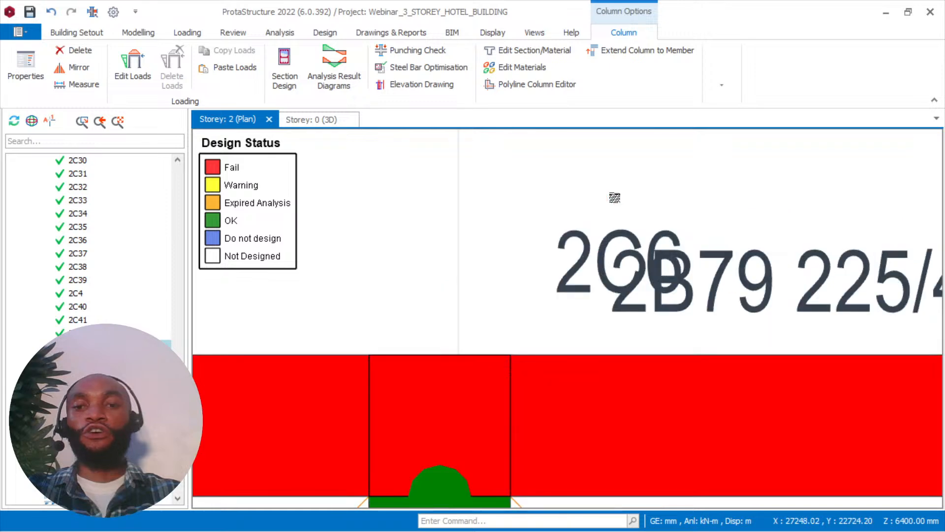
click(587, 183)
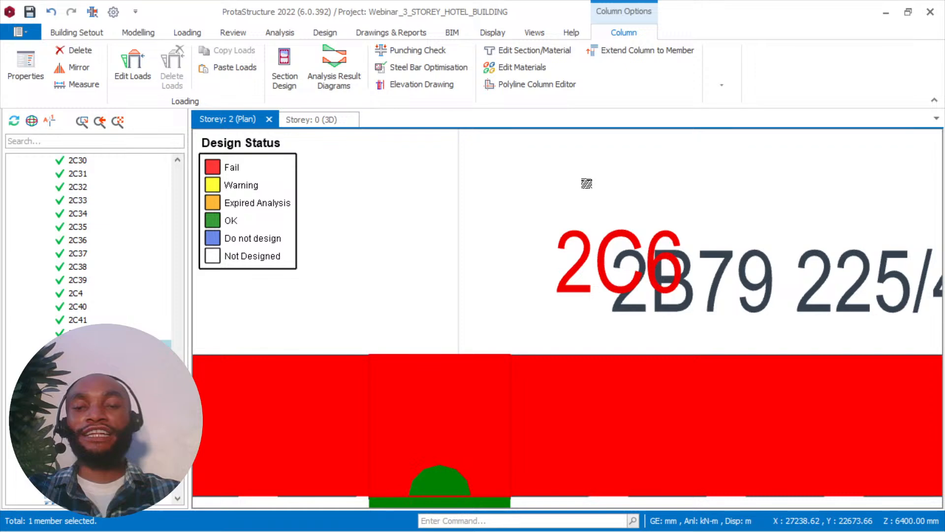
double_click(635, 253)
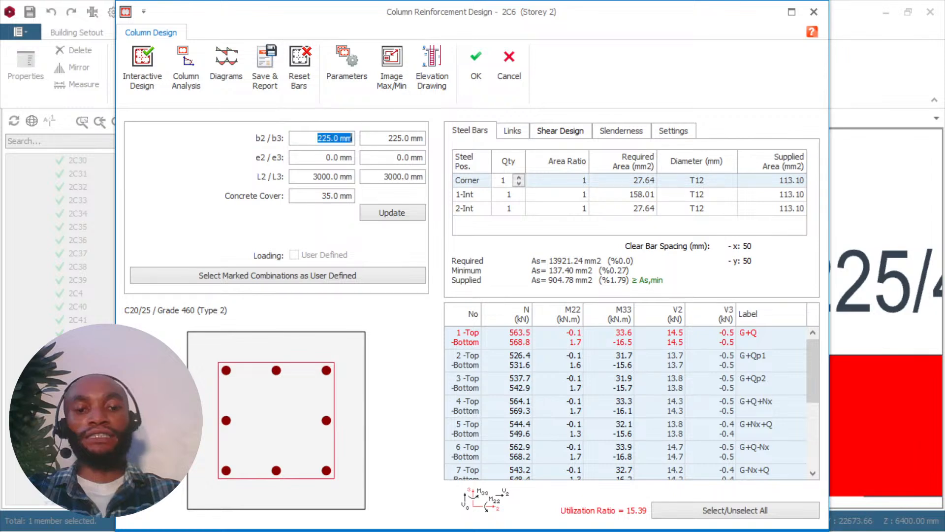
Enter 300 mm for column 2C6's b2, restore it to 225 mm, and run Interactive Design on the original section.
text(300)
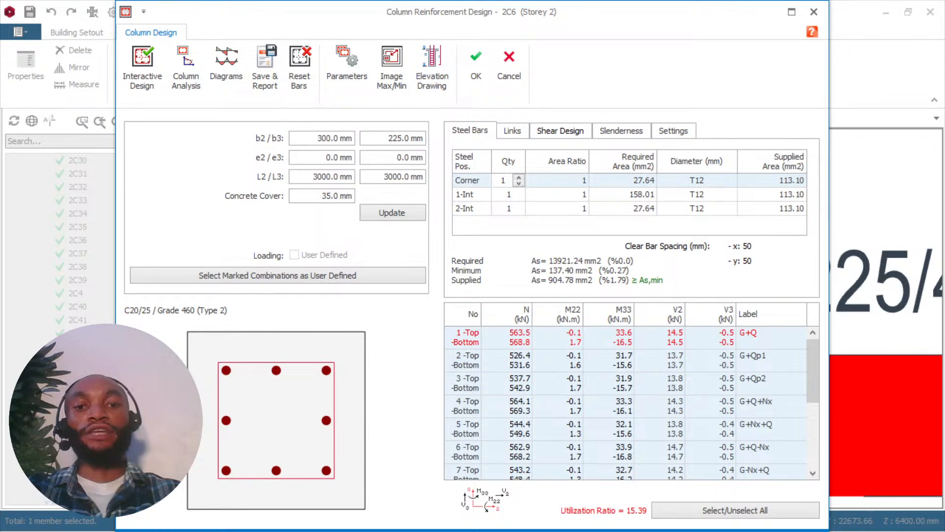
key(BackSpace)
key(BackSpace)
key(BackSpace)
text(22)
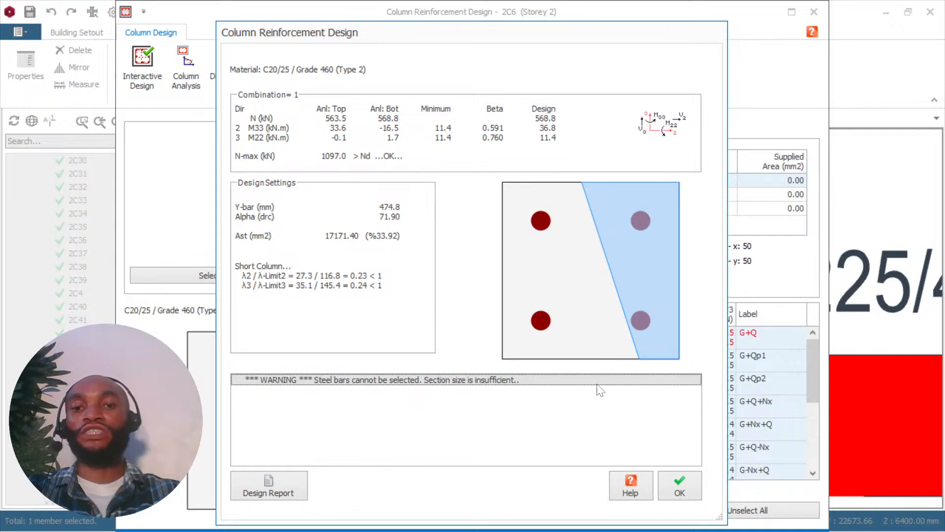
click(681, 489)
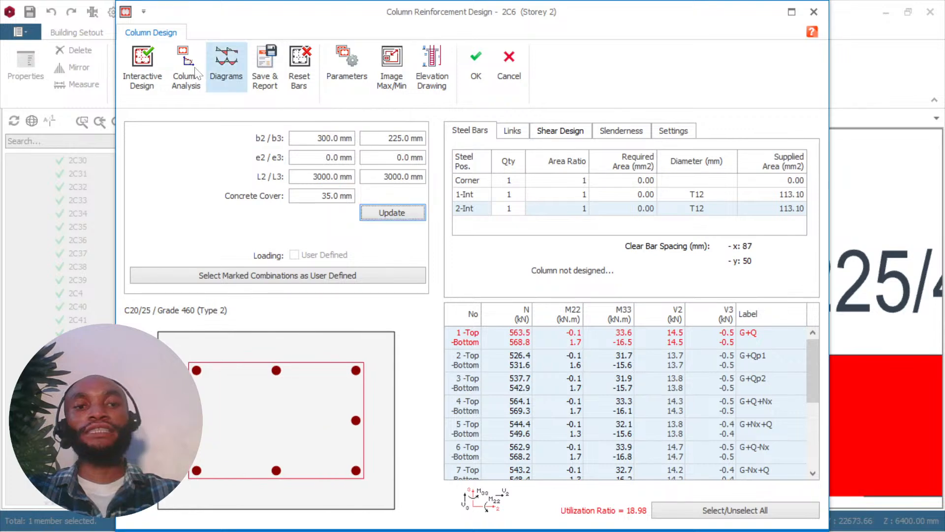
Run Interactive Design on column 2C6 with b2 at 300 mm, increase b2 to 350 mm, rerun it and accept the 6T16 reinforcement.
click(142, 66)
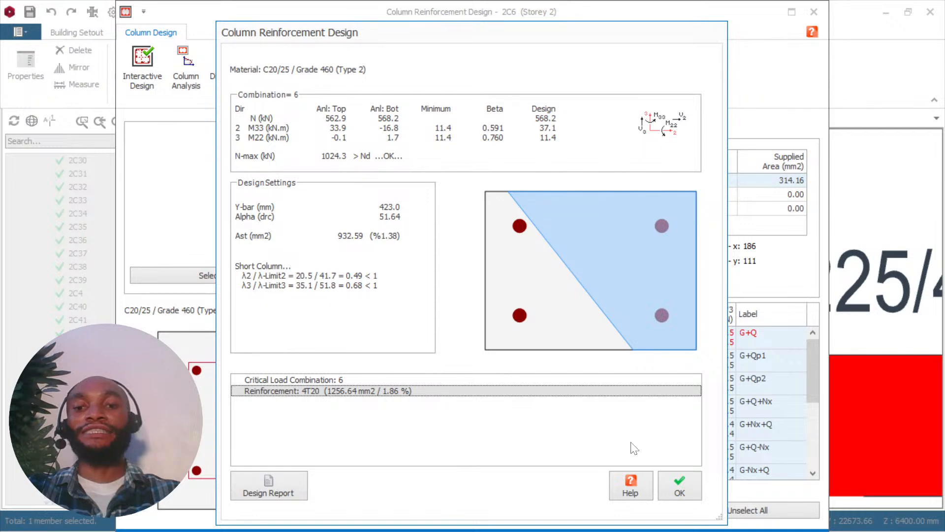
key(Return)
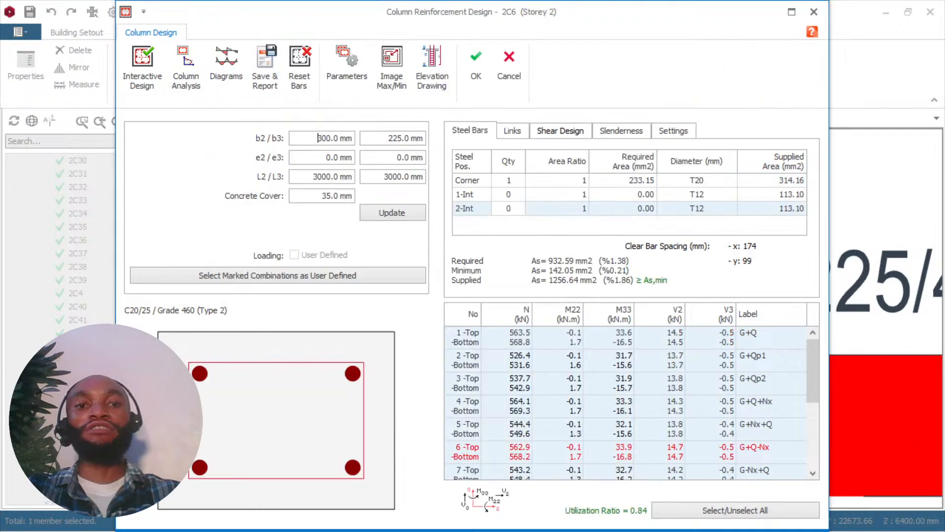
text(350)
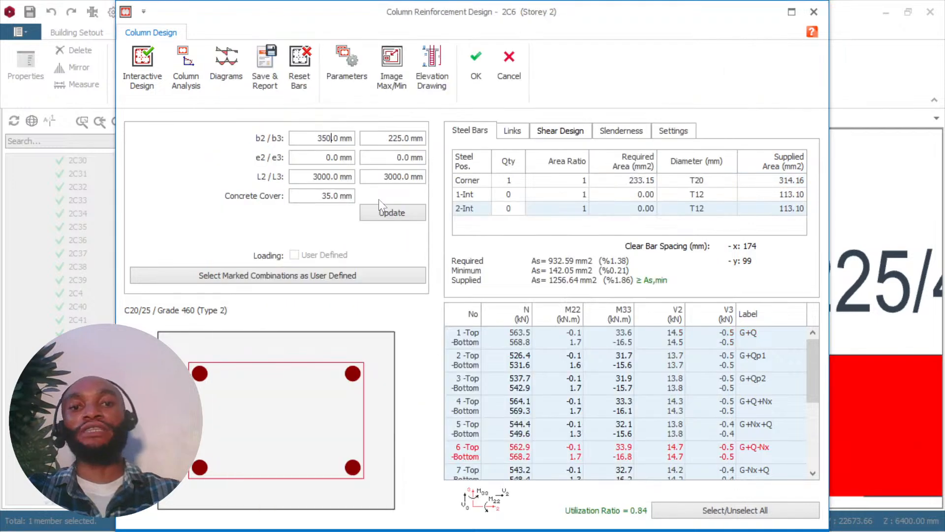
click(383, 211)
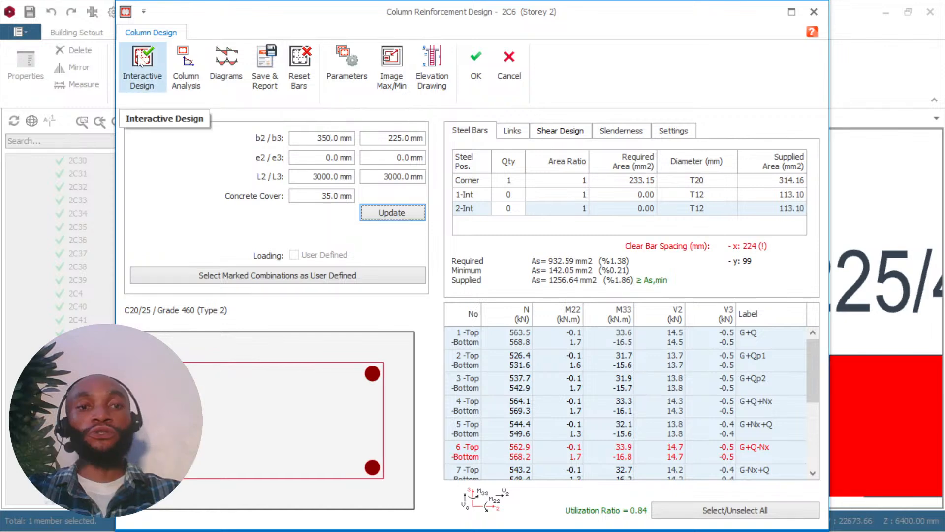
click(140, 58)
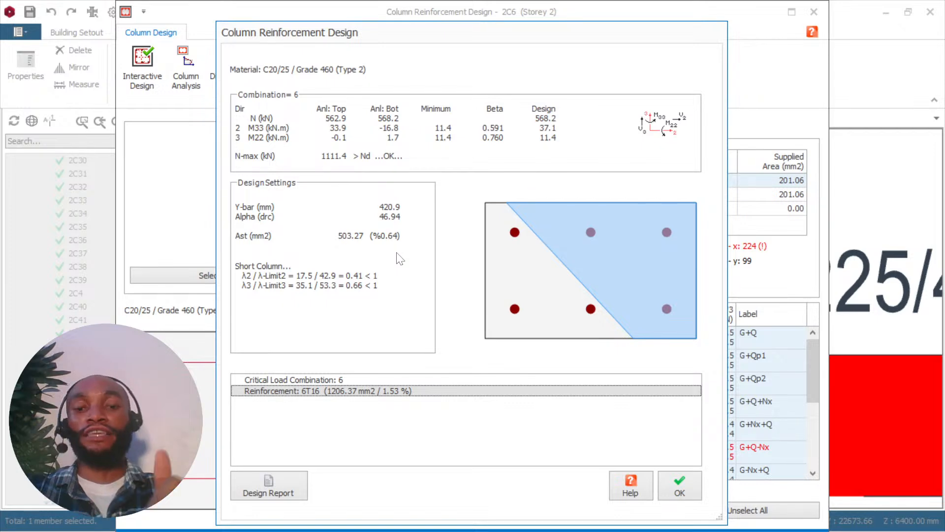
click(679, 487)
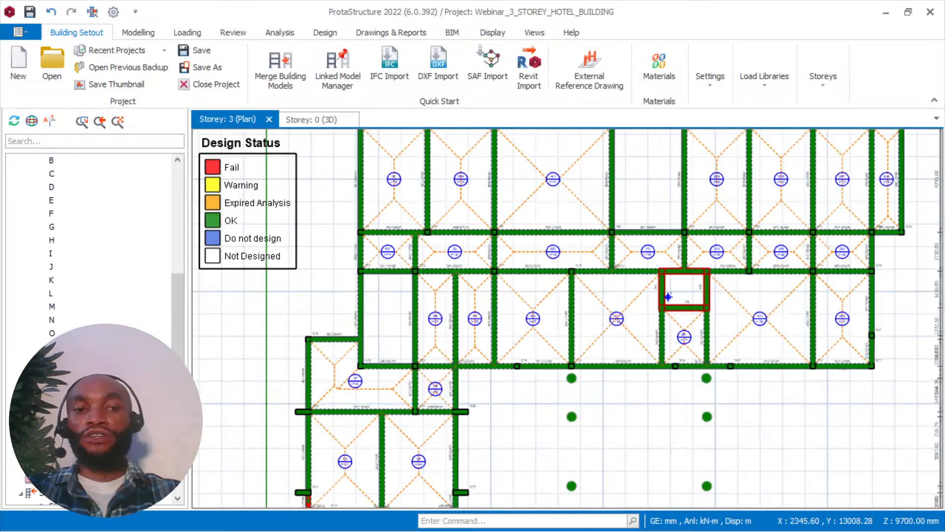
List the Storey 3 columns and examine the Storey: 3 plan for members that fail design.
scroll(56, 313, down, 6)
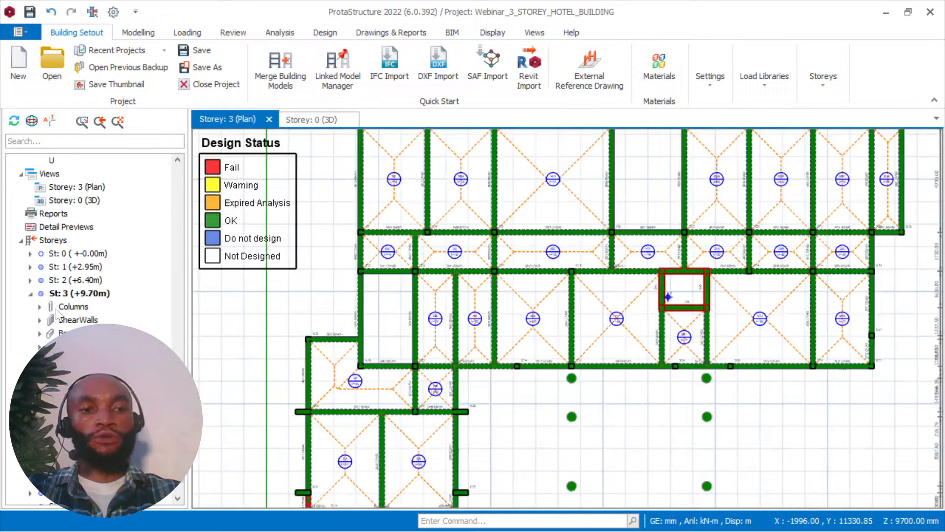
click(40, 307)
scroll(48, 308, down, 3)
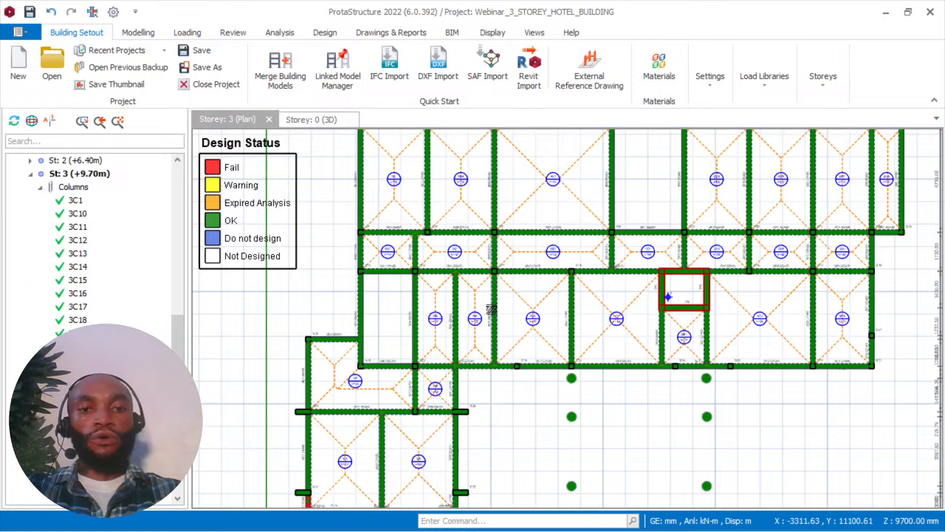
scroll(491, 309, up, 2)
middle_drag(581, 133, 616, 183)
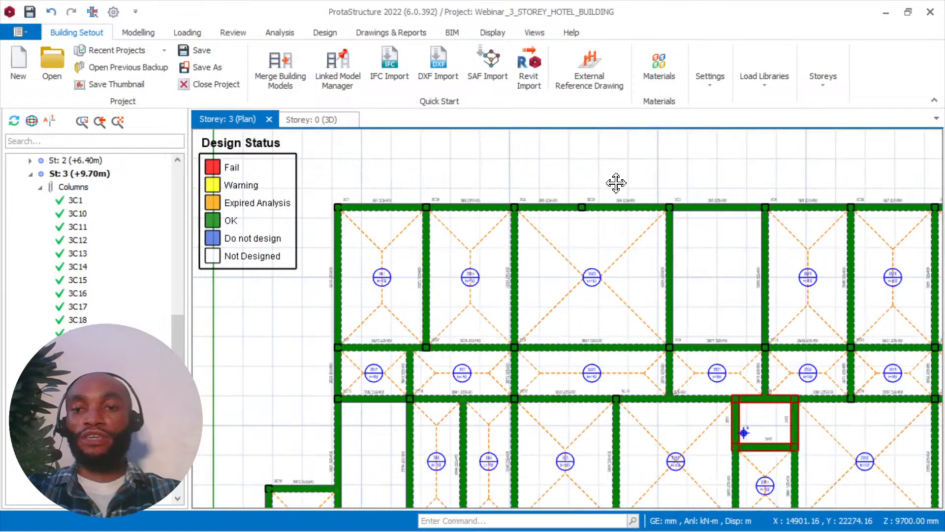
middle_drag(733, 453, 733, 303)
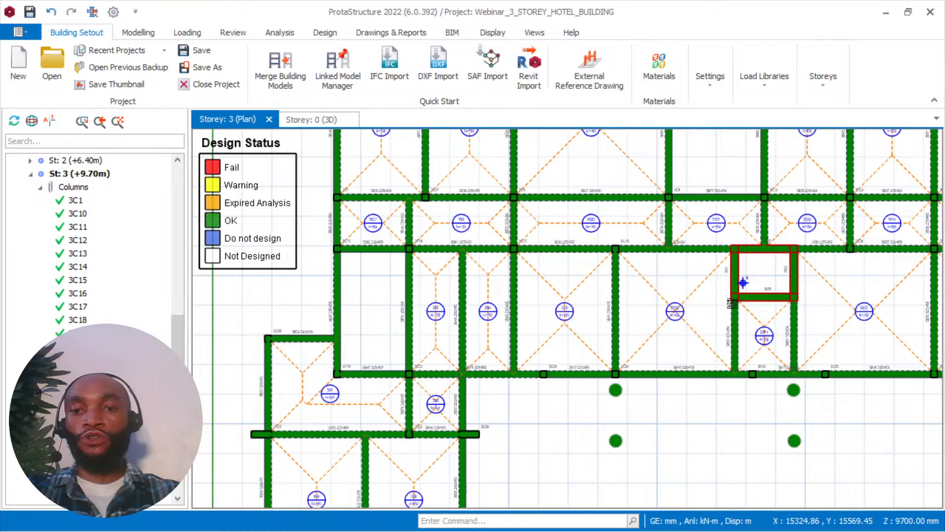
scroll(809, 274, up, 5)
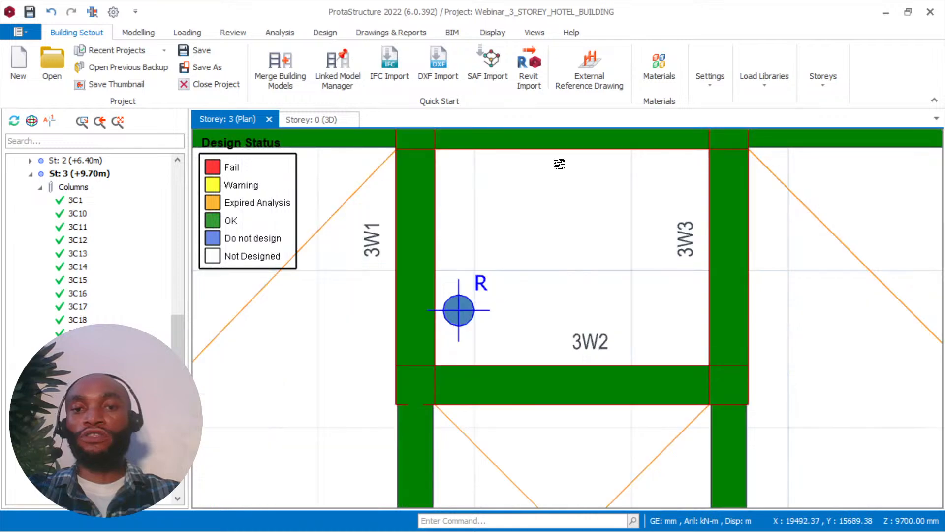
scroll(560, 164, down, 5)
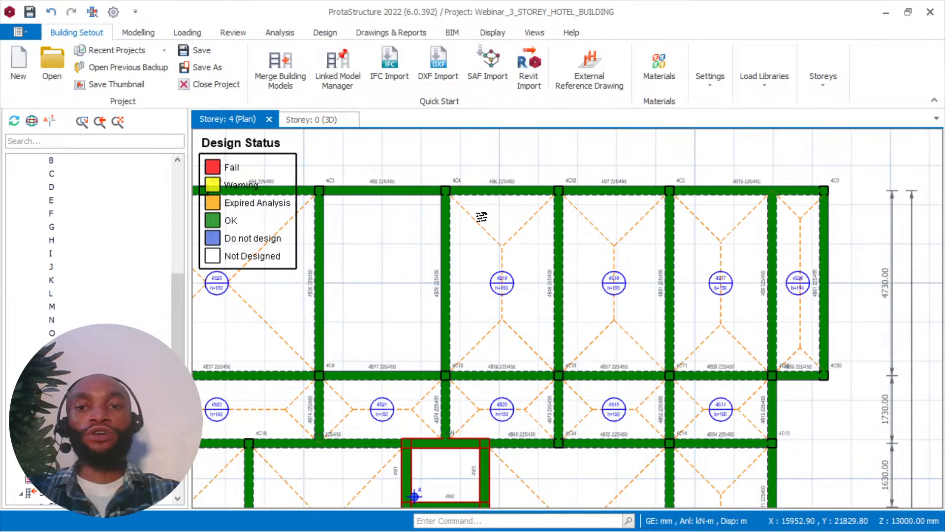
Examine the Storey: 4 and Storey: 6 plans and the 3D model for members that fail design.
middle_drag(482, 432, 606, 277)
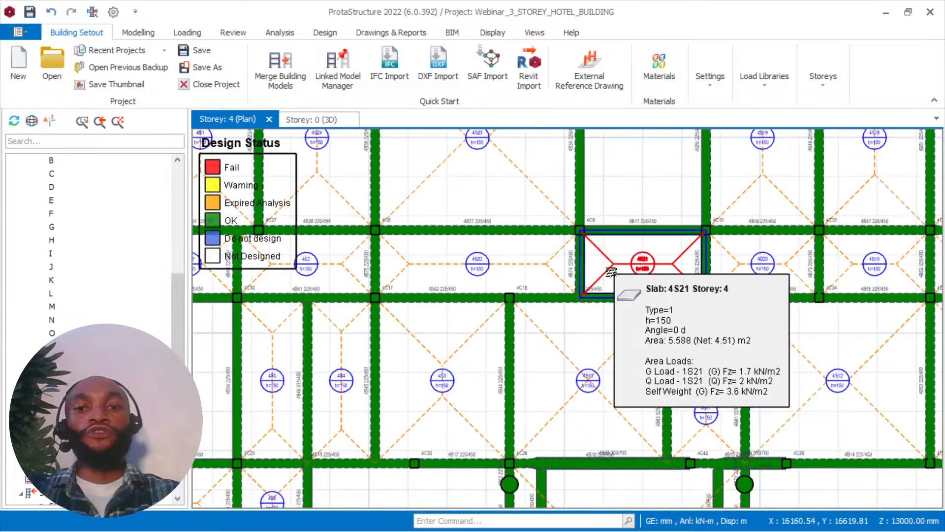
middle_drag(397, 247, 568, 205)
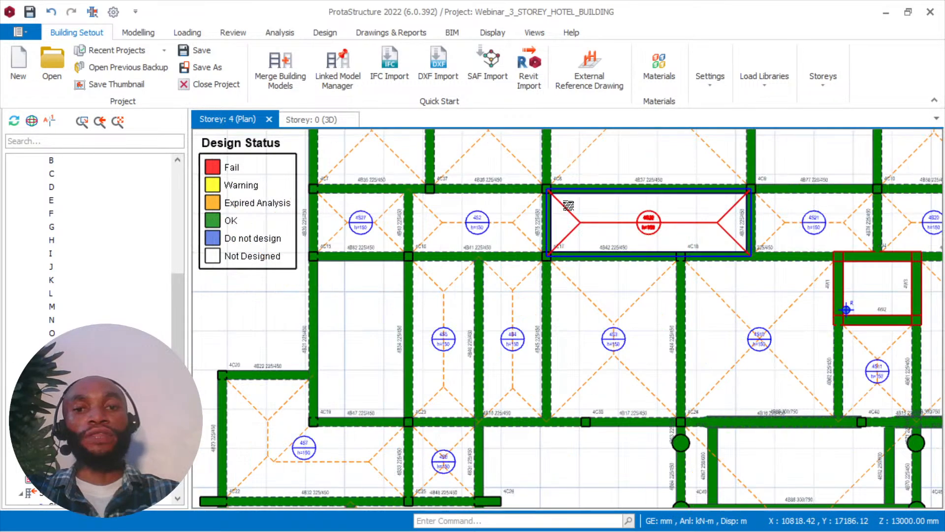
scroll(569, 206, up, 2)
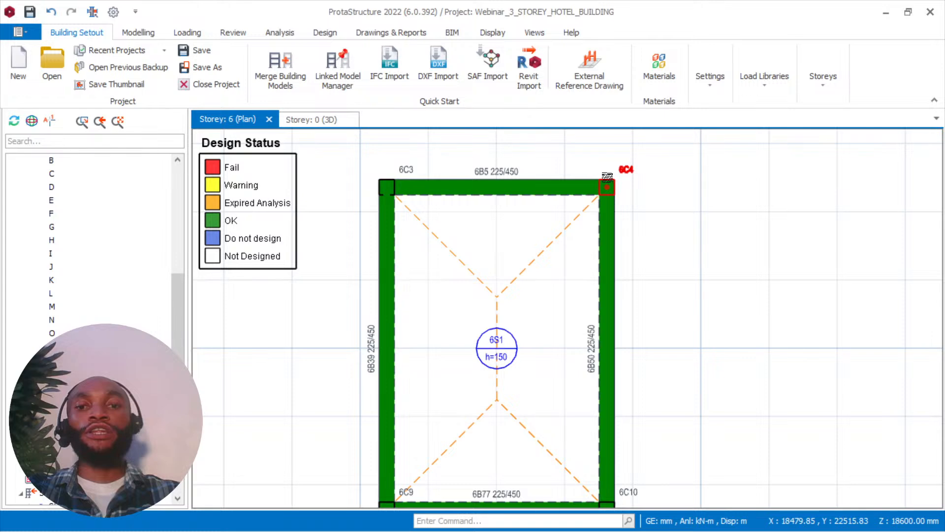
scroll(607, 177, down, 1)
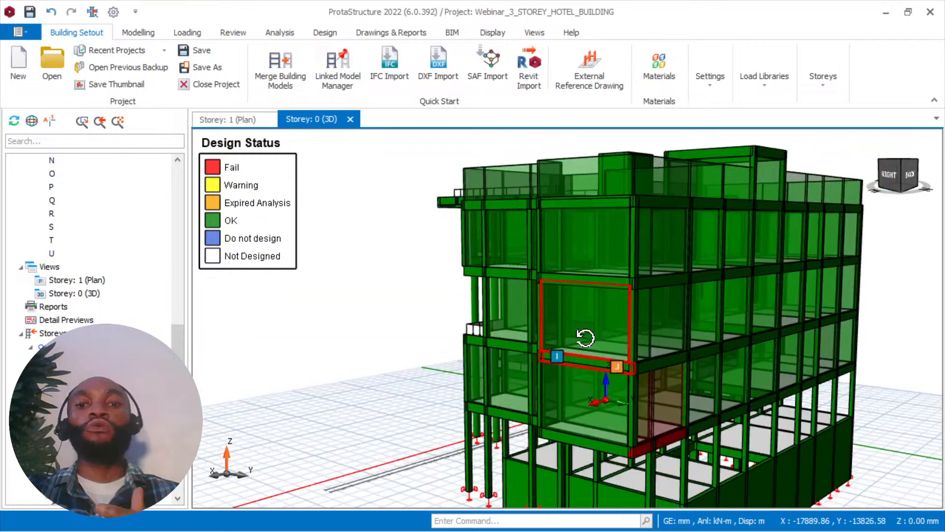
middle_drag(586, 338, 586, 304)
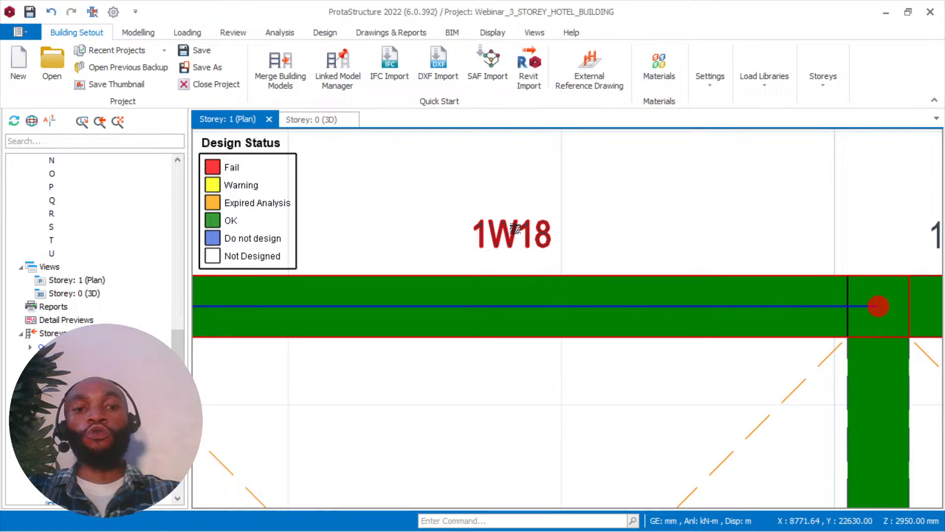
scroll(507, 250, down, 5)
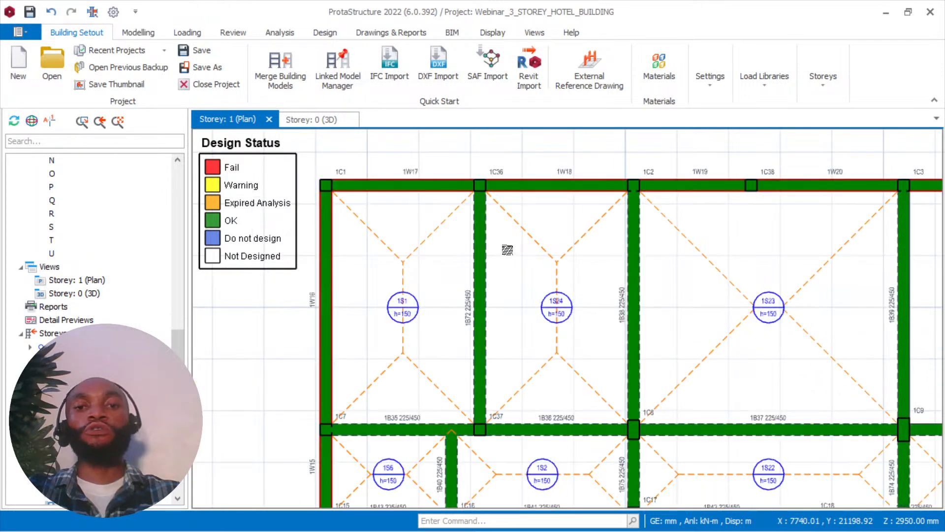
Open beam 1B72's reinforcement data on Storey 1, try its top bars at 2T16 and 1T16, and restore 3T16.
scroll(507, 250, up, 3)
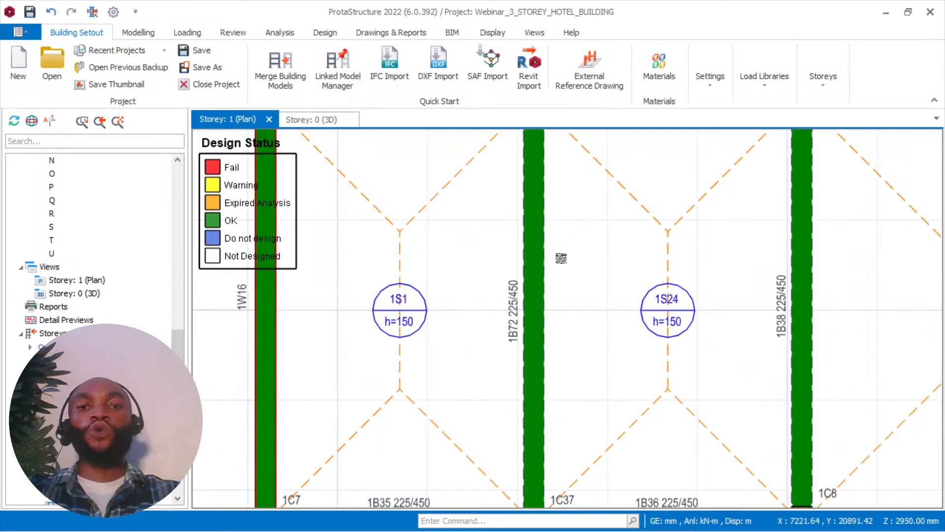
click(543, 257)
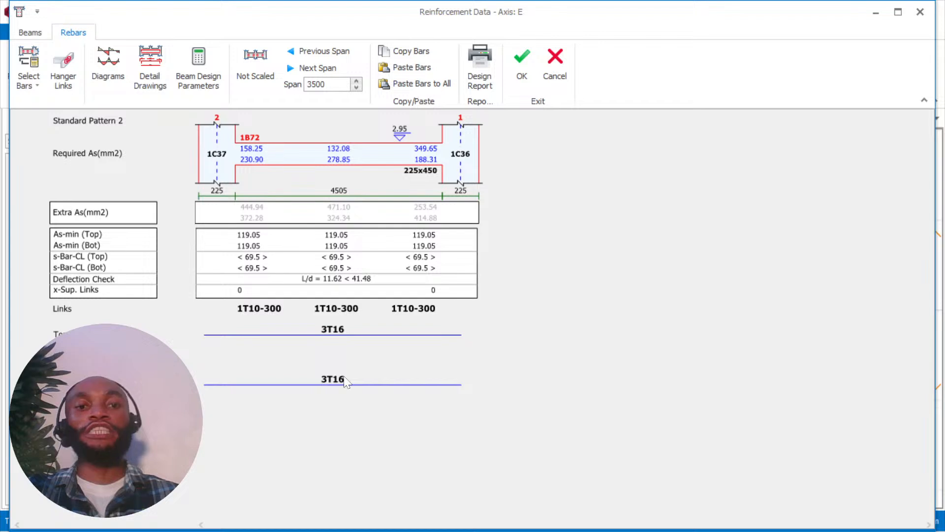
click(334, 334)
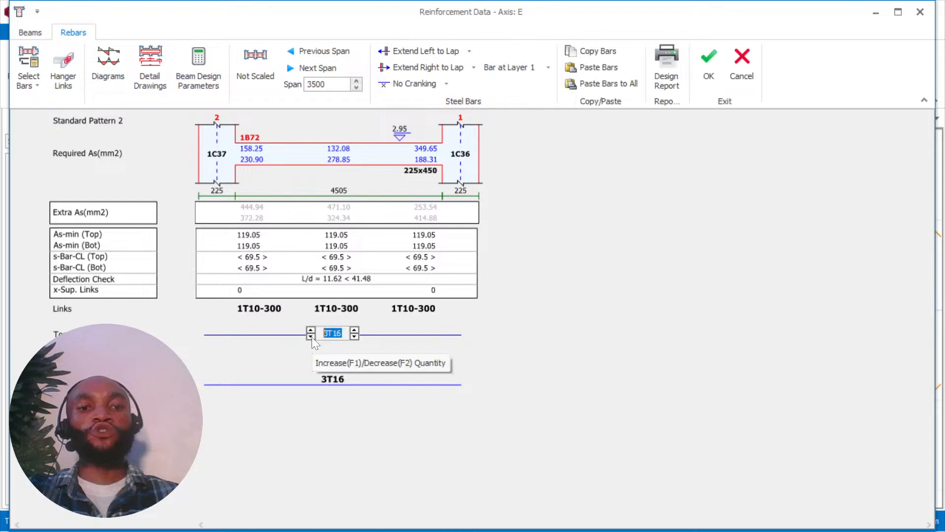
click(311, 336)
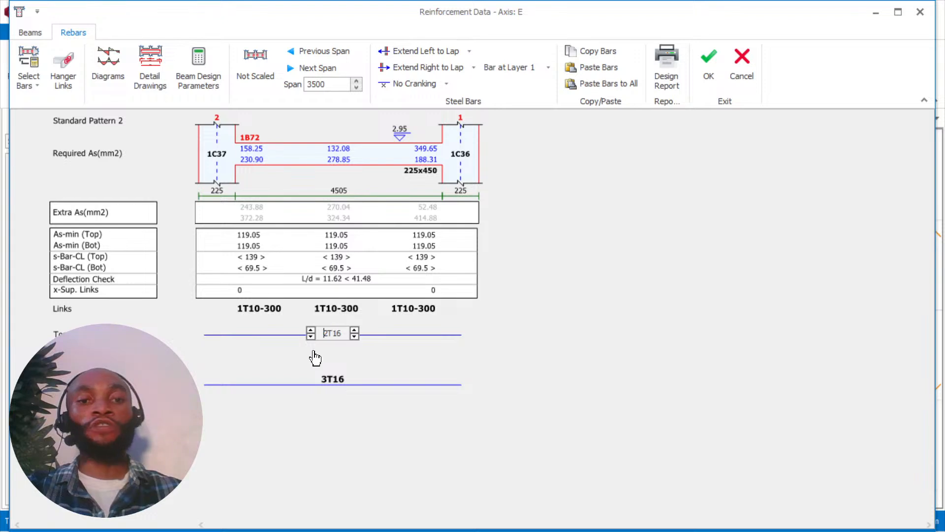
key(Down)
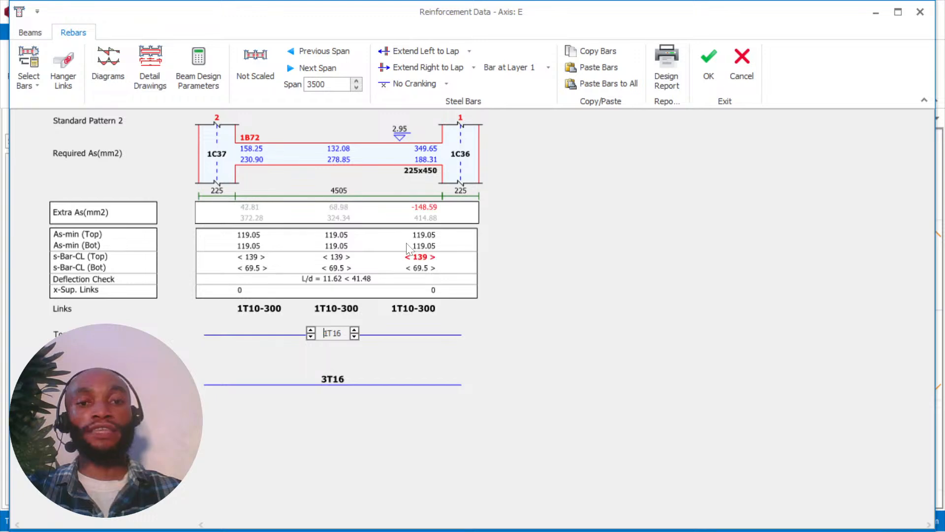
double_click(311, 329)
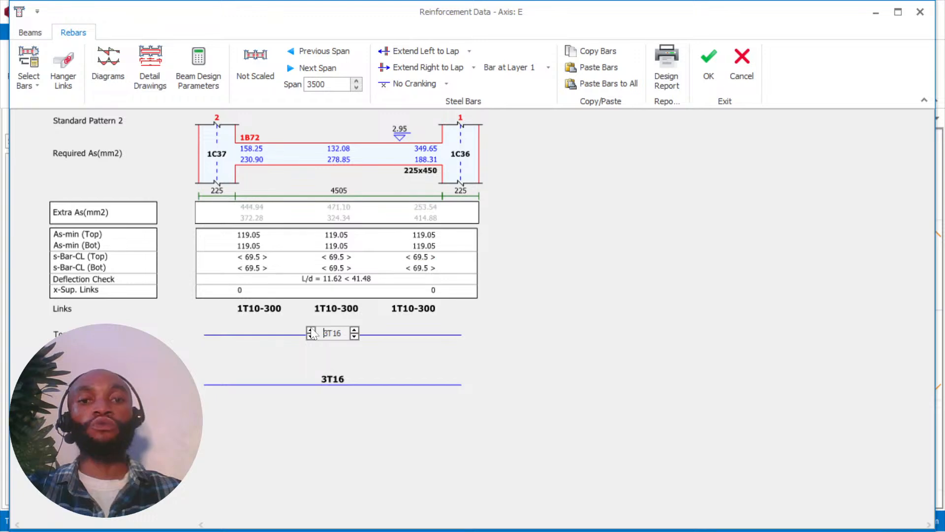
click(709, 63)
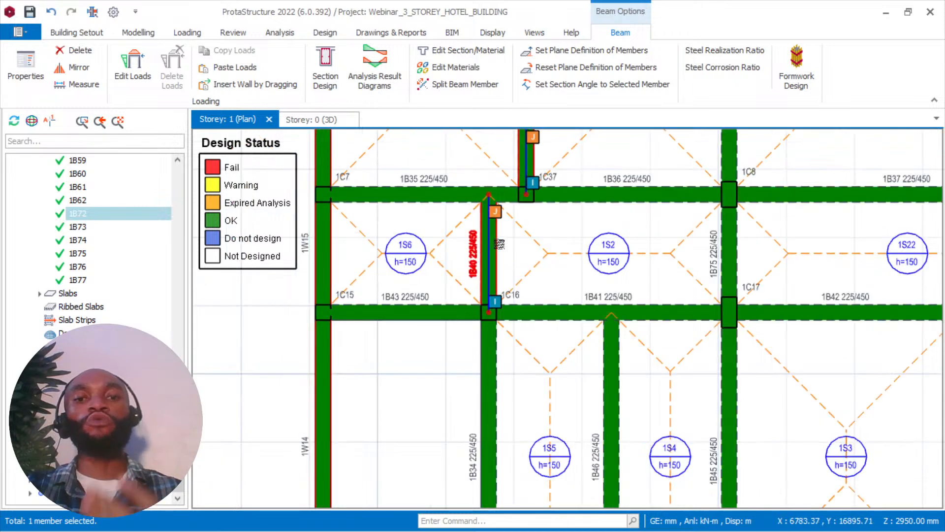
Open beam 1B40's reinforcement data on Storey 1, set the bottom bars of 1B34 and 1B40 to 2T16, and accept.
click(494, 216)
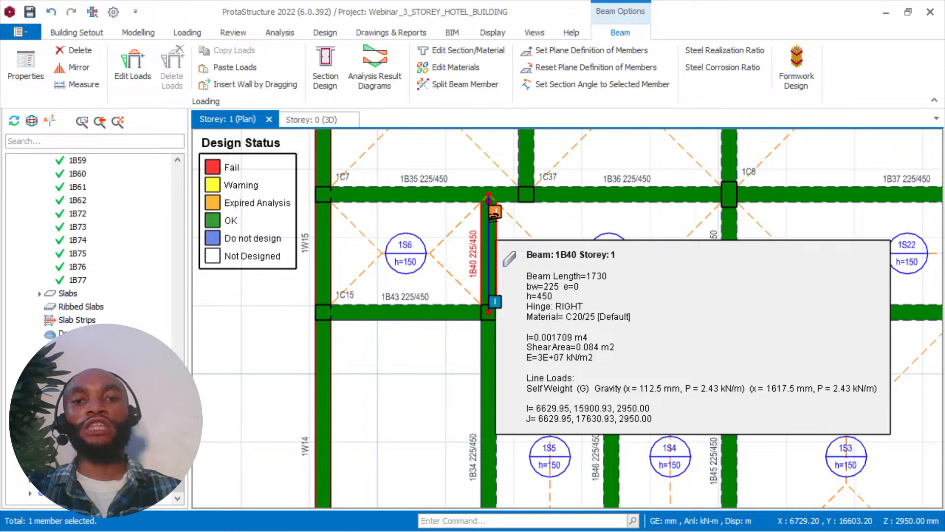
right_click(468, 319)
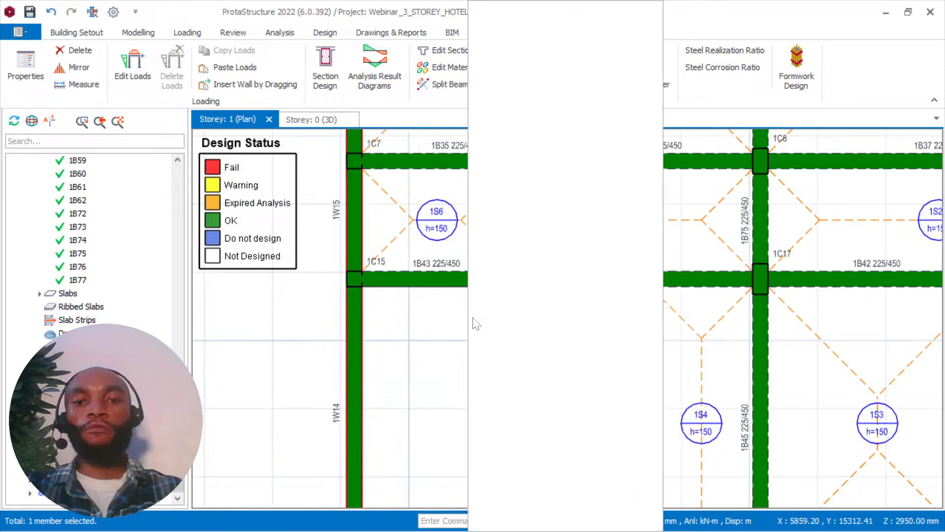
click(481, 290)
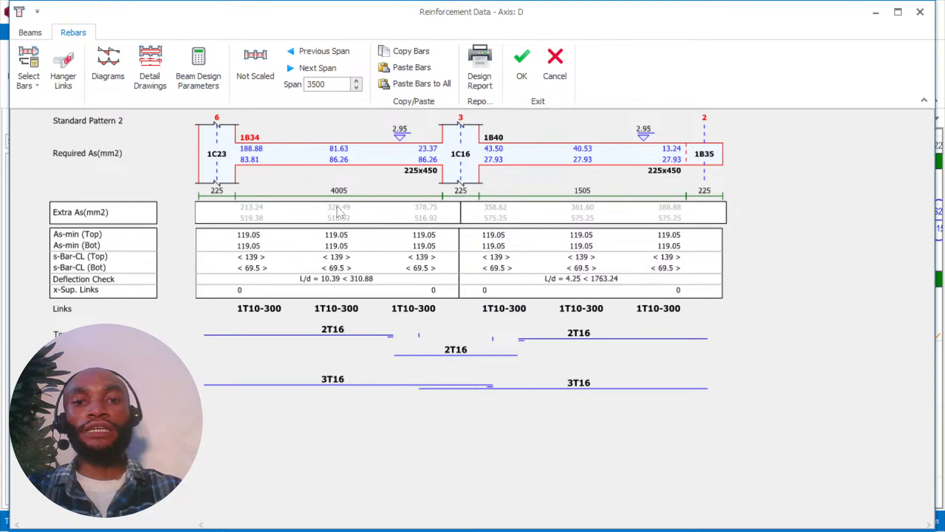
click(334, 381)
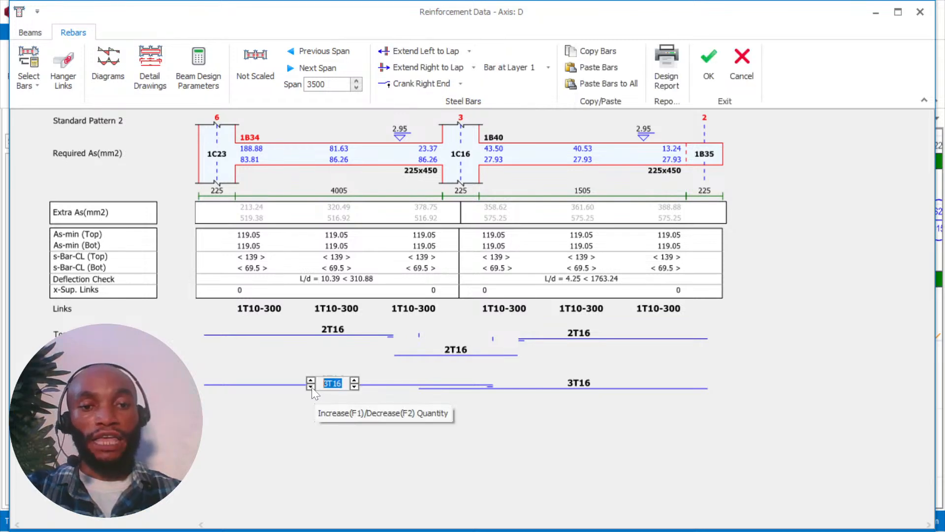
click(311, 387)
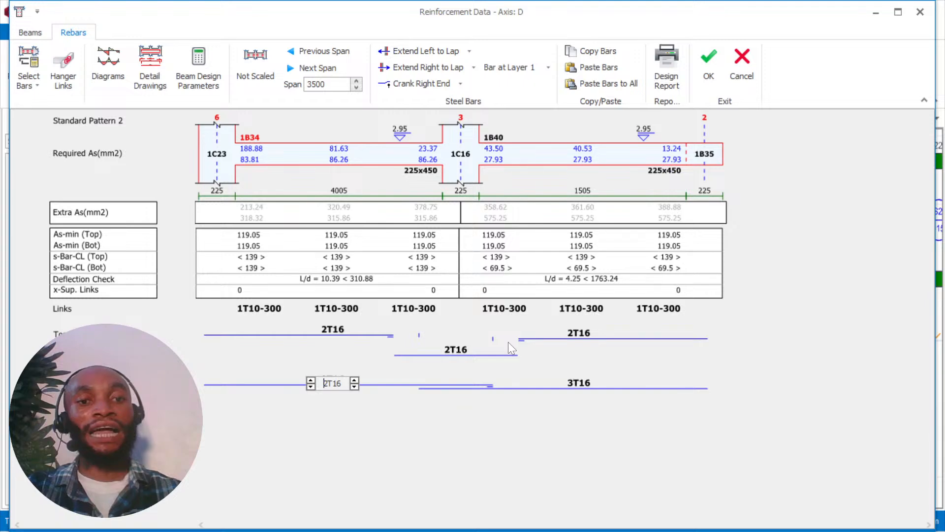
click(558, 394)
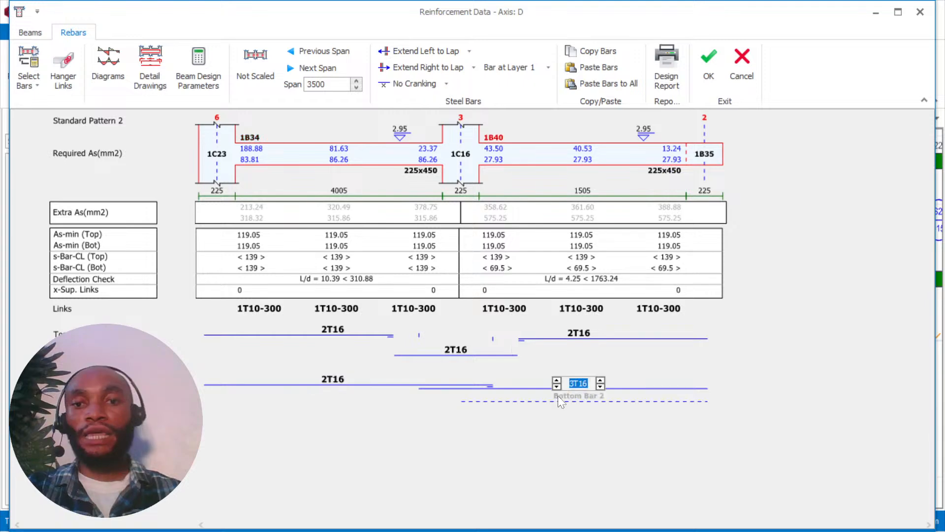
click(601, 381)
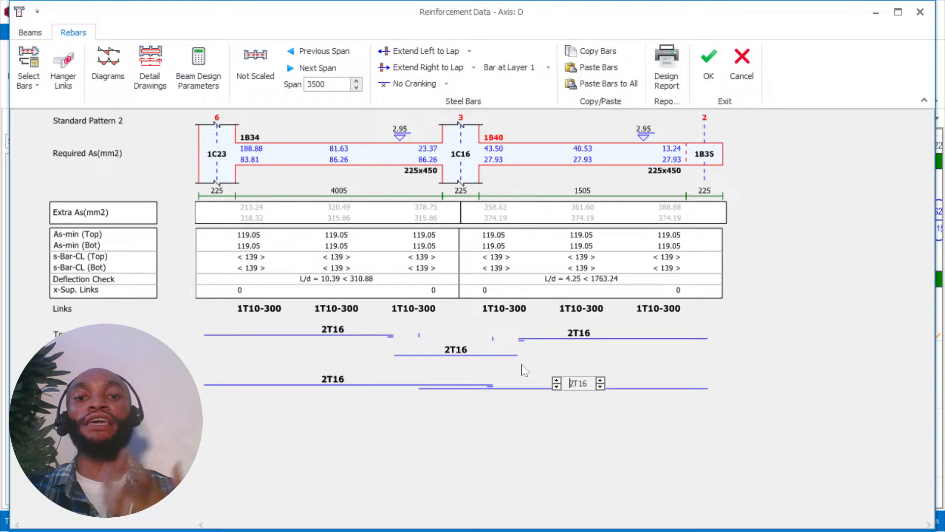
click(451, 278)
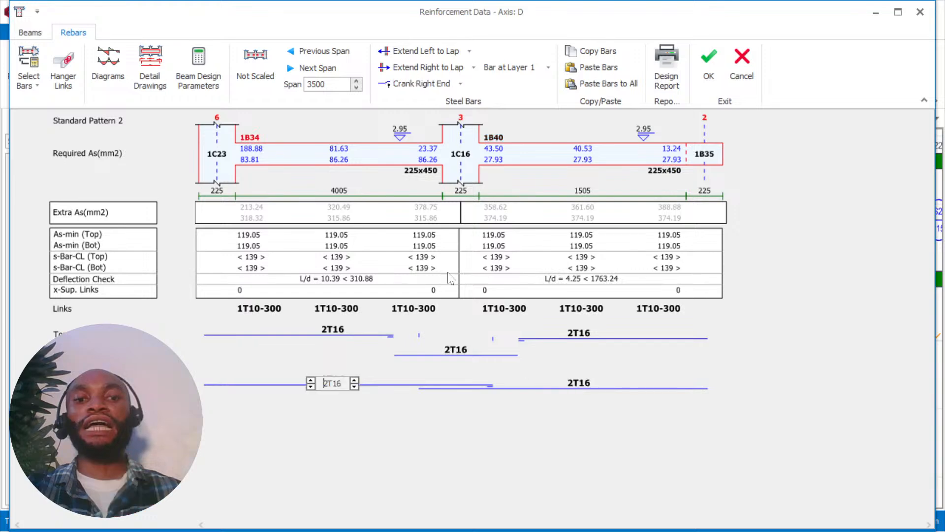
click(707, 69)
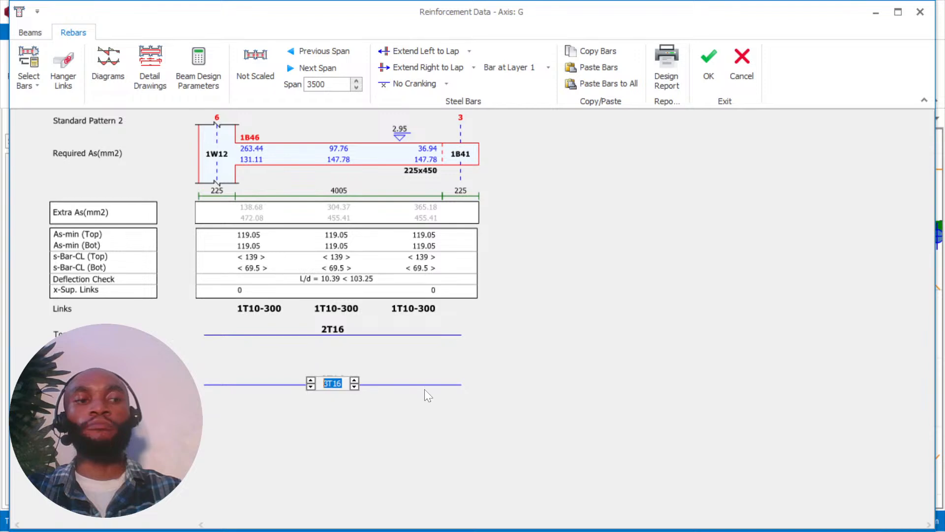
Set beam 1B46's bottom bars to 2T16 and accept its reinforcement.
click(311, 387)
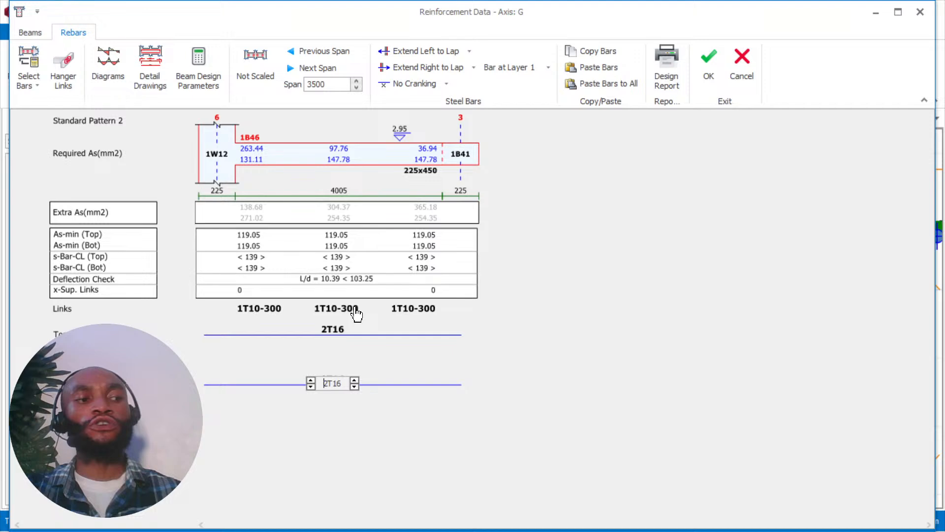
click(707, 61)
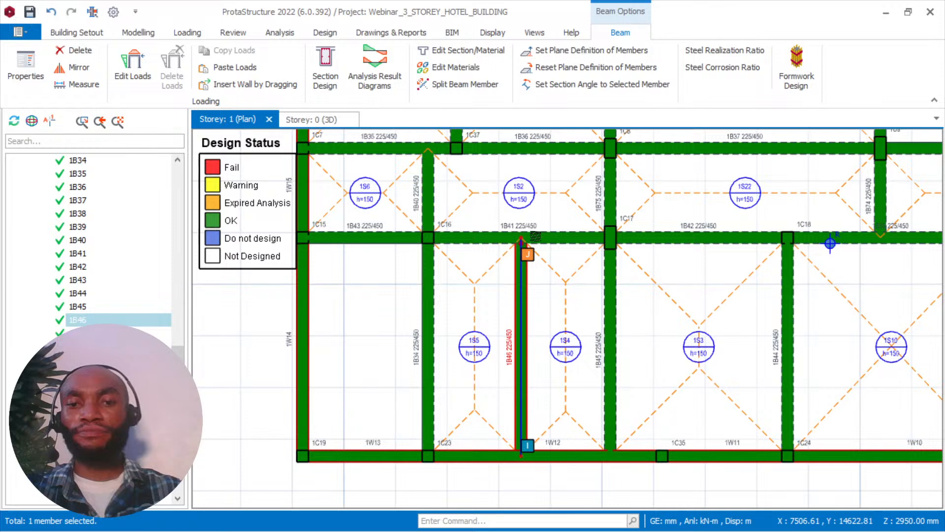
Open beam 1B38's reinforcement data and set 1B45's bottom bars and the support top bars at column 1C17 to 2T16.
middle_drag(536, 237, 492, 397)
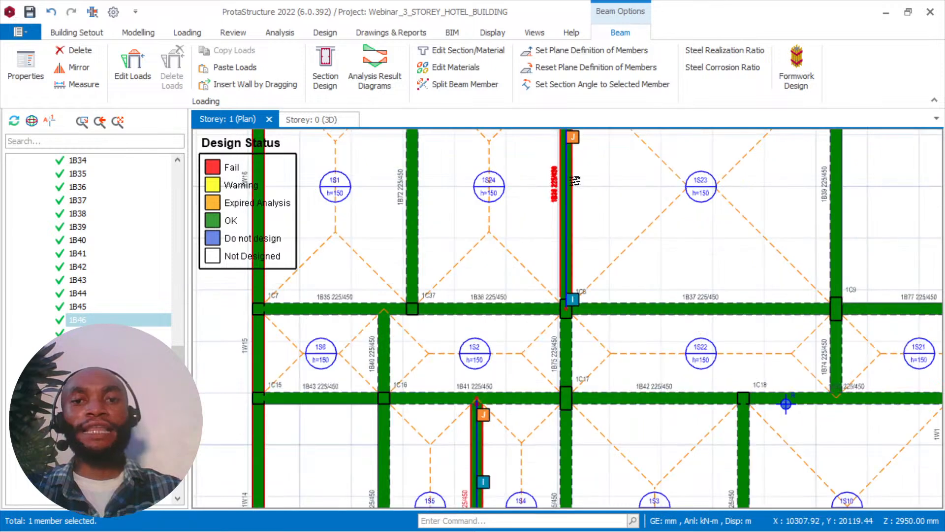
right_click(575, 181)
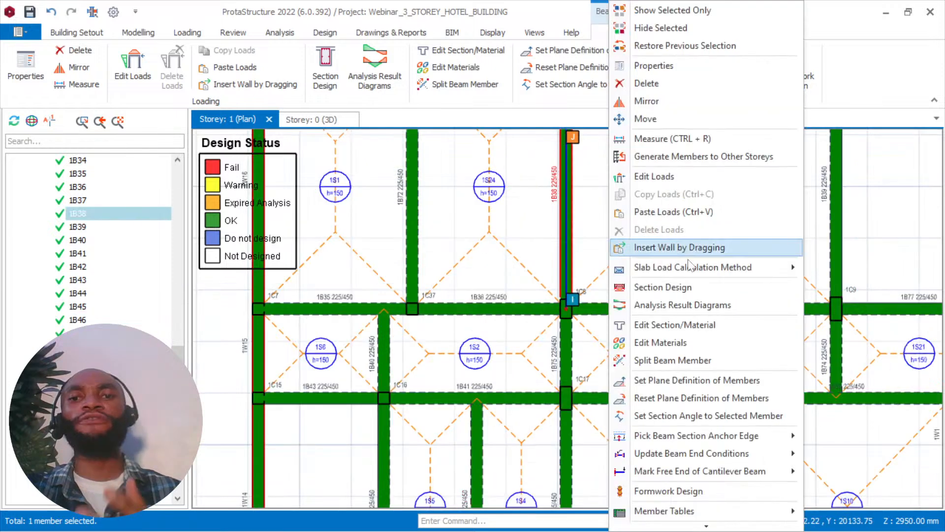
click(665, 287)
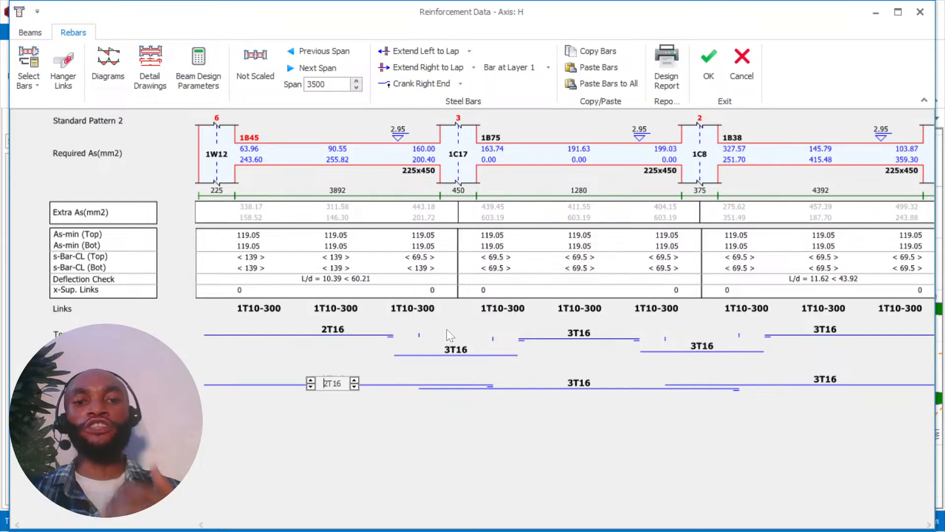
click(447, 346)
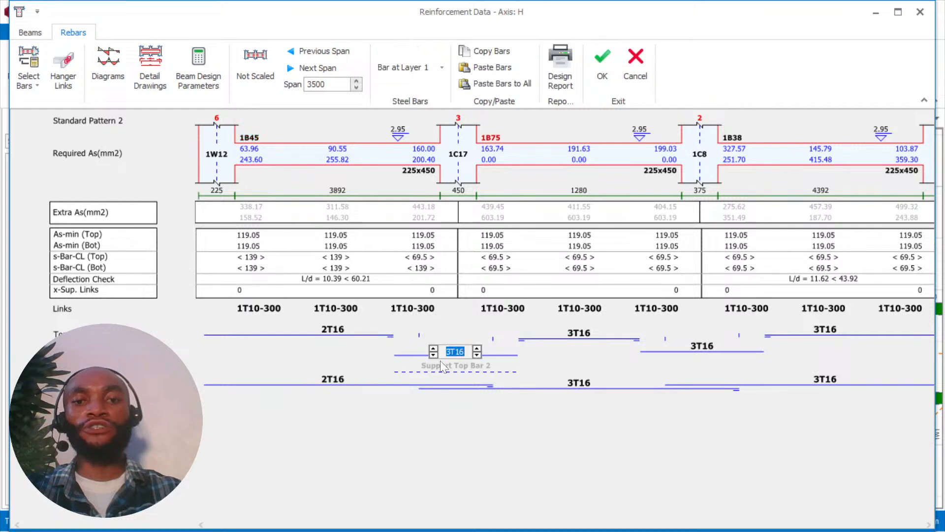
click(433, 355)
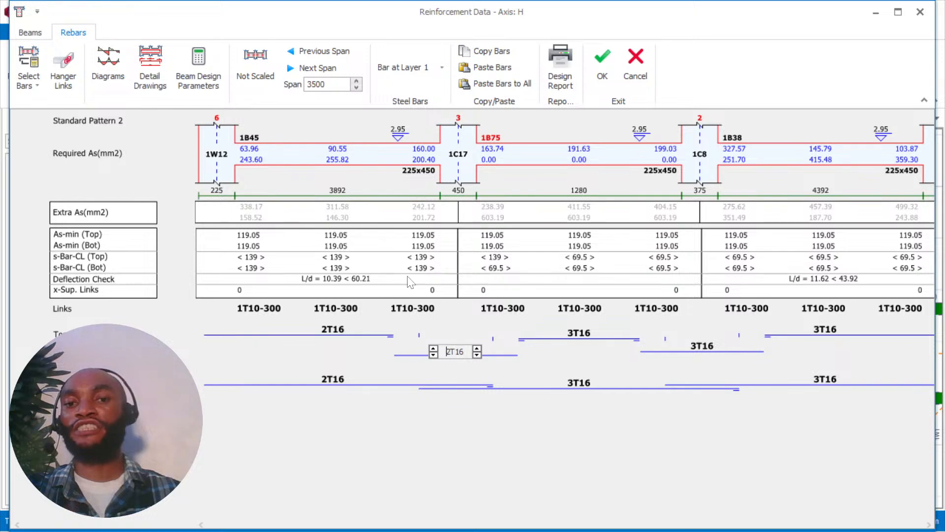
Set both the top and bottom bars of beam 1B75 to 2T16.
click(563, 338)
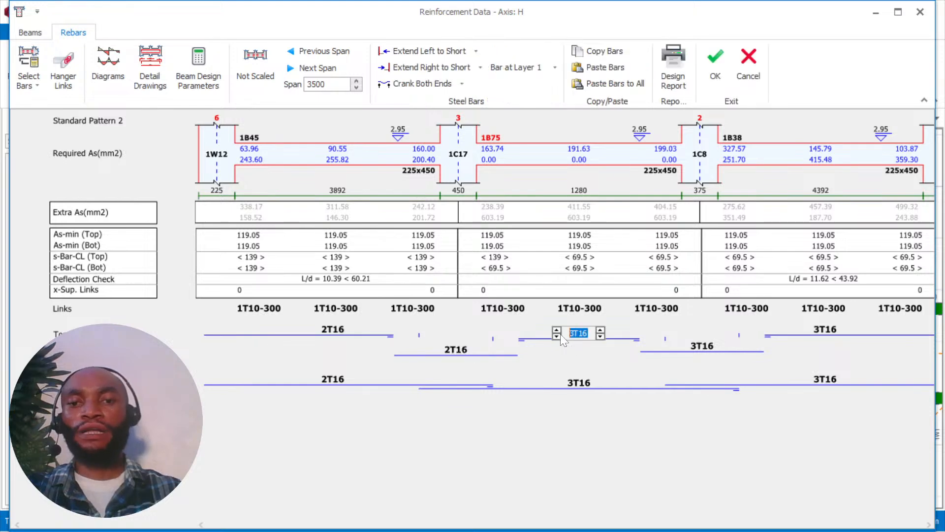
click(558, 336)
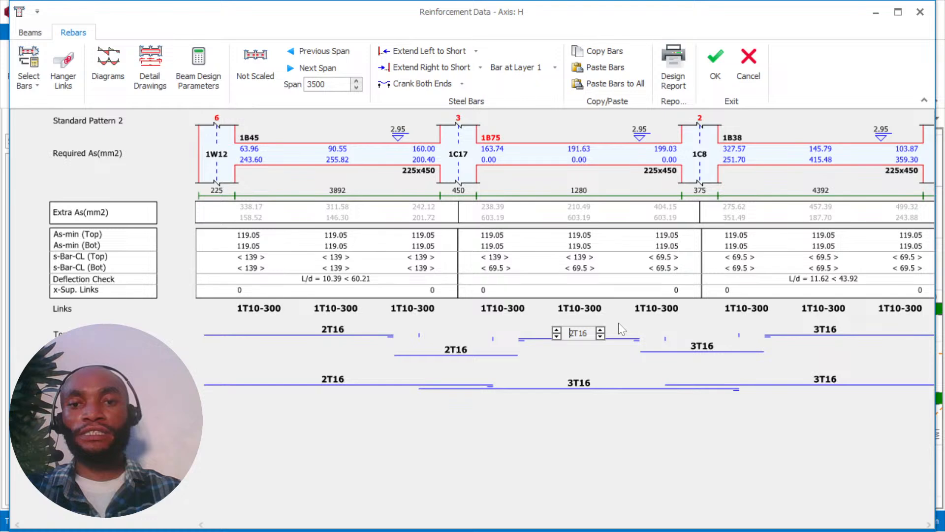
click(564, 389)
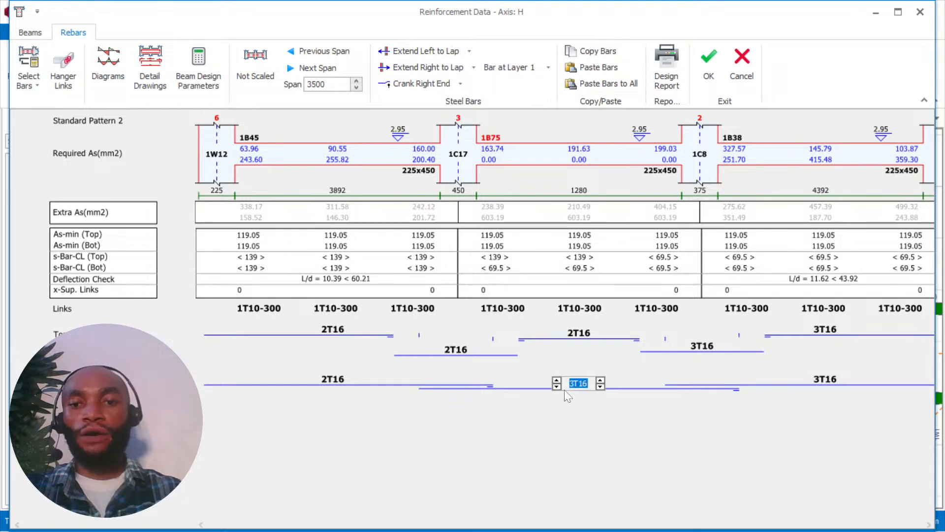
click(558, 387)
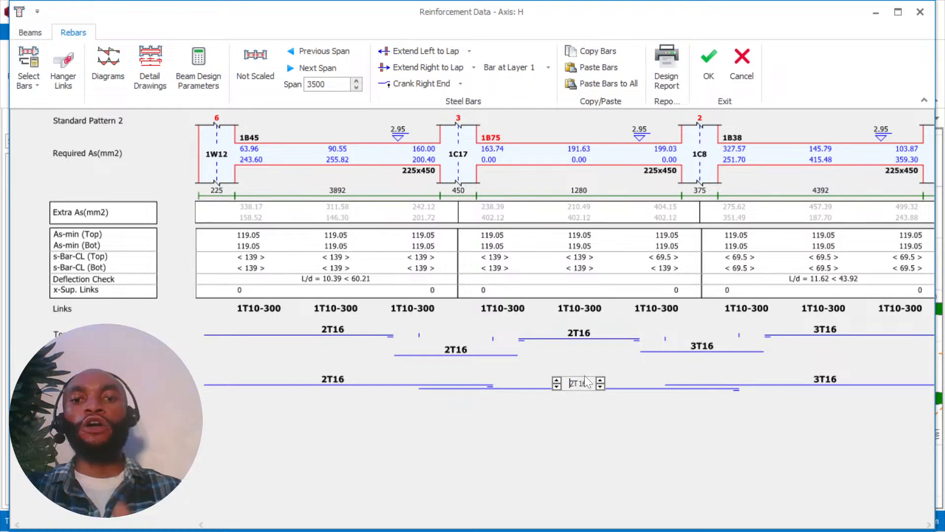
Try 2T16 for the support top bars at column 1C8 and for beam 1B38's top bars, and restore both to 3T16.
click(705, 348)
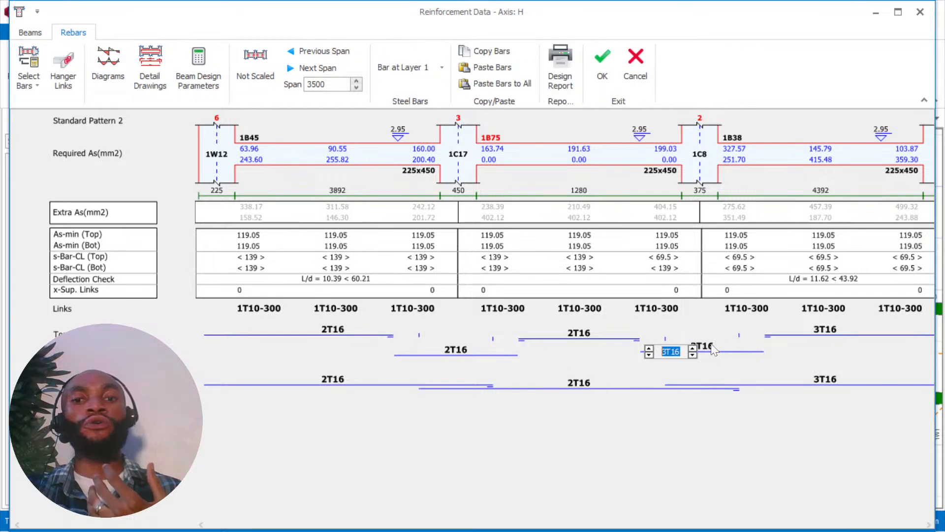
click(711, 345)
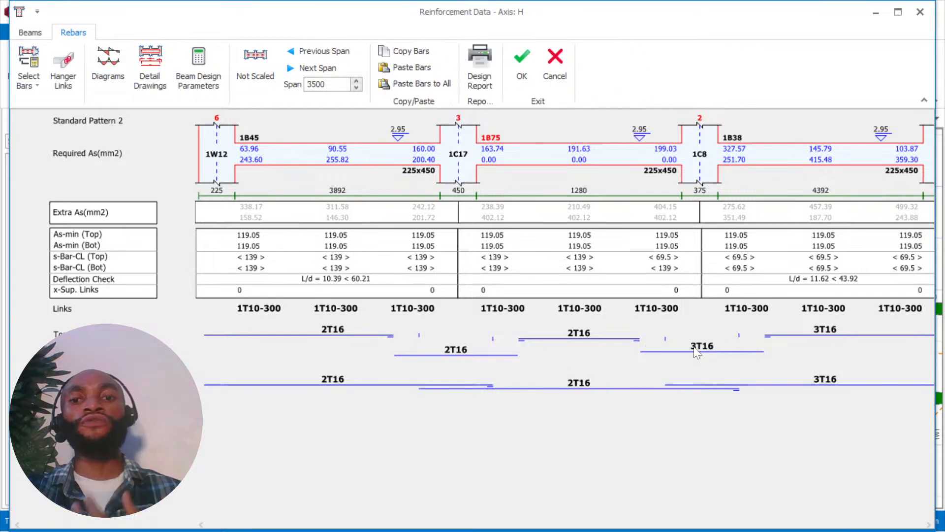
click(694, 347)
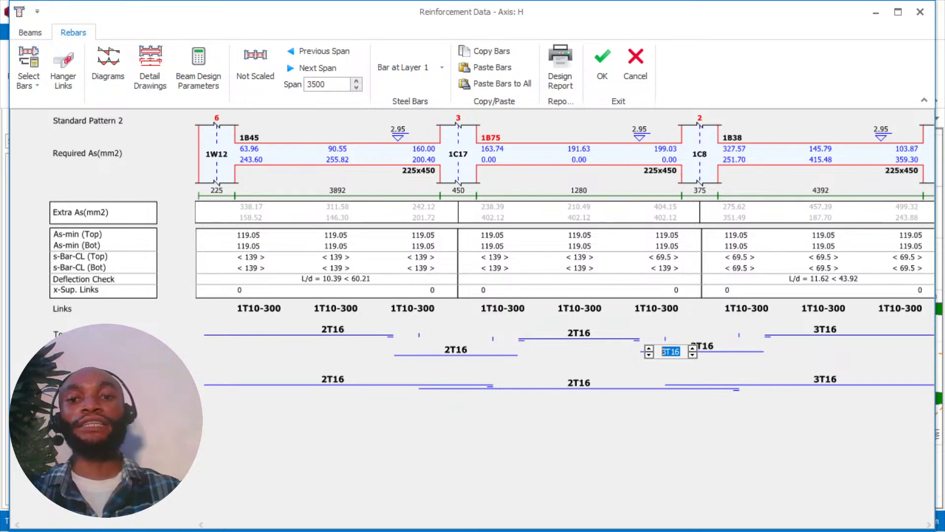
click(648, 355)
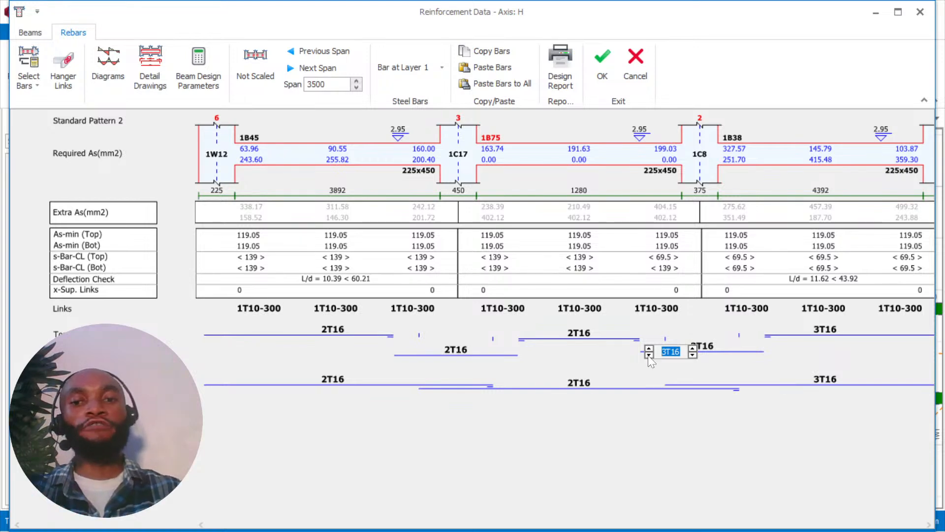
click(832, 329)
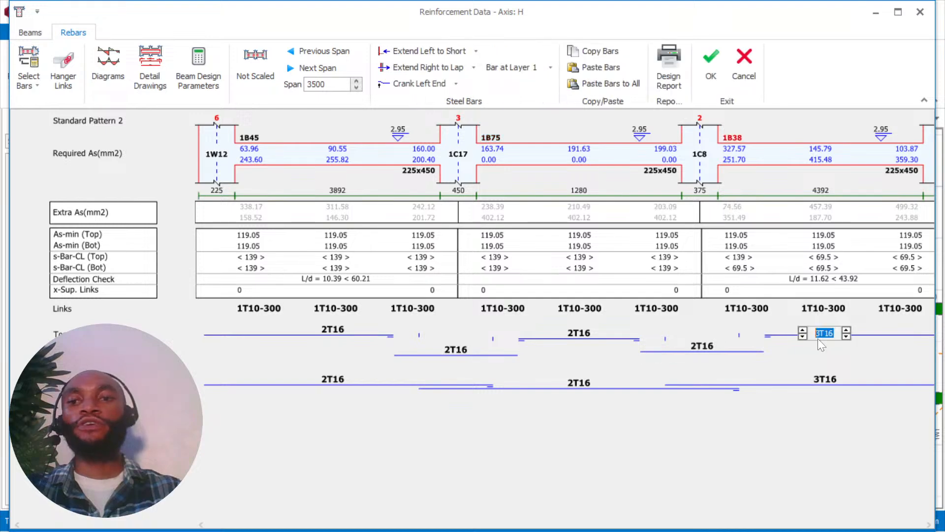
key(F2)
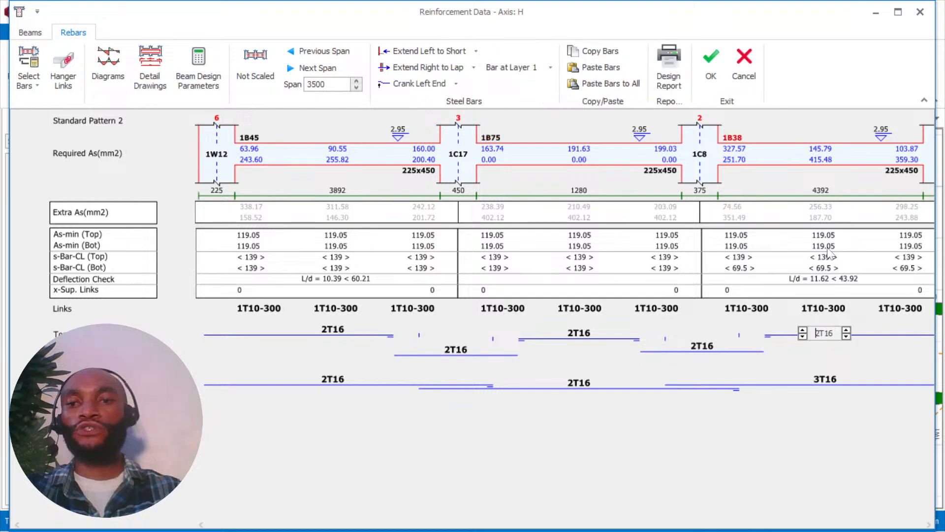
click(929, 522)
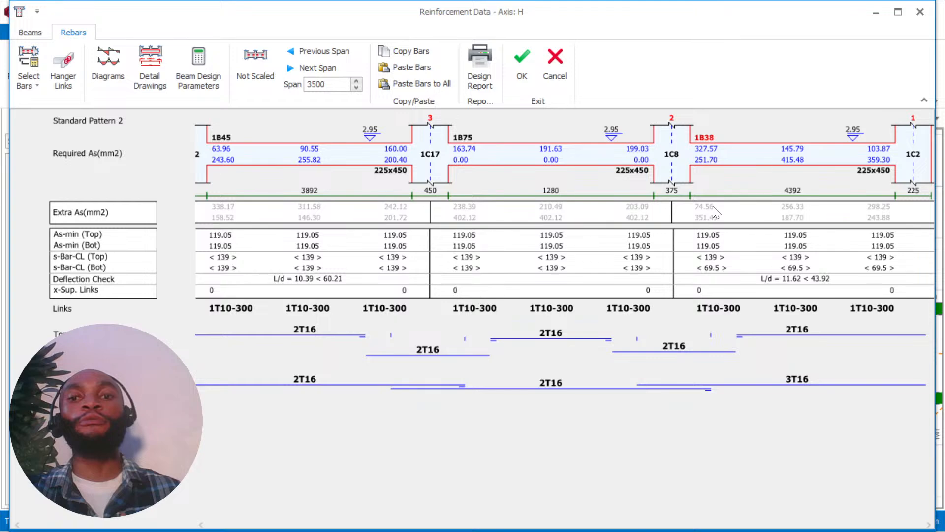
click(666, 350)
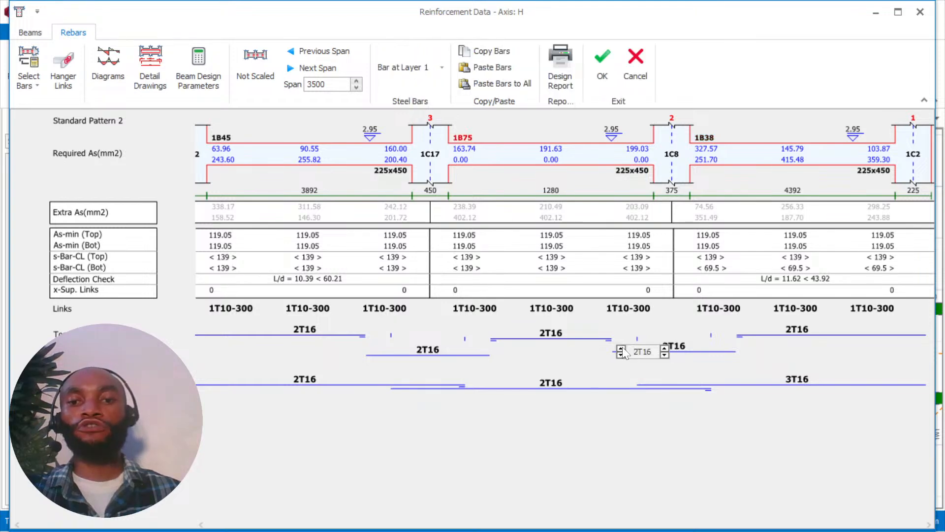
click(621, 349)
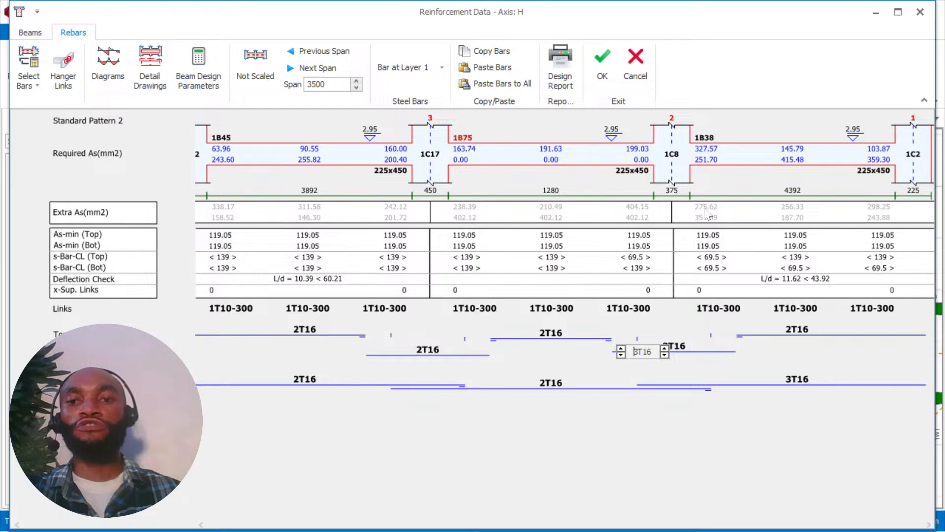
click(772, 336)
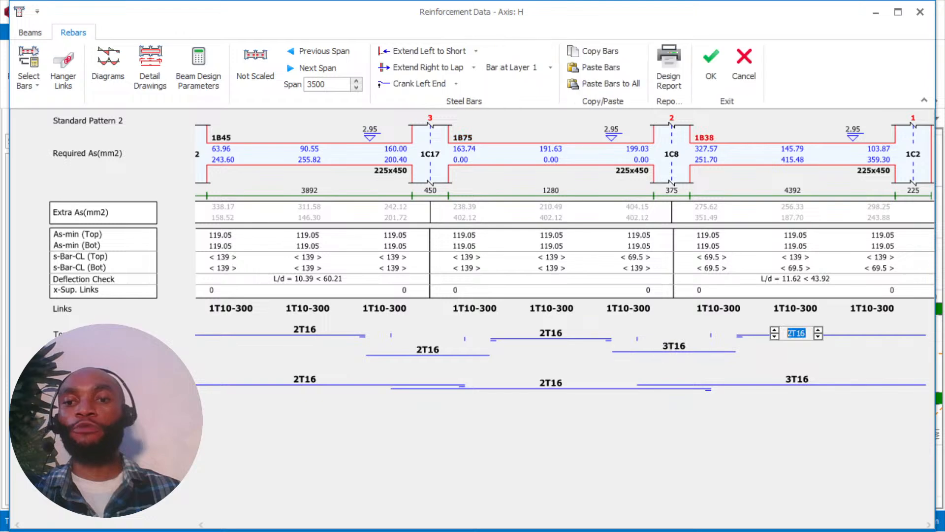
click(774, 330)
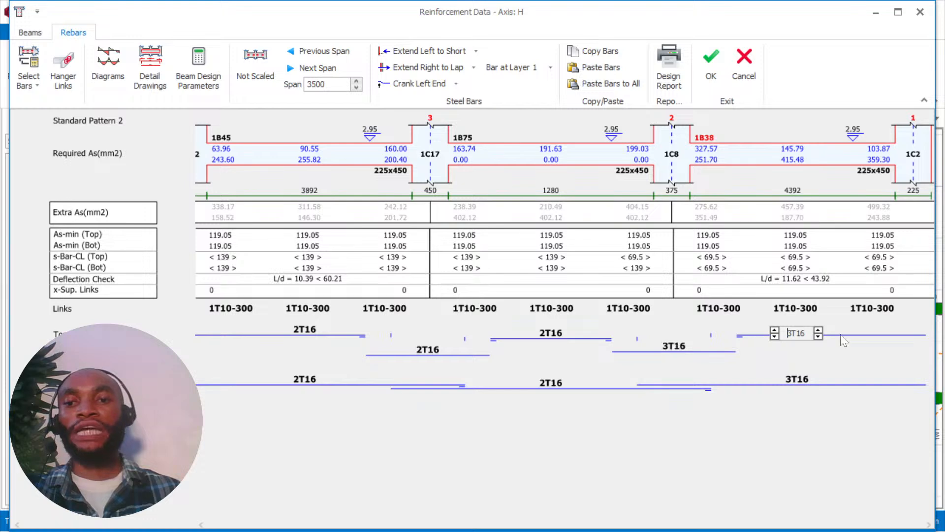
Try beam 1B38's bottom bars at 2T16, restore them to 3T16, and accept the Axis H reinforcement.
click(796, 380)
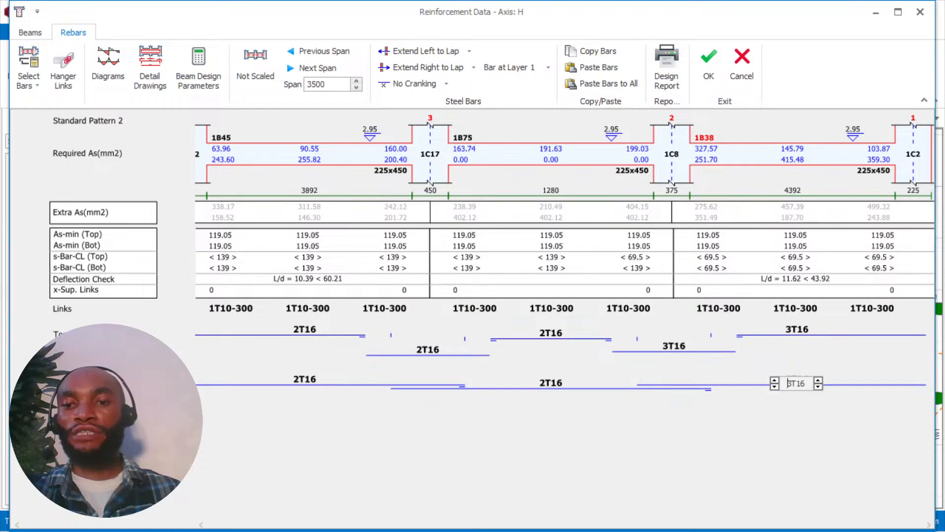
click(775, 386)
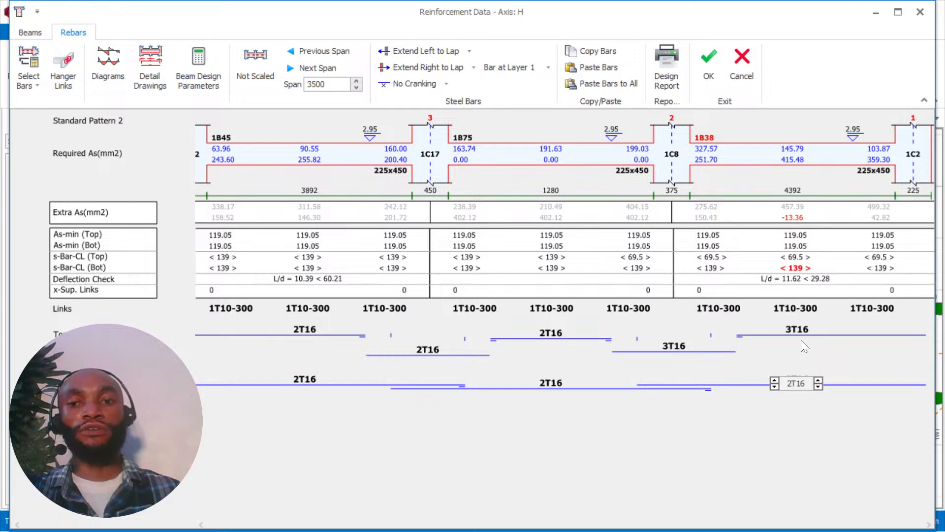
key(Up)
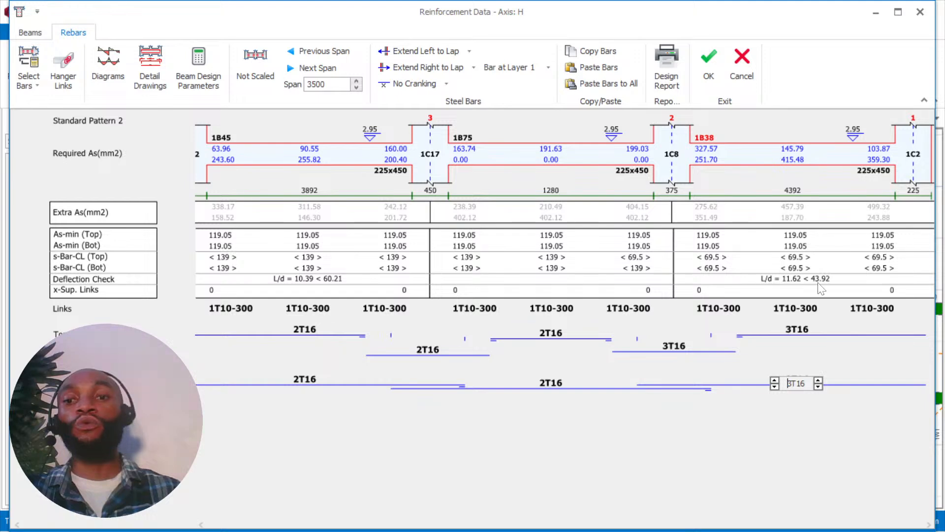
click(681, 81)
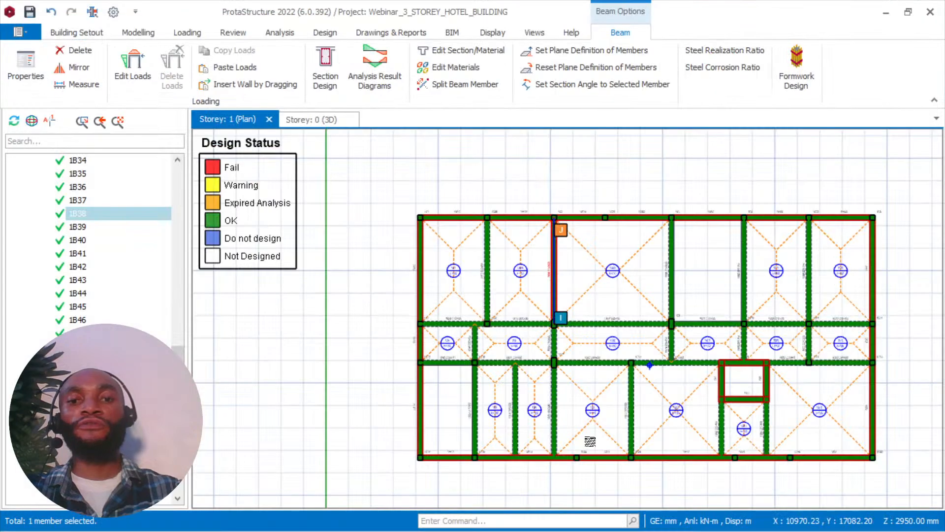
Open beam 1B44's reinforcement data, try its top bars at 2T16 and restore 3T16, and reduce the number of bottom bars.
scroll(631, 271, up, 2)
middle_drag(631, 270, 507, 224)
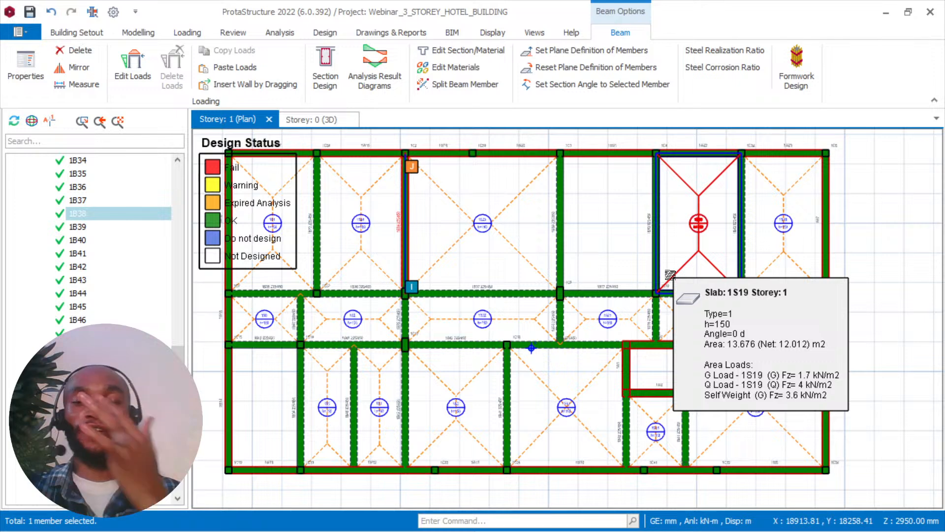
right_click(516, 383)
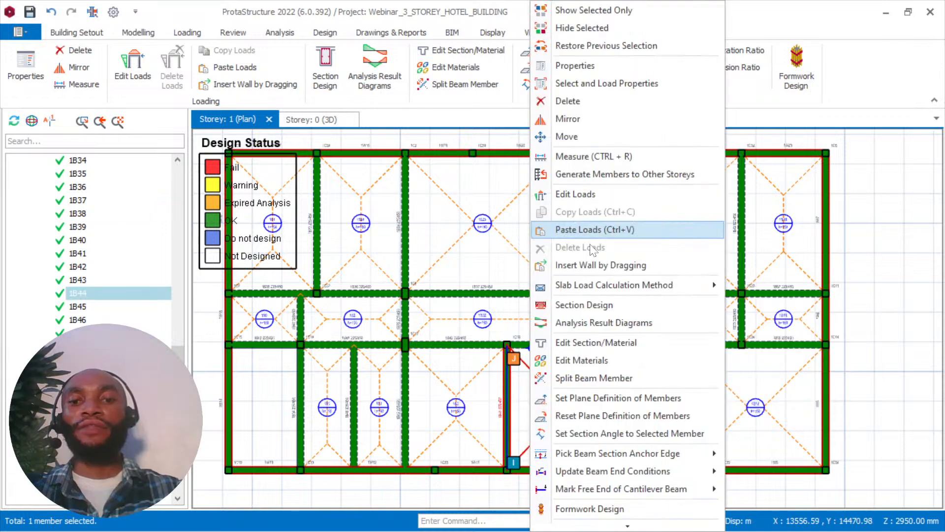
click(597, 304)
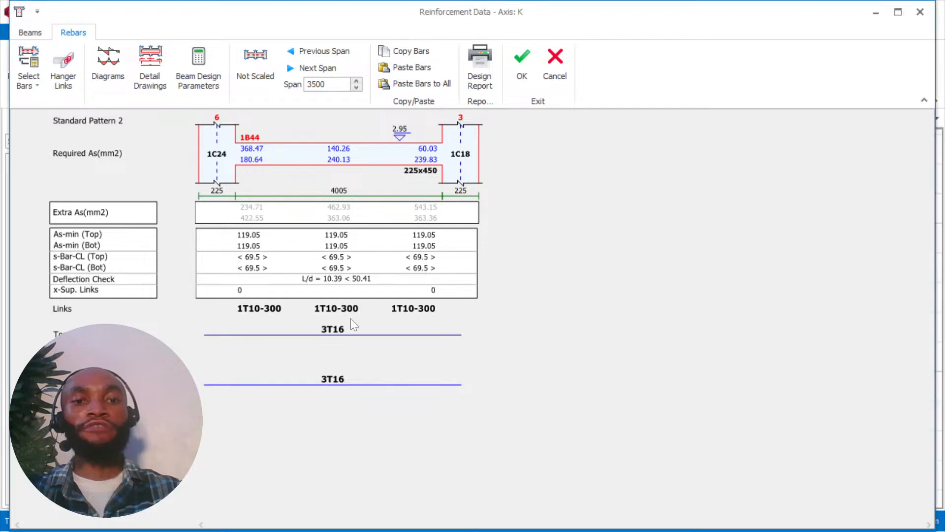
click(333, 329)
click(310, 336)
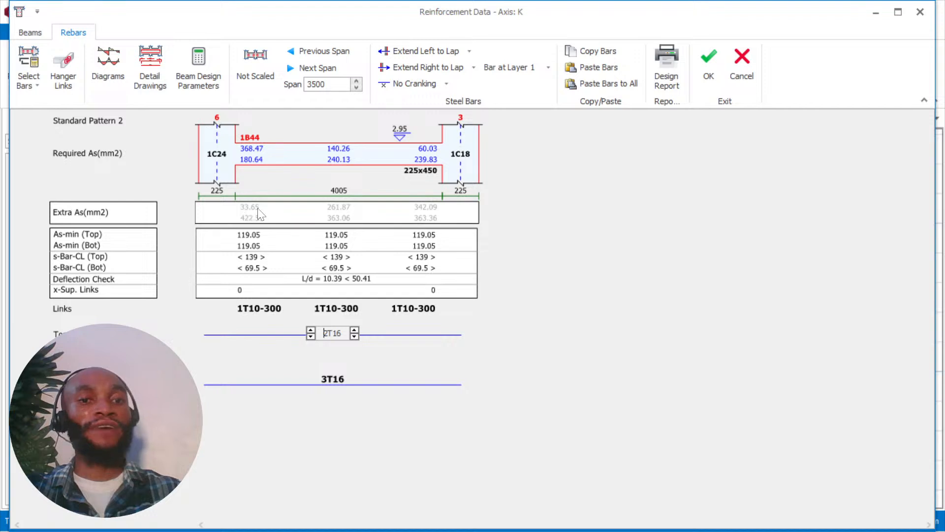
click(311, 331)
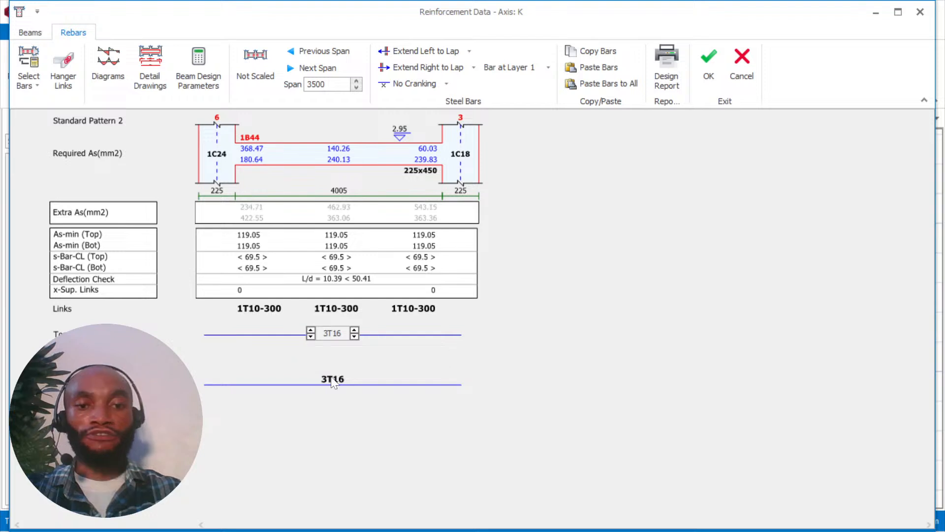
click(311, 387)
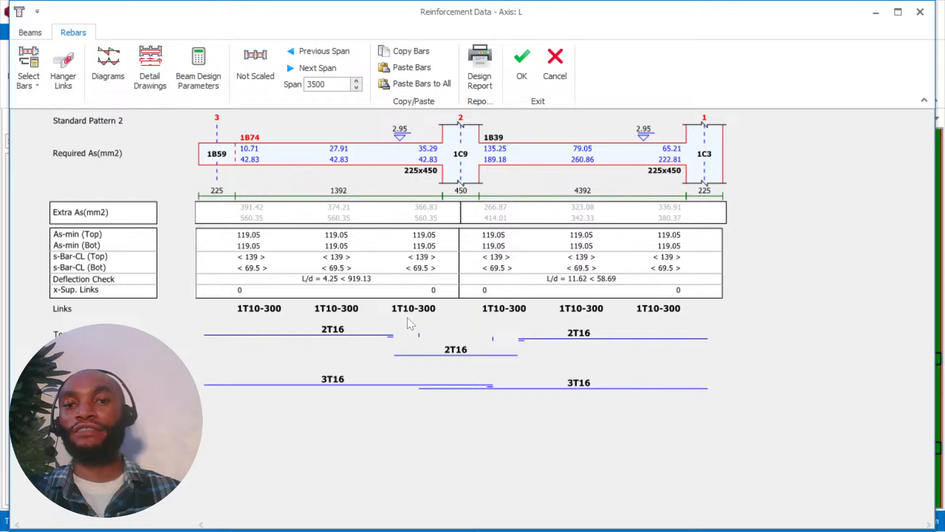
Set the bottom bars of beams 1B74 and 1B39 on Axis L to 2T16.
click(333, 380)
click(311, 386)
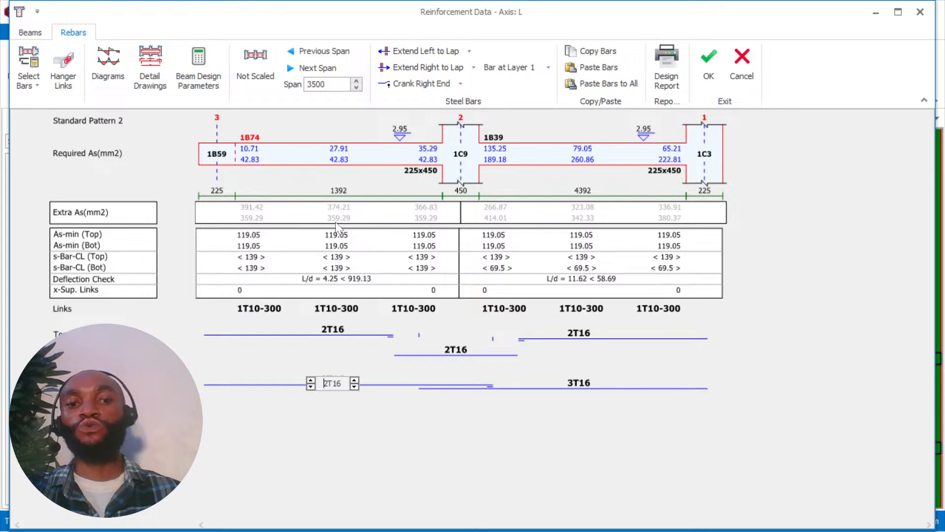
click(554, 386)
click(555, 386)
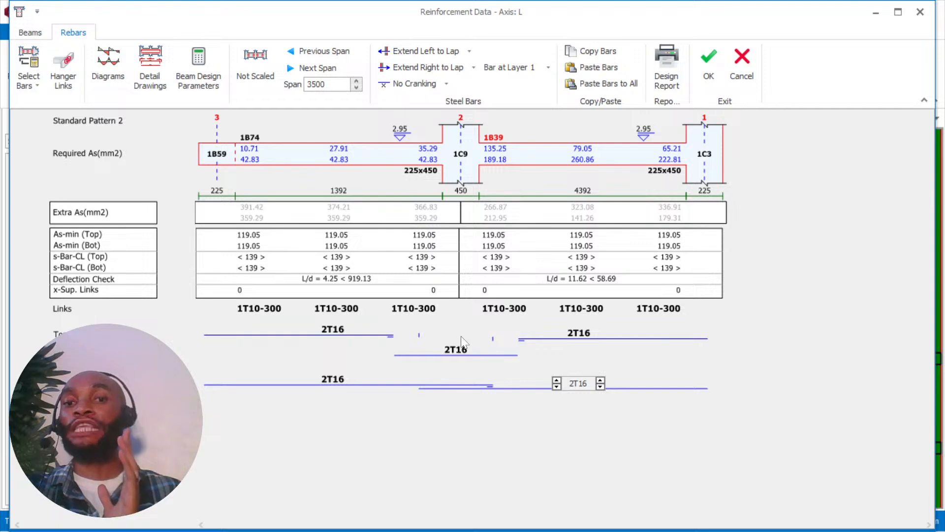
Try beam 1B74's bottom bars at 1T16, restore them to 2T16, and accept the Axis L reinforcement.
click(333, 380)
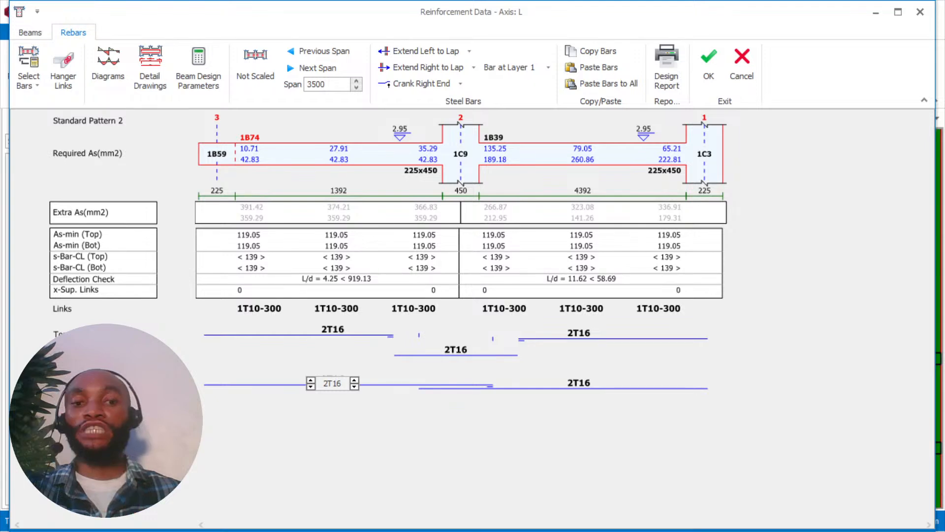
click(311, 387)
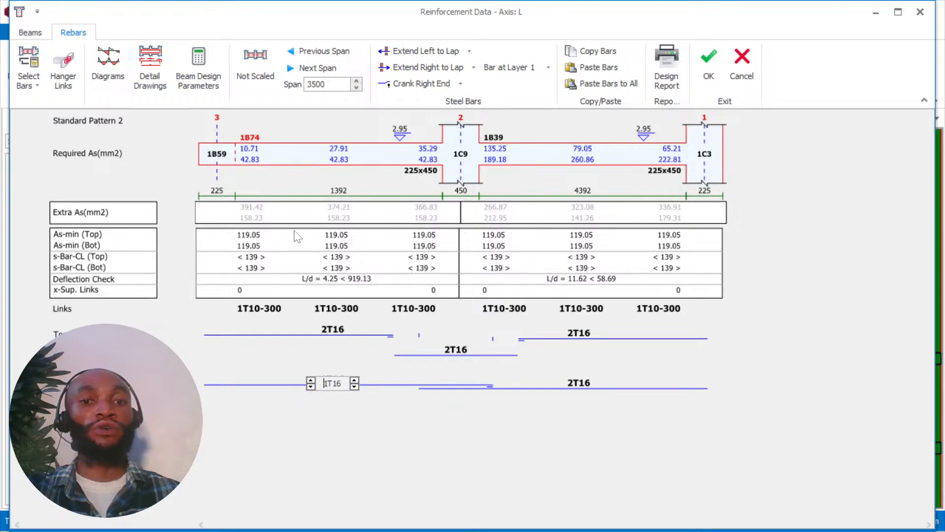
click(311, 381)
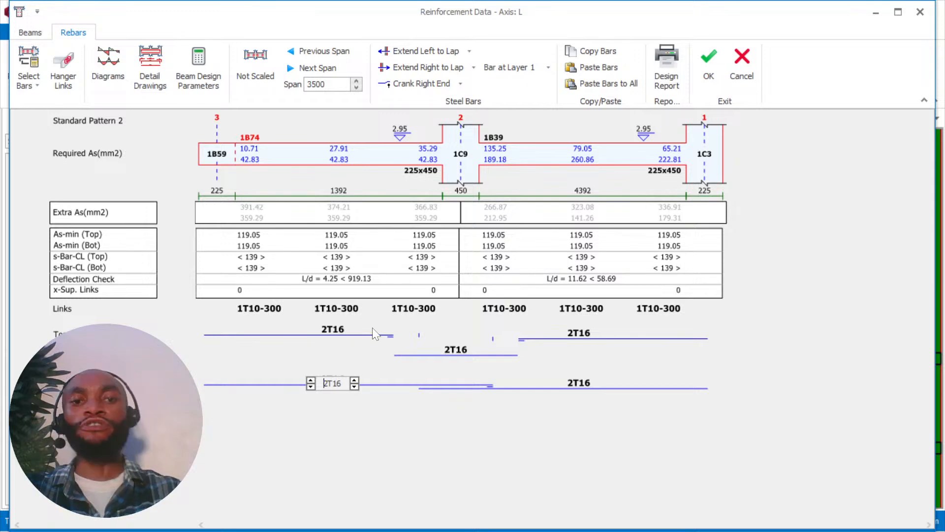
click(711, 59)
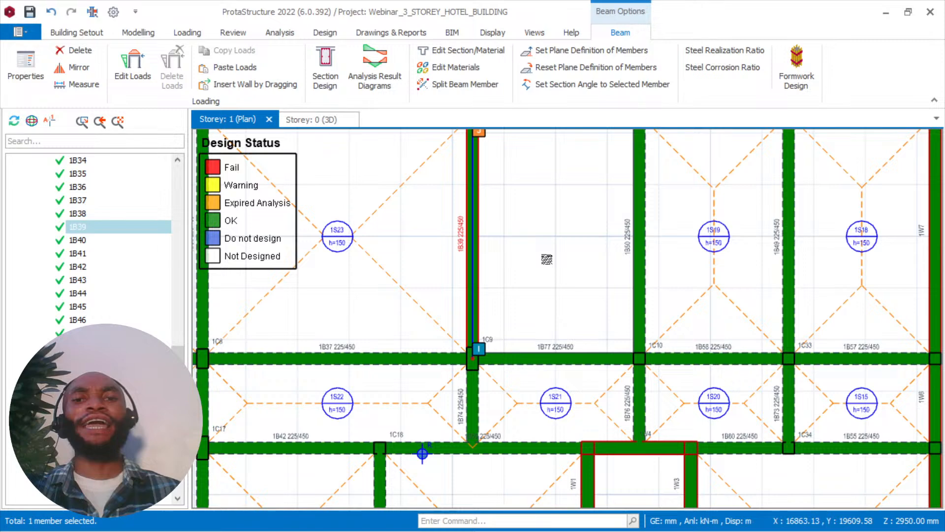
Open beam 1B62's reinforcement data, set its bottom bars to 2T16, and accept the Axis M reinforcement.
scroll(546, 259, down, 1)
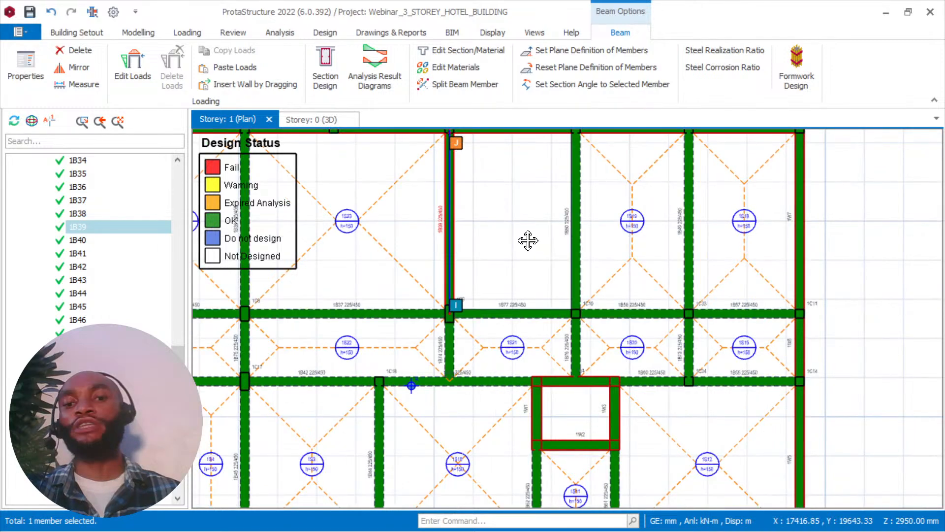
middle_drag(529, 241, 548, 155)
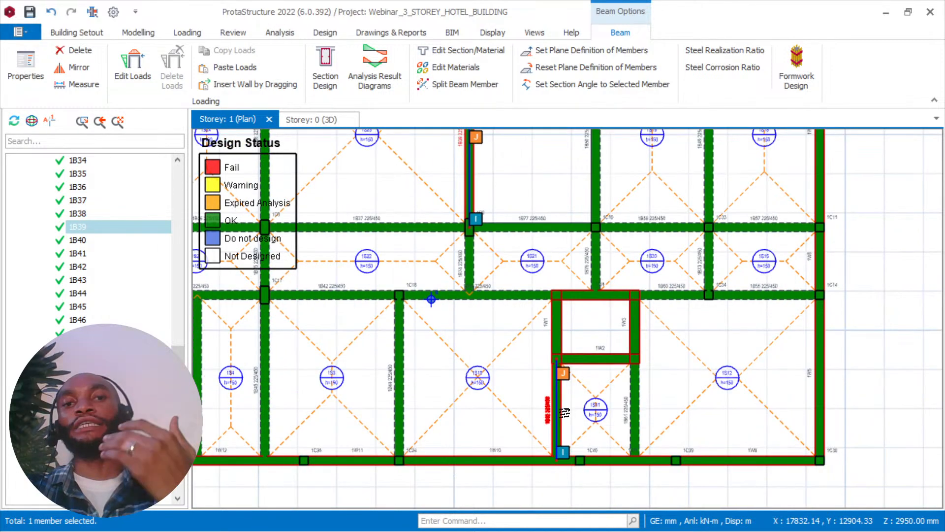
scroll(535, 359, up, 2)
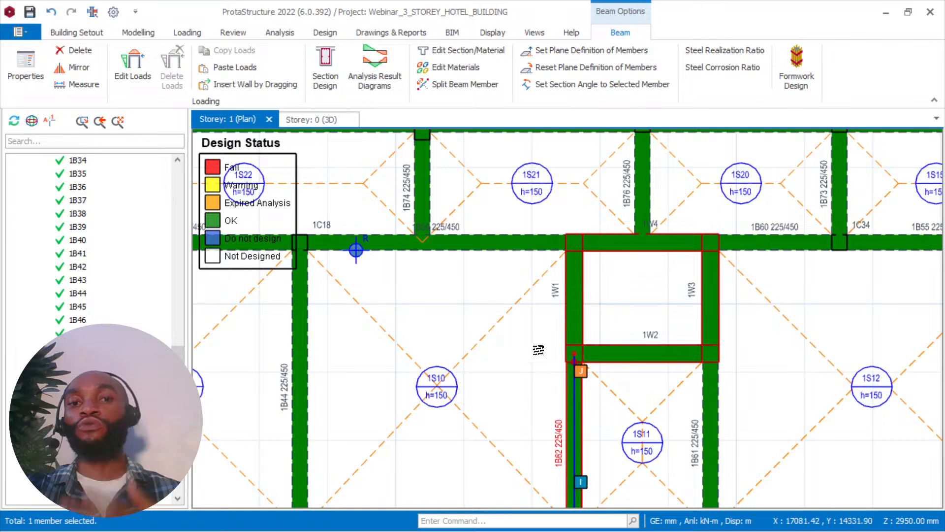
scroll(538, 349, down, 2)
middle_drag(538, 350, 531, 409)
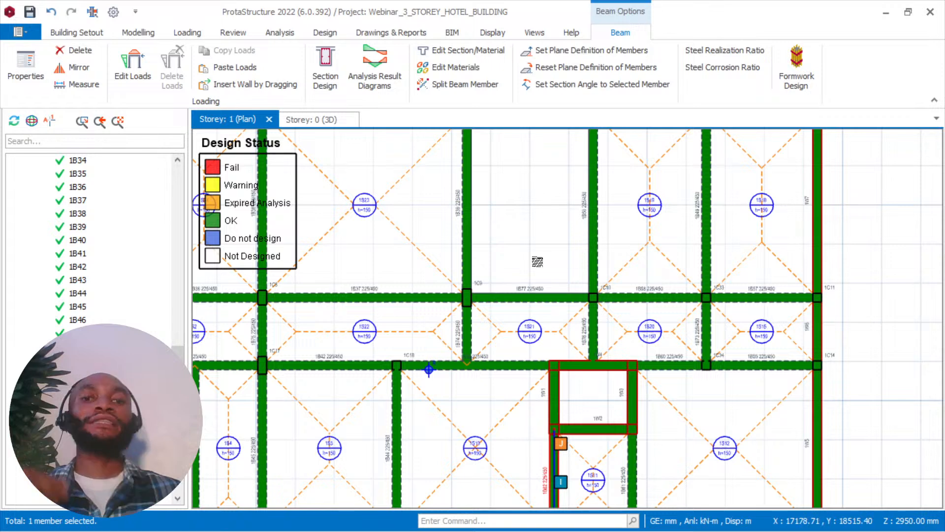
middle_drag(538, 261, 536, 144)
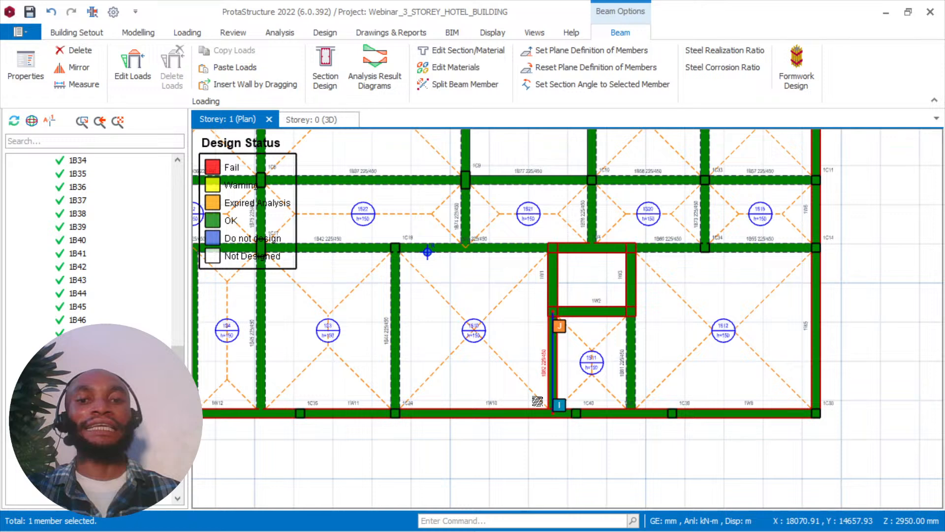
scroll(556, 365, up, 3)
right_click(556, 365)
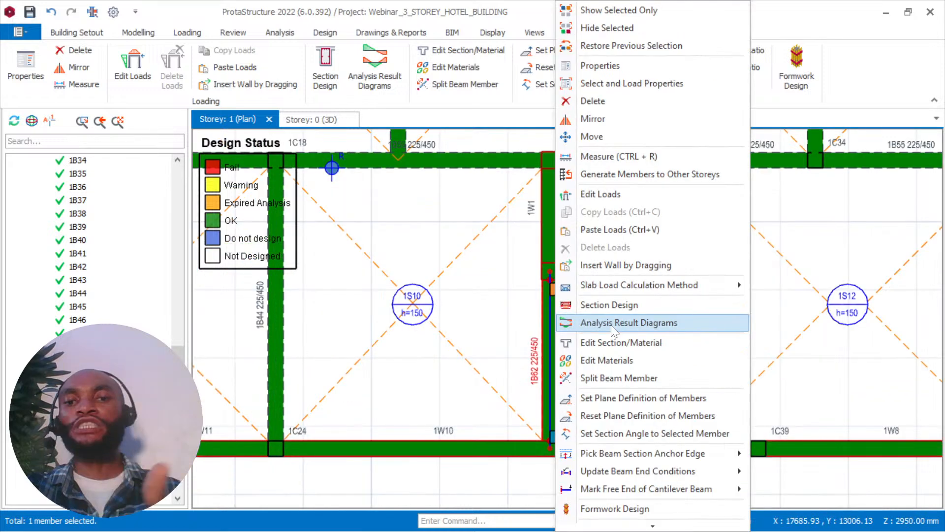
click(611, 323)
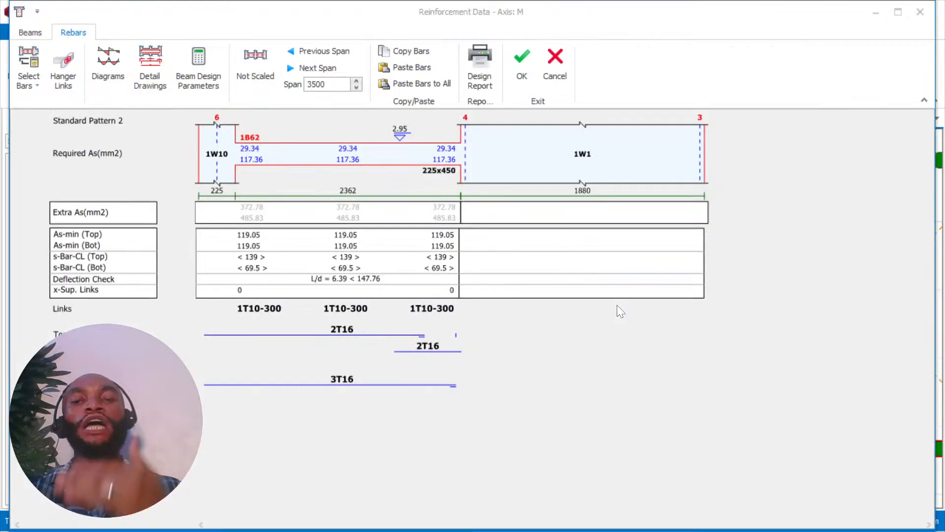
click(342, 380)
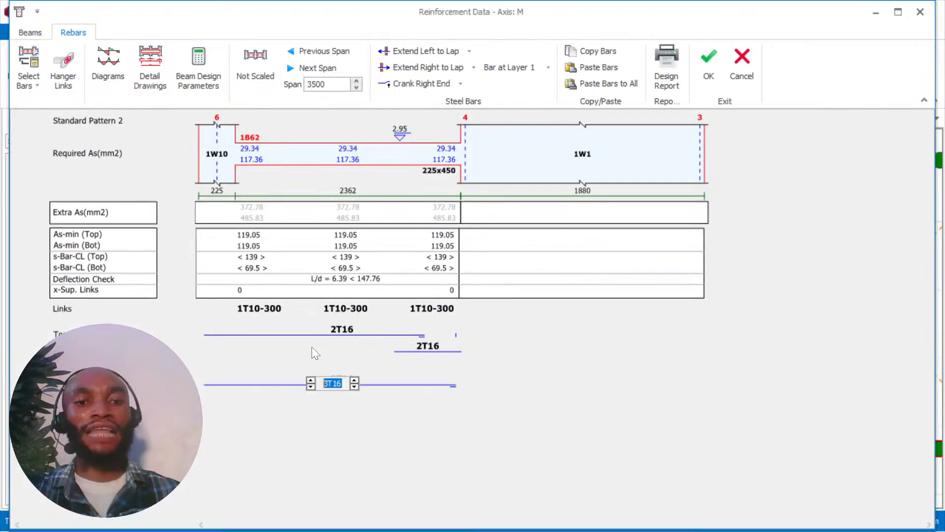
key(Down)
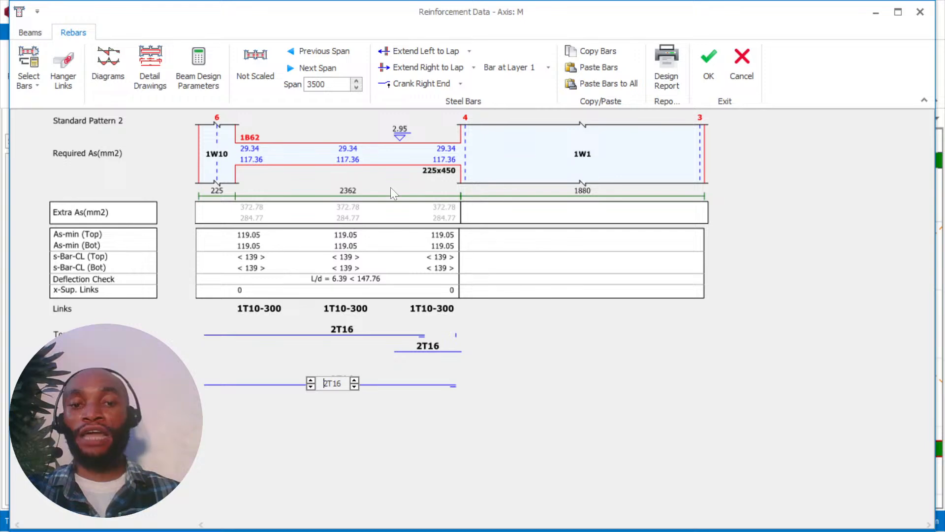
click(707, 69)
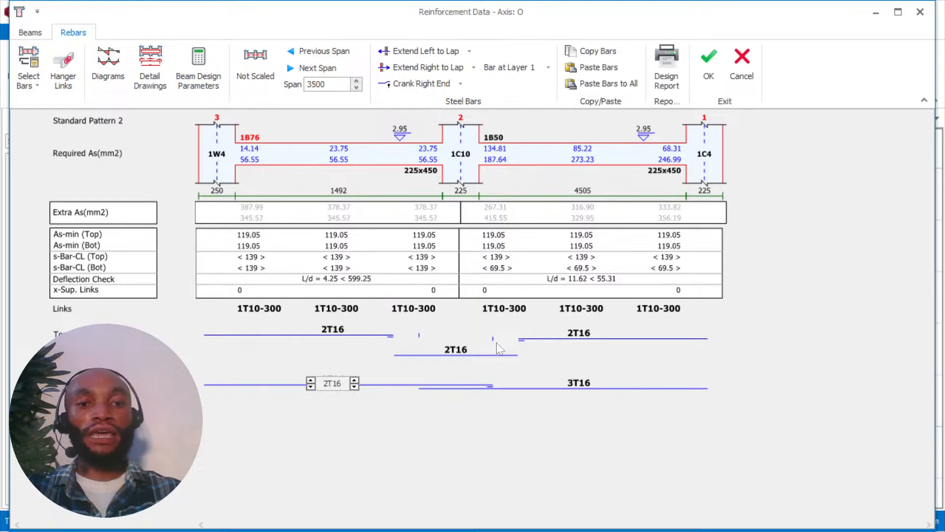
Reduce the number of bottom bars in beam 1B50 on Axis O by one.
click(559, 389)
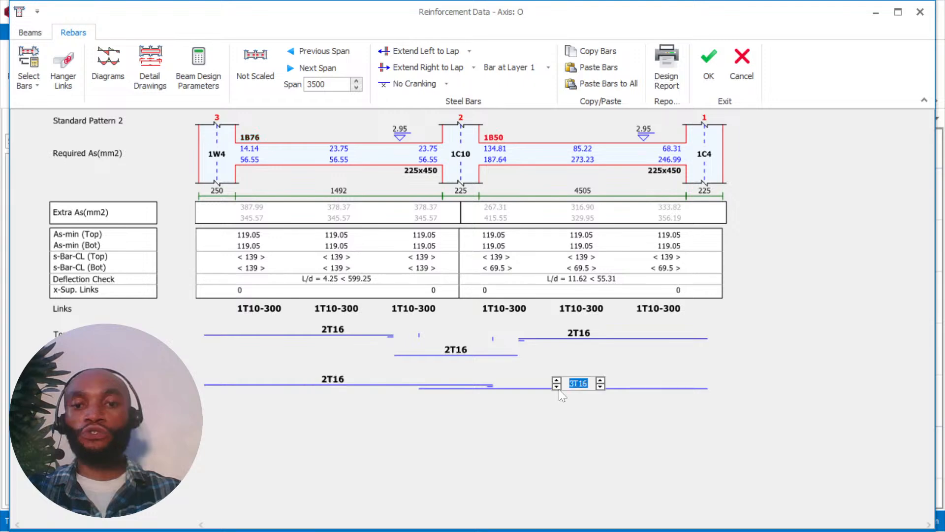
click(558, 388)
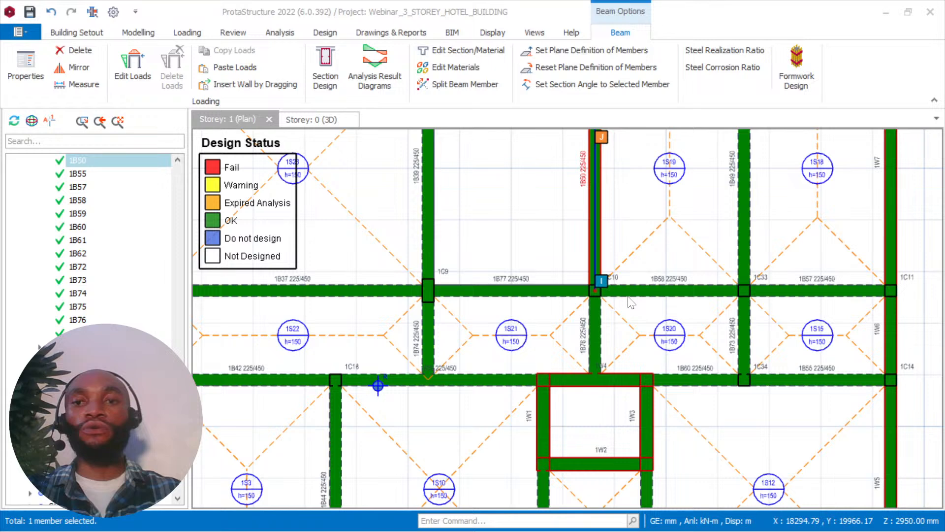
Open beam 1B49's reinforcement data, set the top bars of adjoining beam 1B73 to 2T16, and accept the Axis R reinforcement.
scroll(629, 297, down, 2)
middle_drag(721, 216, 629, 230)
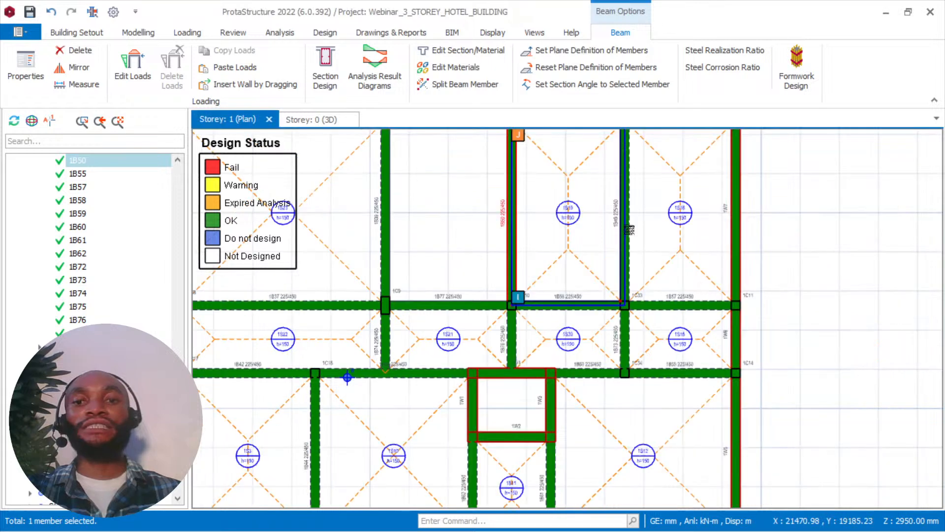
click(625, 230)
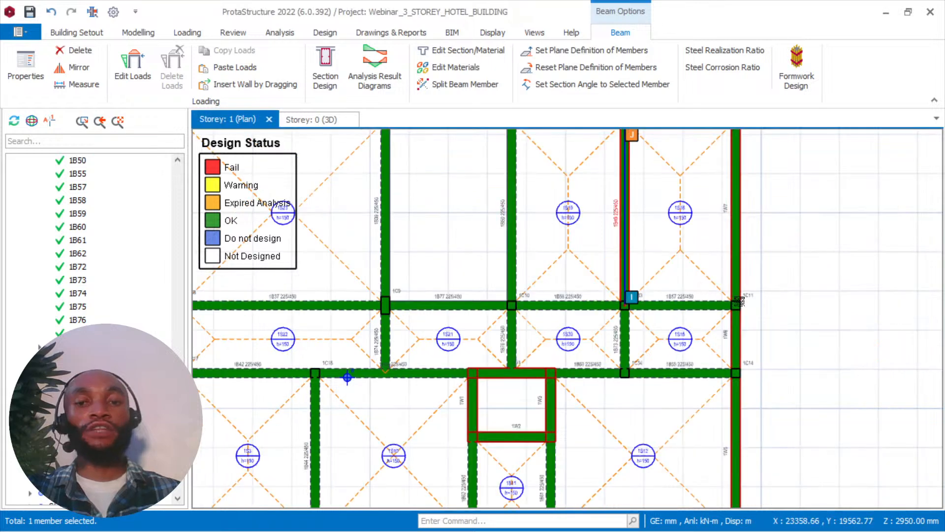
scroll(739, 302, down, 2)
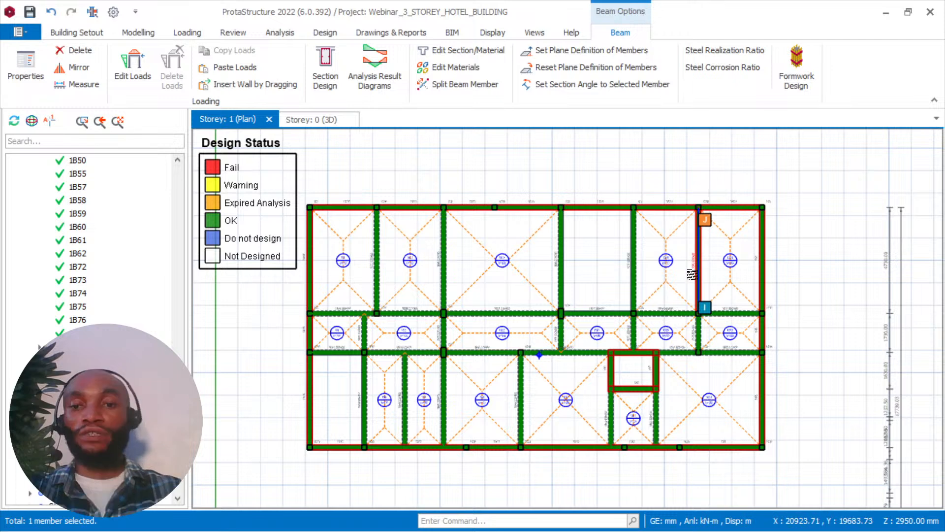
double_click(693, 273)
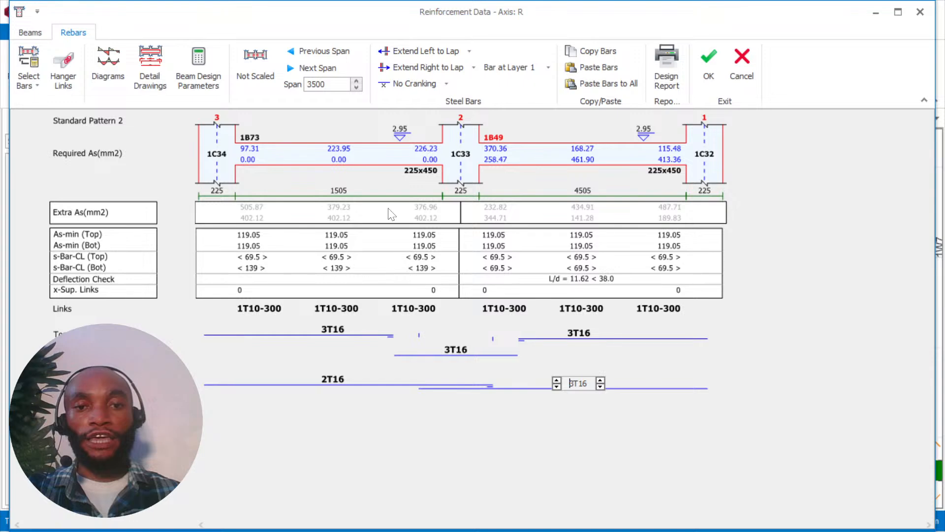
click(313, 336)
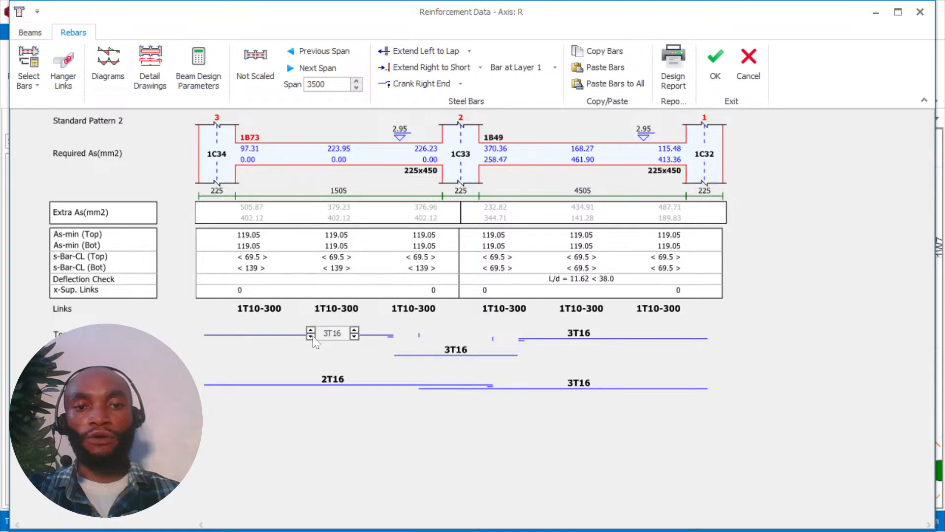
click(311, 336)
click(450, 352)
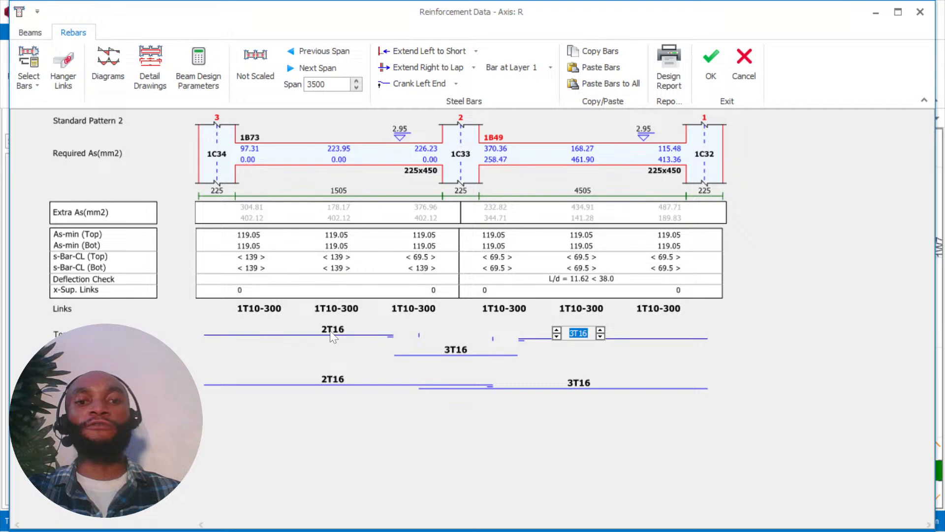
key(Tab)
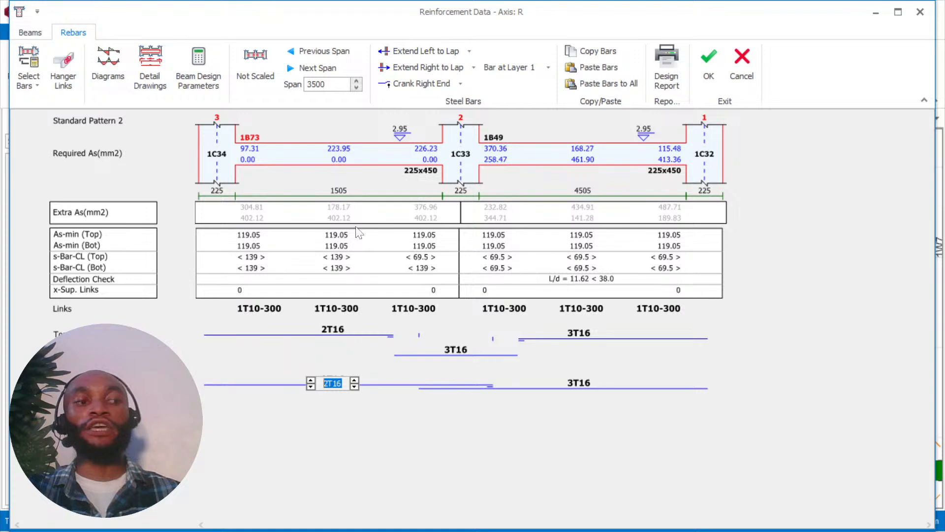
click(709, 65)
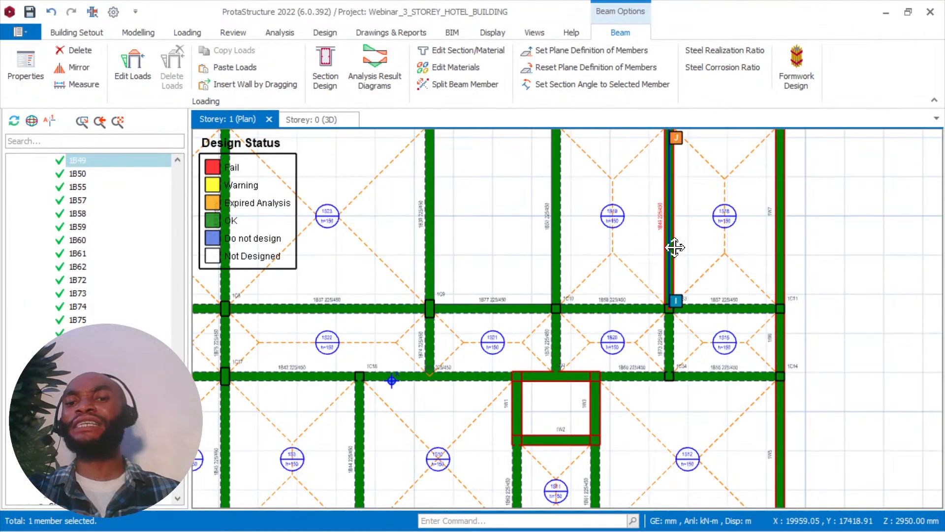
middle_drag(675, 247, 734, 270)
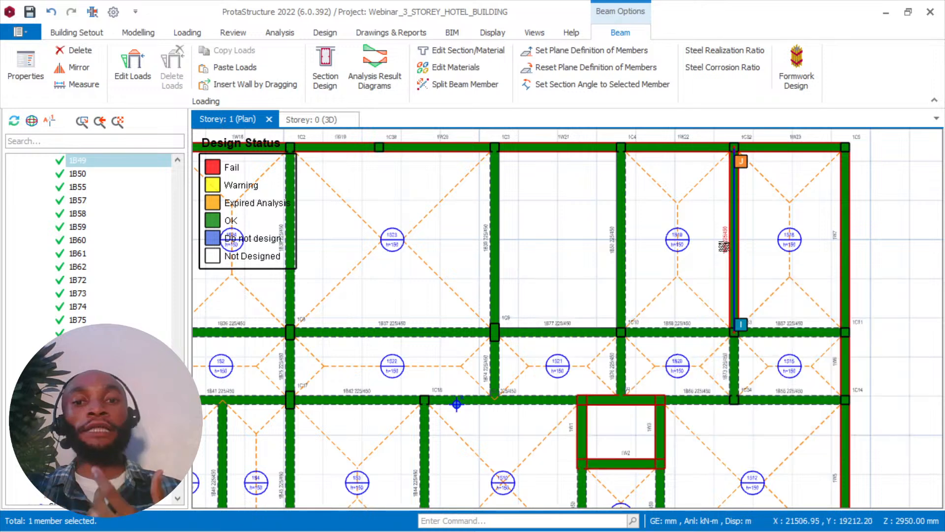
middle_drag(578, 244, 616, 231)
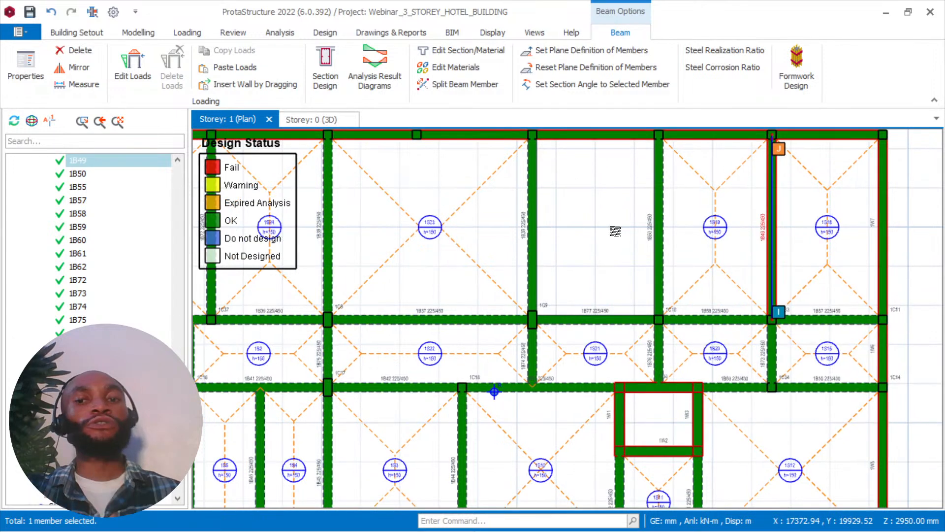
scroll(586, 280, down, 2)
middle_drag(585, 281, 663, 282)
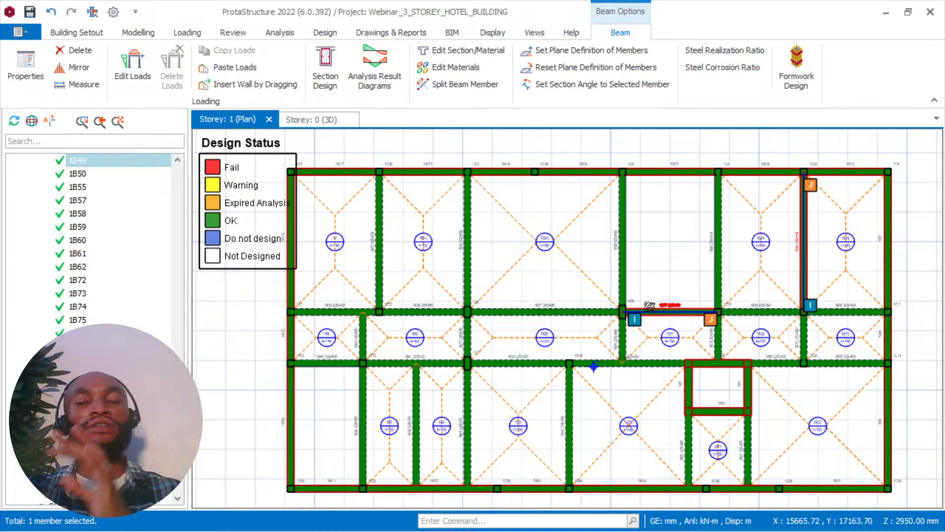
Open the Axis 2 beam reinforcement data and set the bottom bars of beams 1B35 and 1B36 to 2T16.
middle_drag(650, 306, 687, 293)
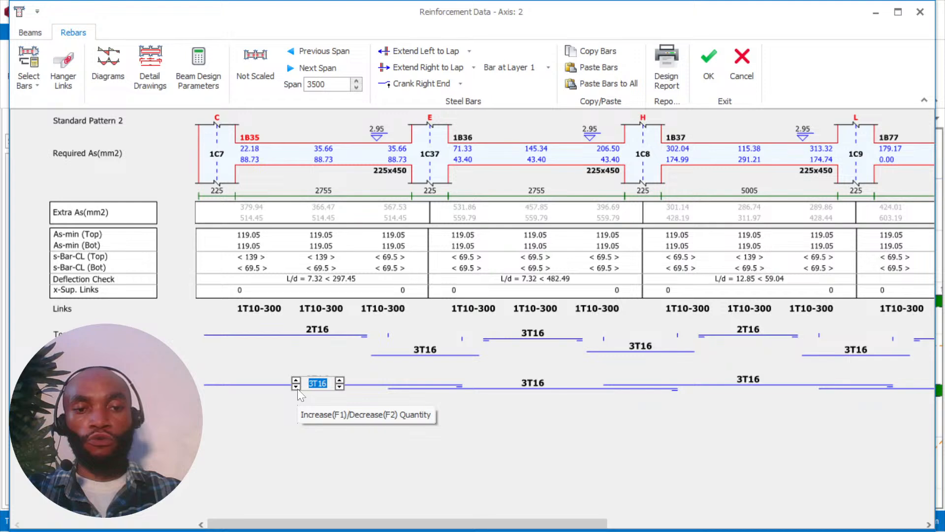
click(297, 387)
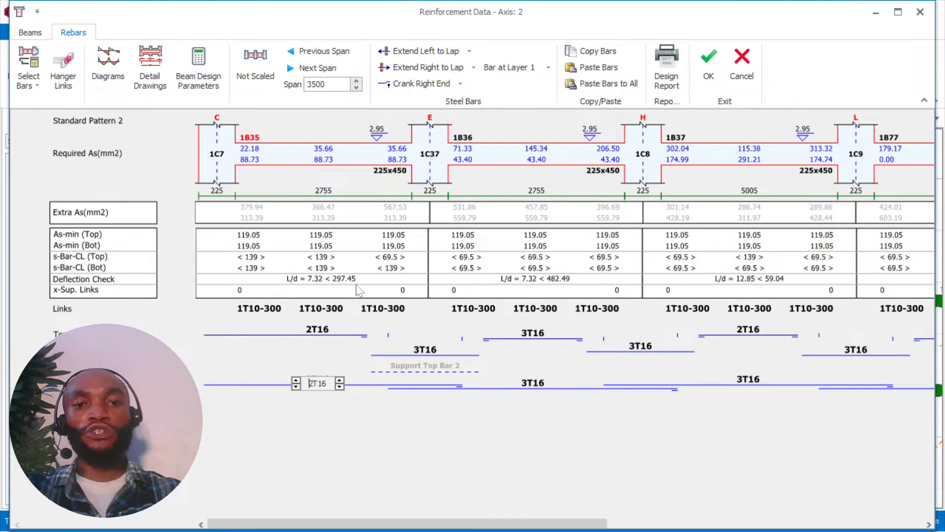
click(548, 383)
click(512, 387)
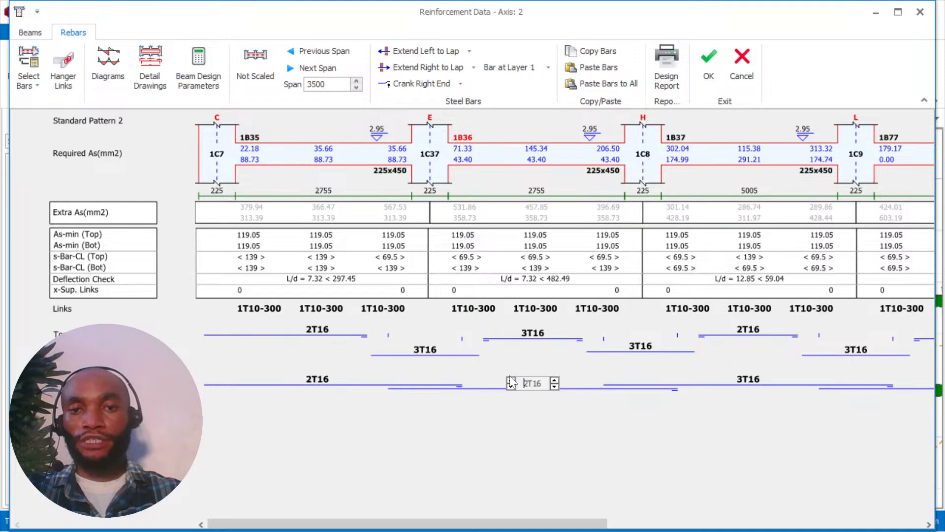
Set beam 1B36's top bars to 2T16 and reduce the support top bars over column 1C37 by one bar.
click(532, 333)
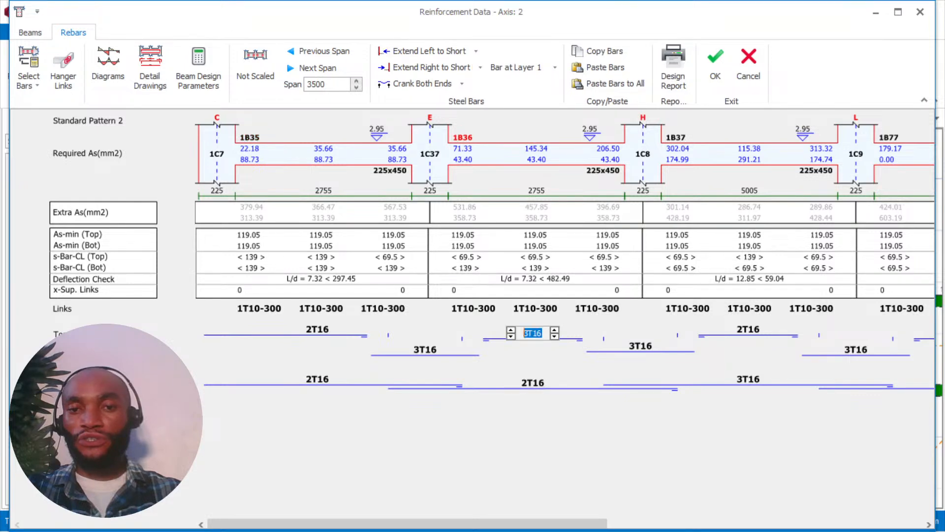
click(511, 336)
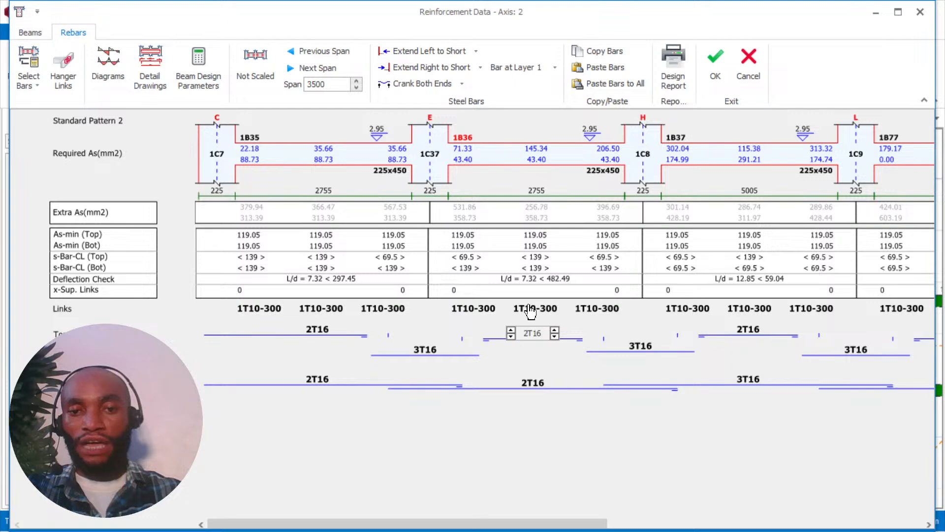
click(429, 353)
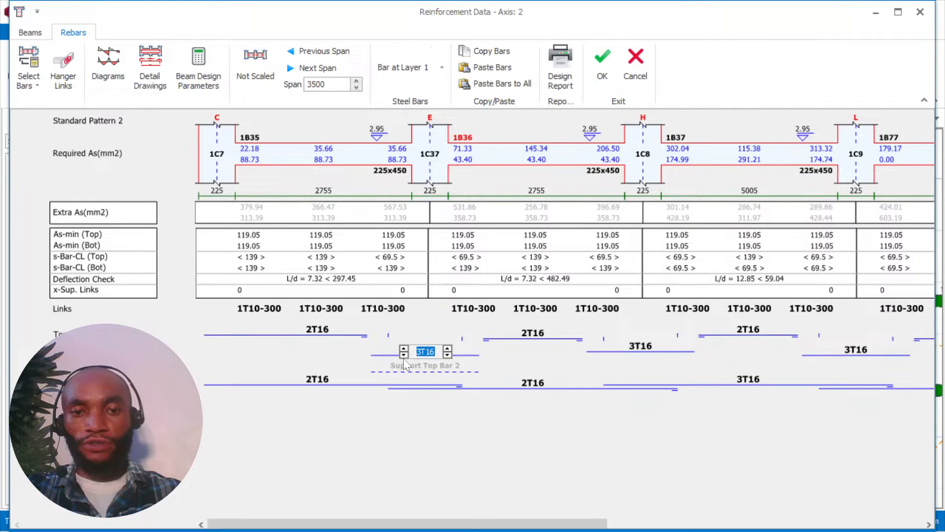
click(404, 354)
Set the support top bars over column 1C8 and the bottom bars of beam 1B37 to 2T16.
drag(390, 523, 522, 525)
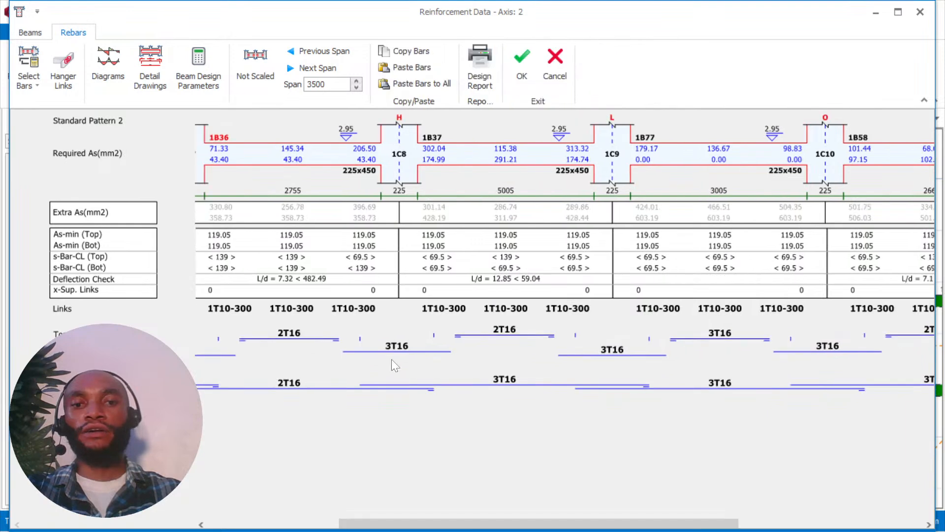
click(391, 353)
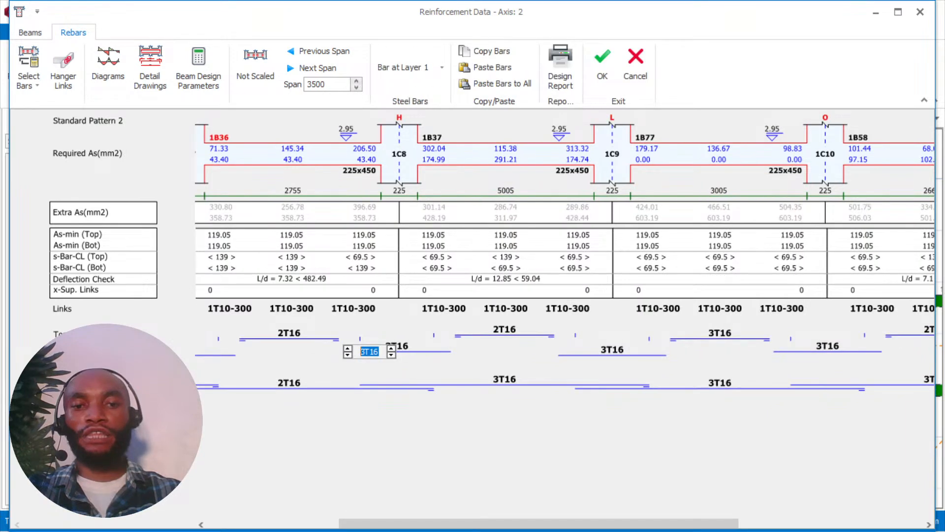
click(347, 355)
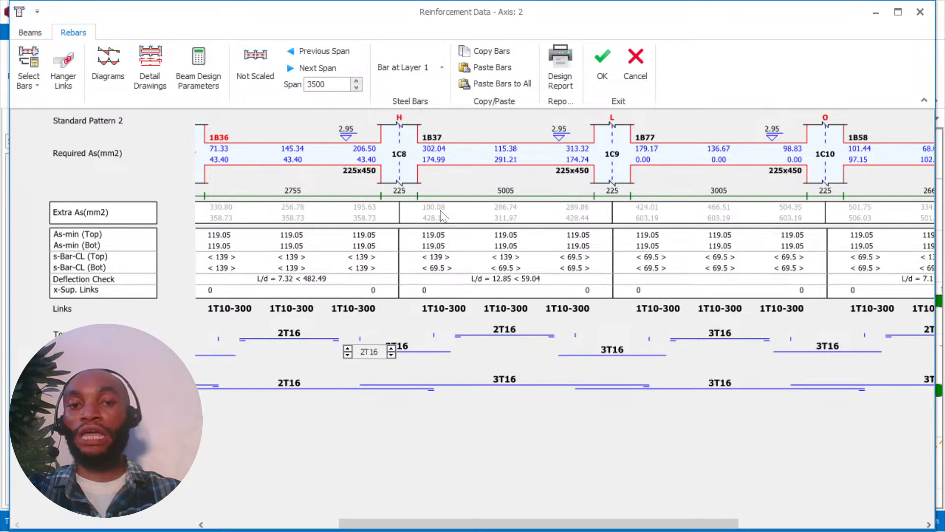
click(508, 381)
click(482, 387)
click(574, 391)
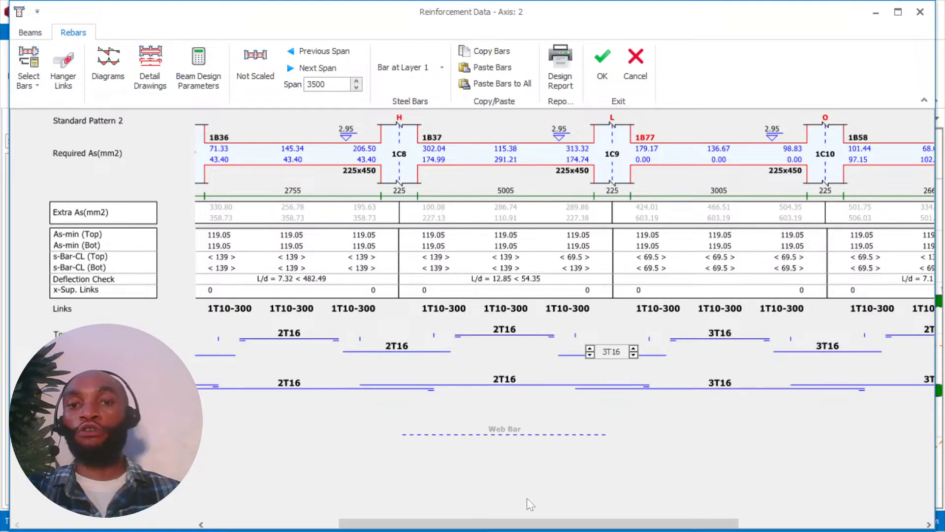
Set the bottom bars of beam 1B77, between axes L and O, to 2T16.
scroll(527, 498, down, 3)
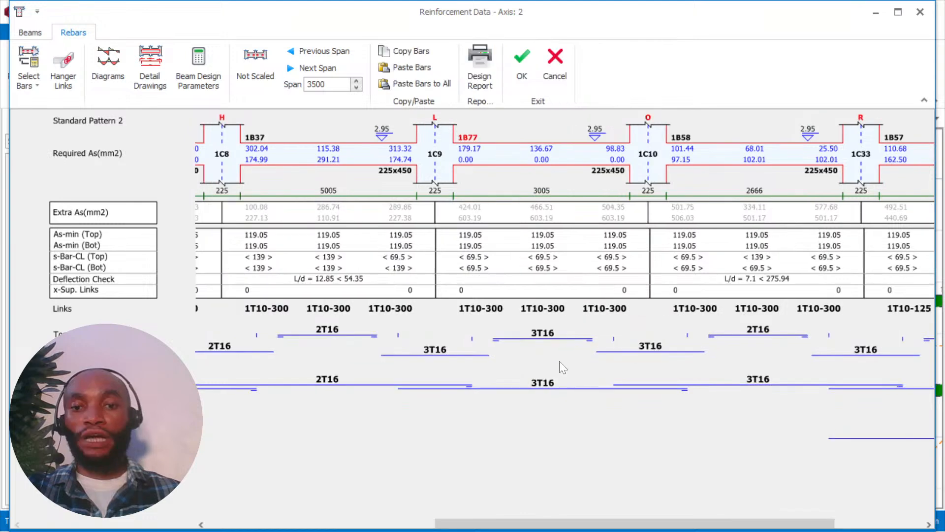
click(521, 388)
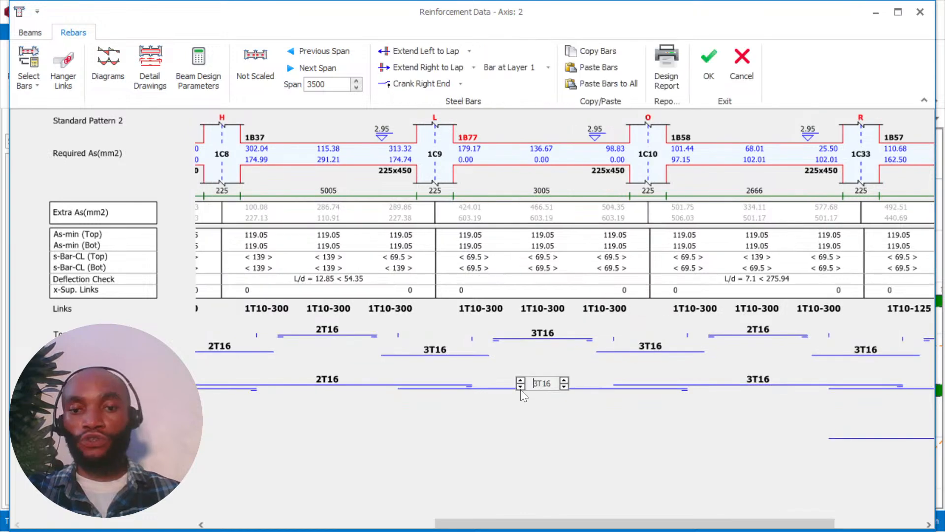
click(521, 387)
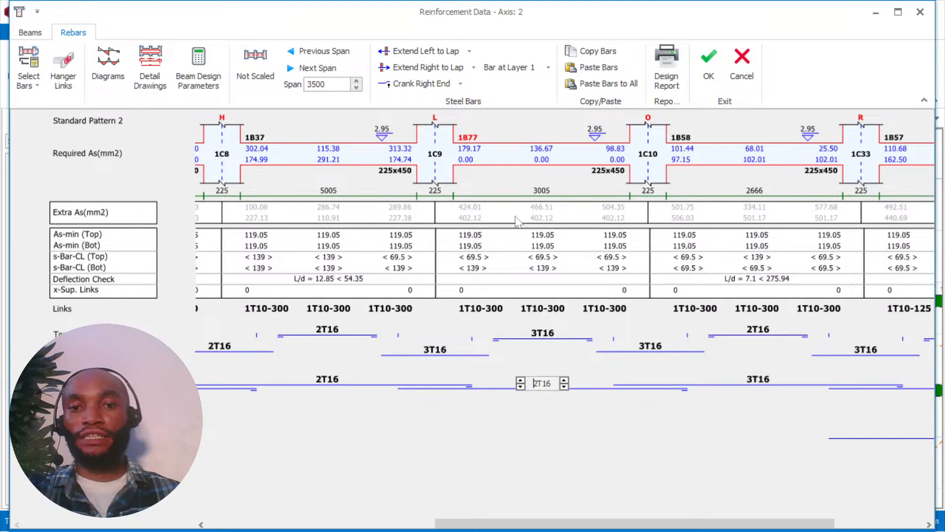